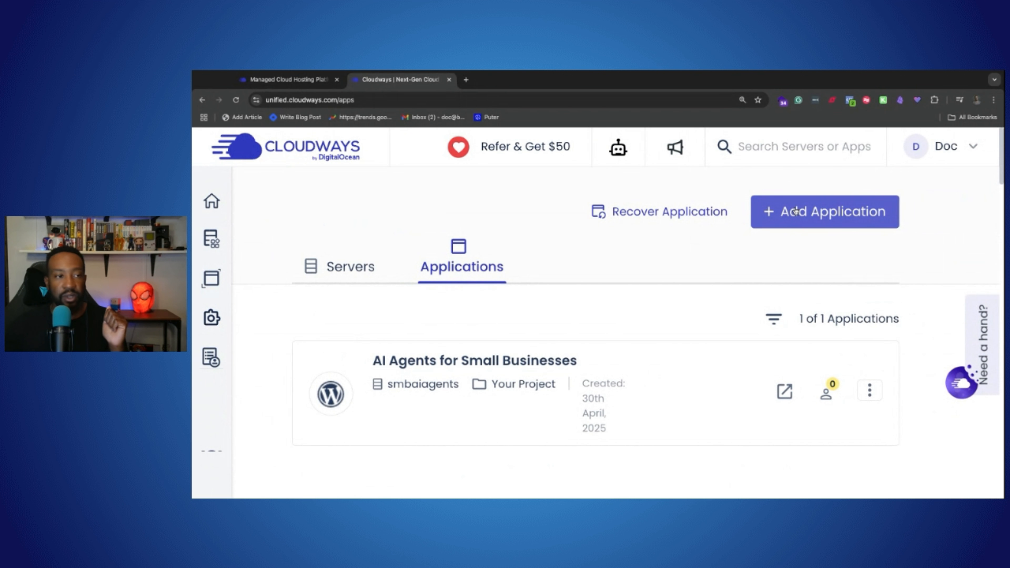
Step: Start adding a new application on the smbaiagents server
click(796, 211)
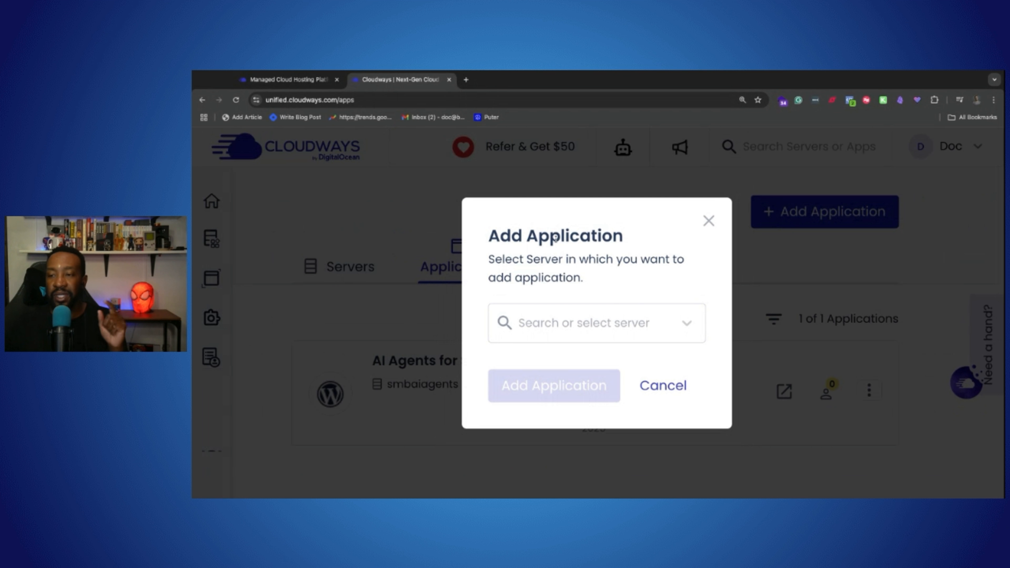
click(574, 313)
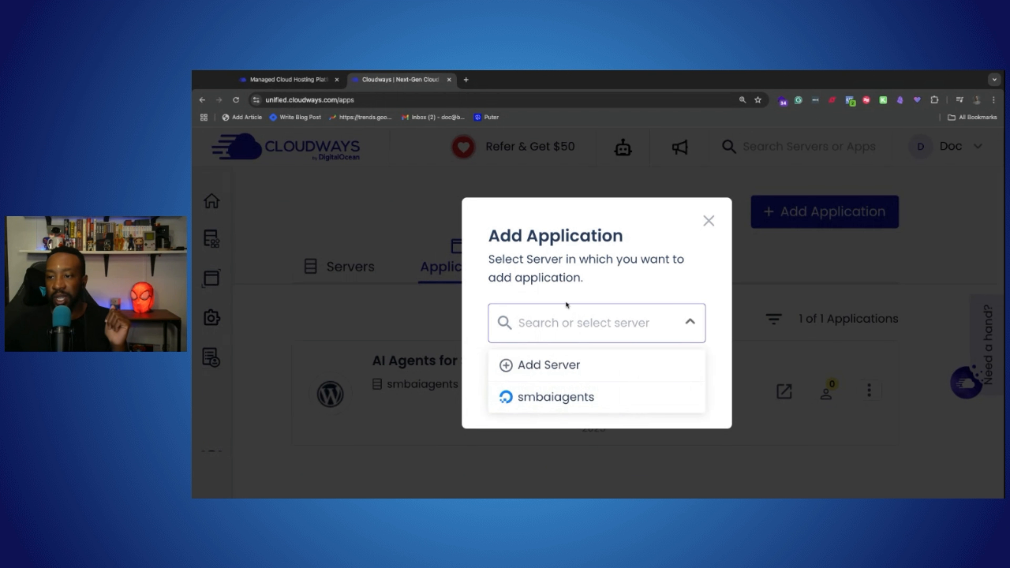
click(569, 398)
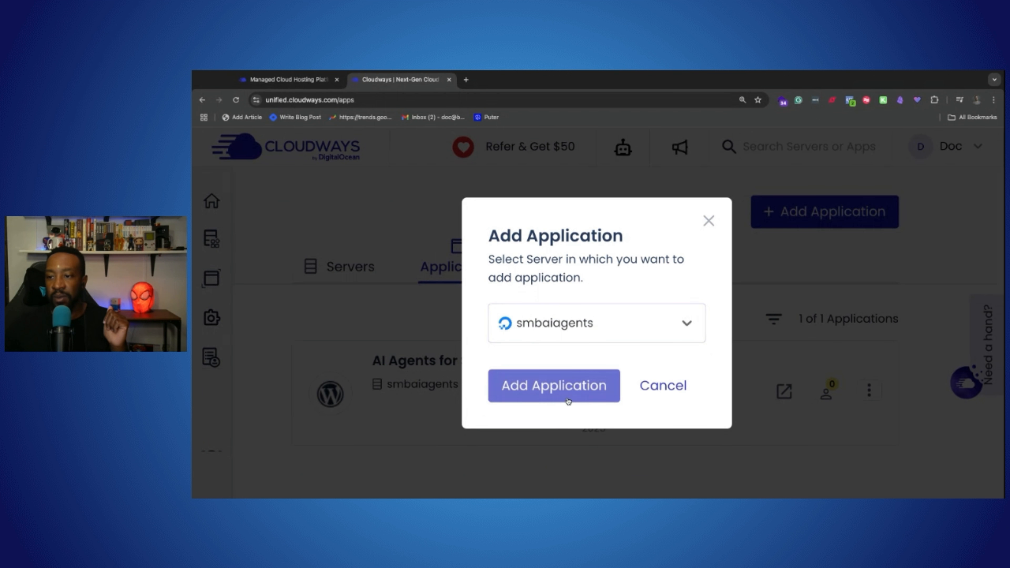
click(559, 388)
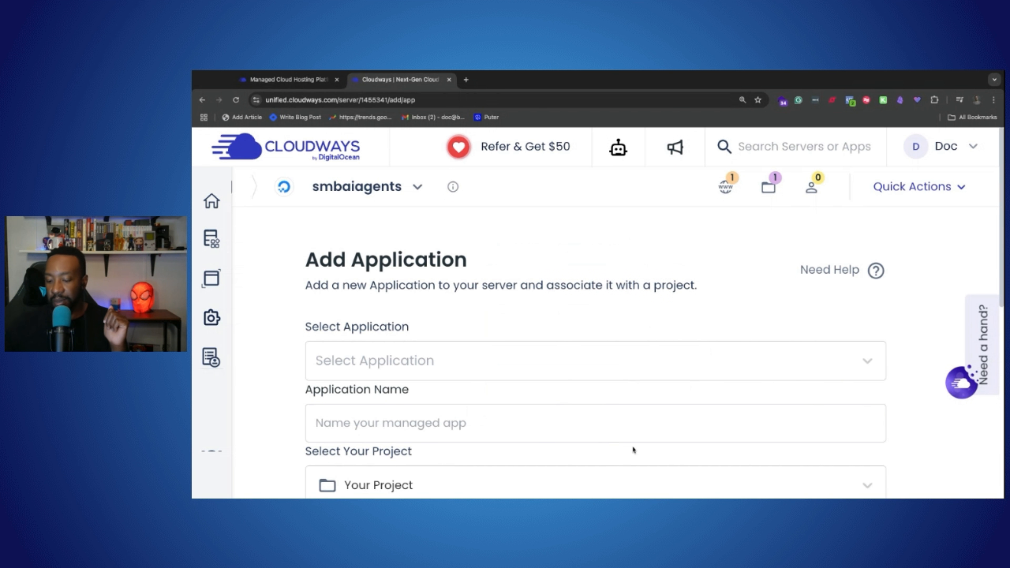
key(super+minus)
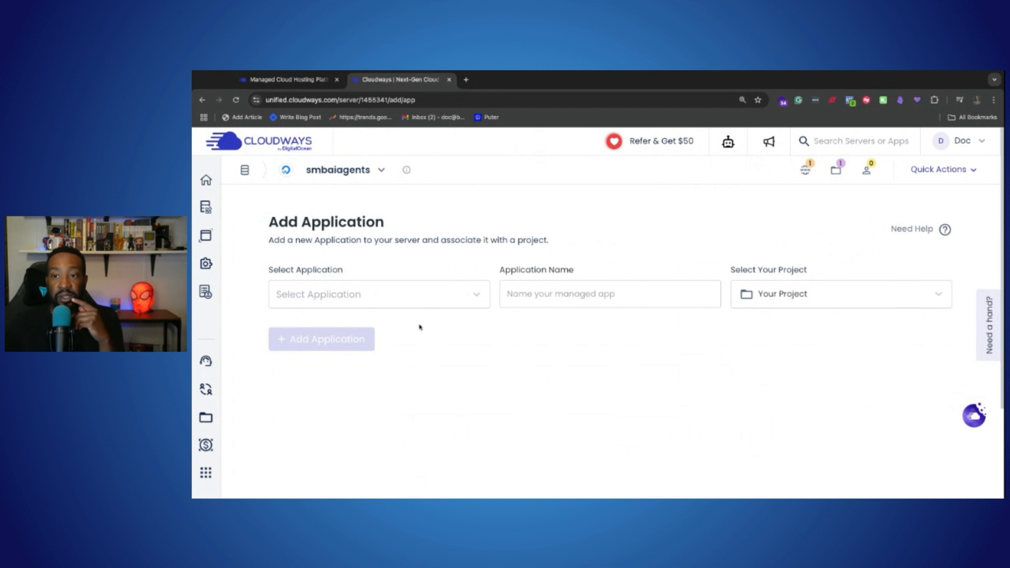
Step: Choose WooCommerce Version 7.8.2 with WordPress Version 6.2.2 as the application and name it "AI Agent Workflow Store"
click(333, 292)
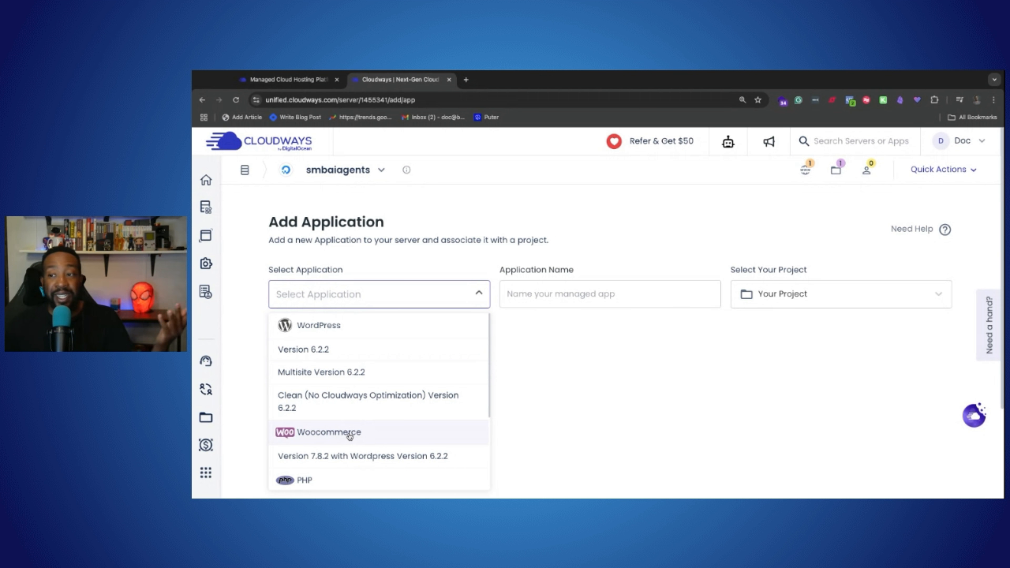
click(332, 432)
click(580, 296)
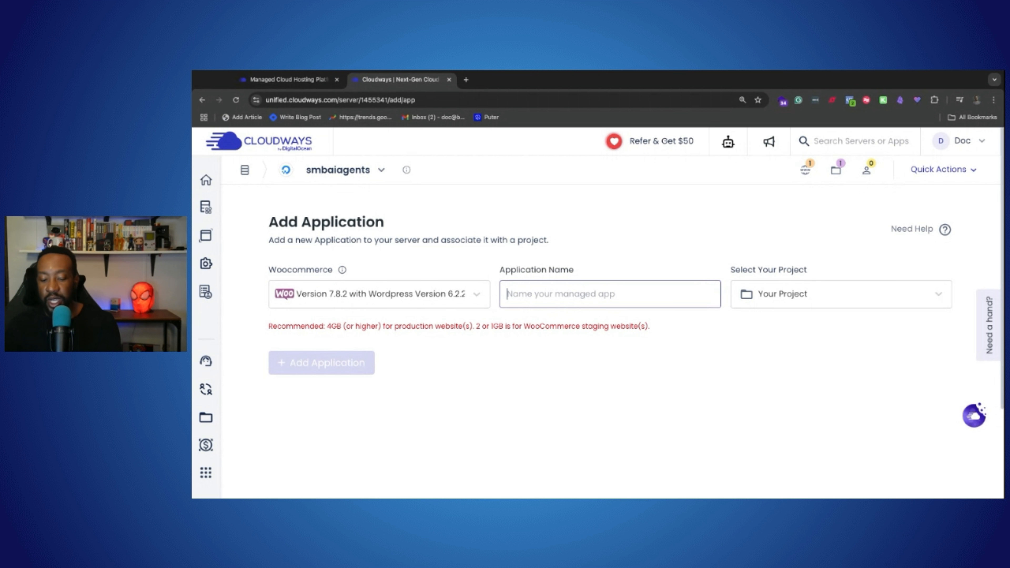
text(AI AGent )
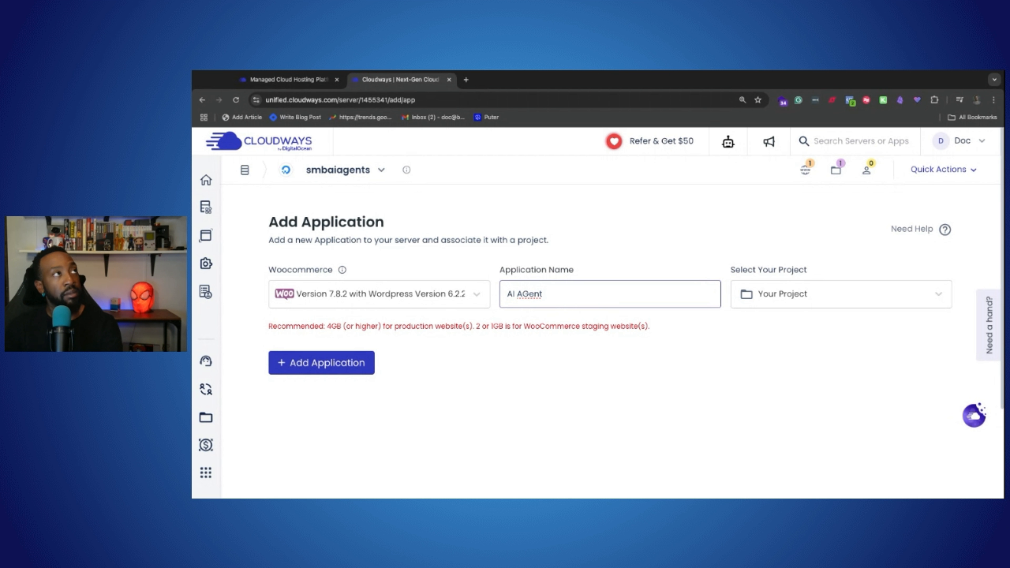
text(Workflow Store)
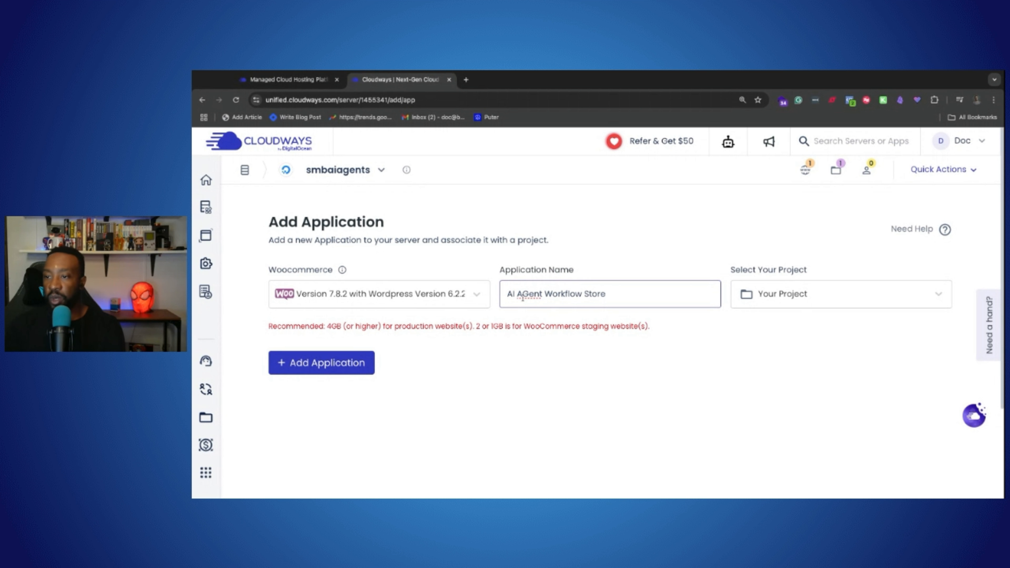
click(529, 295)
key(BackSpace)
text(g)
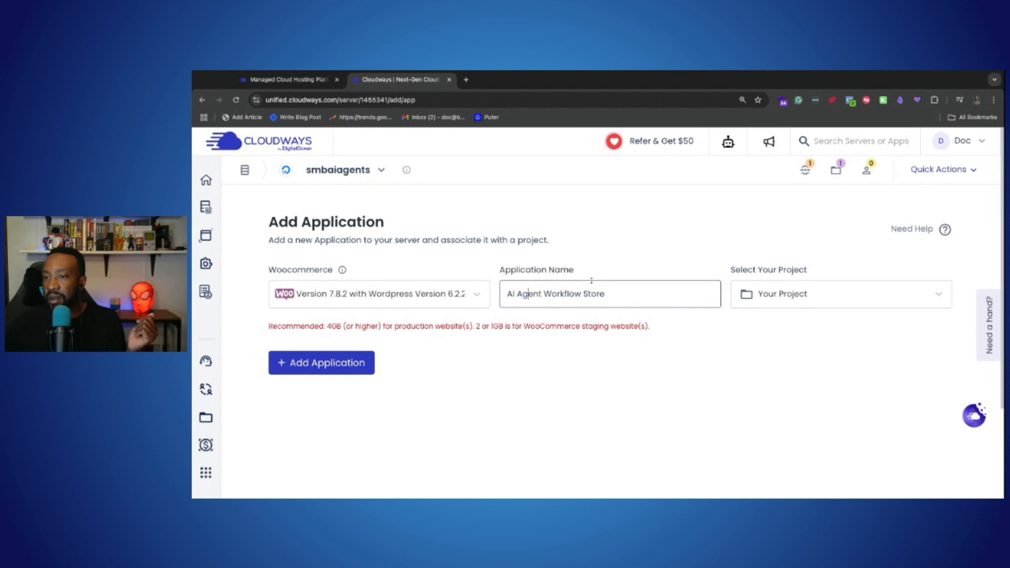
Step: Assign the application to the project "Your Project" and launch its installation
click(814, 296)
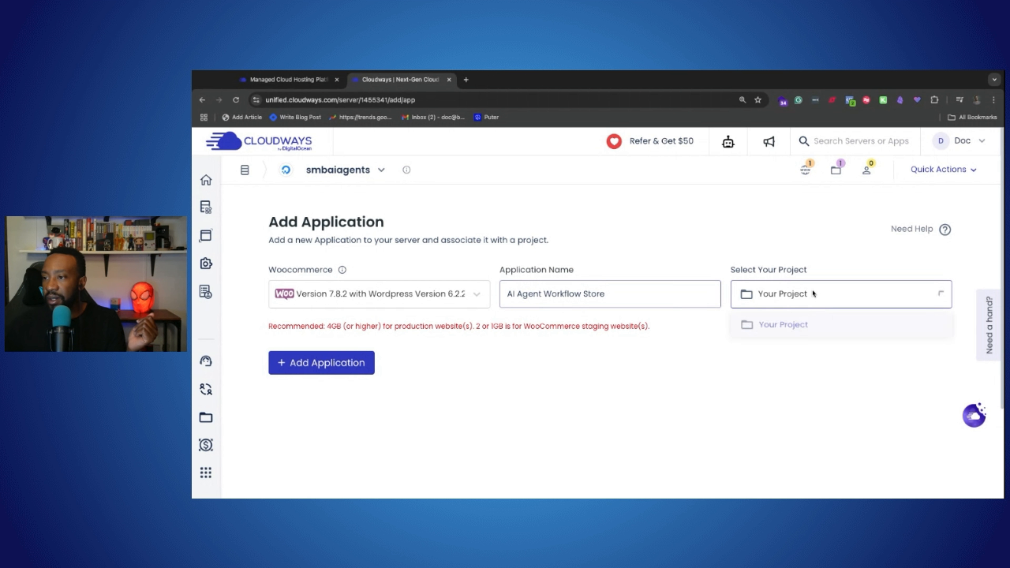
click(814, 322)
click(328, 361)
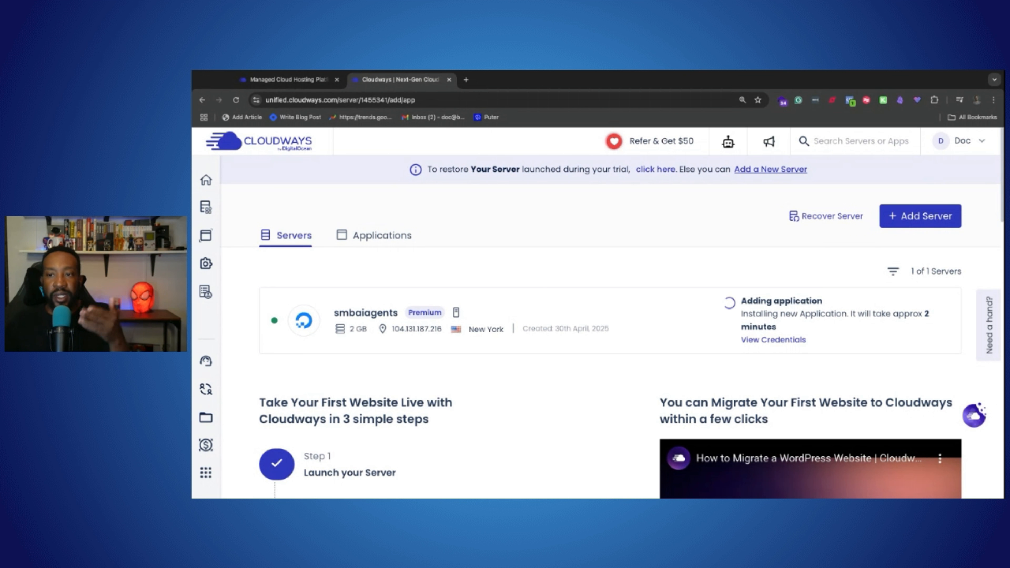
Step: Look through the elementor.com homepage, examining its website building, eCommerce, hosting and AI features
click(192, 174)
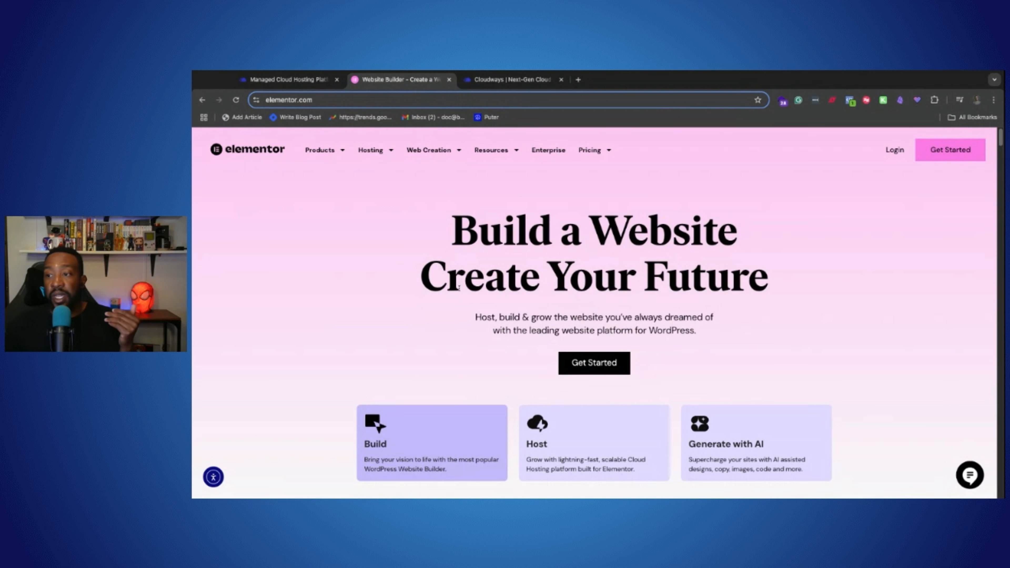
scroll(458, 279, down, 5)
scroll(459, 288, down, 3)
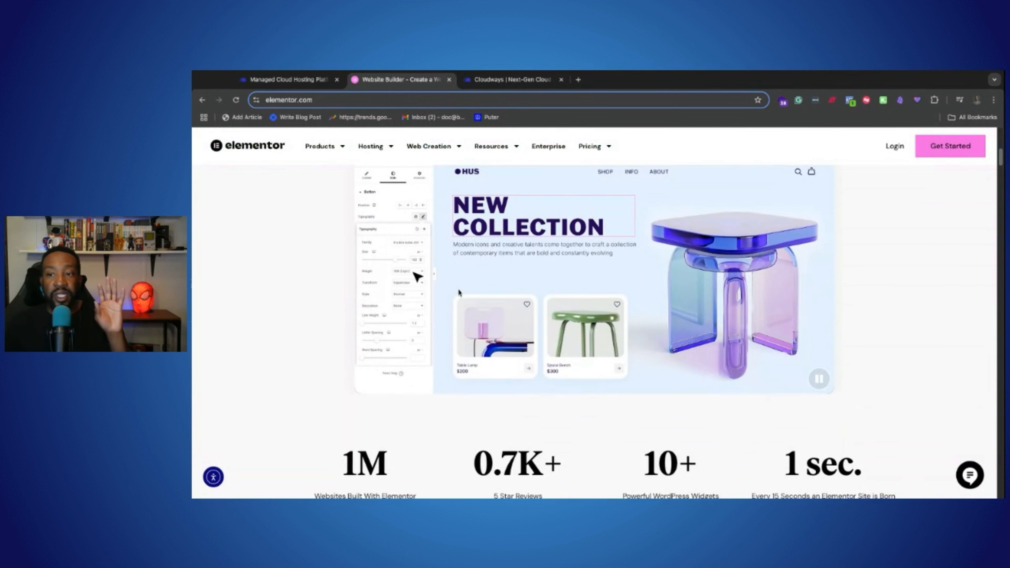
scroll(458, 294, up, 1)
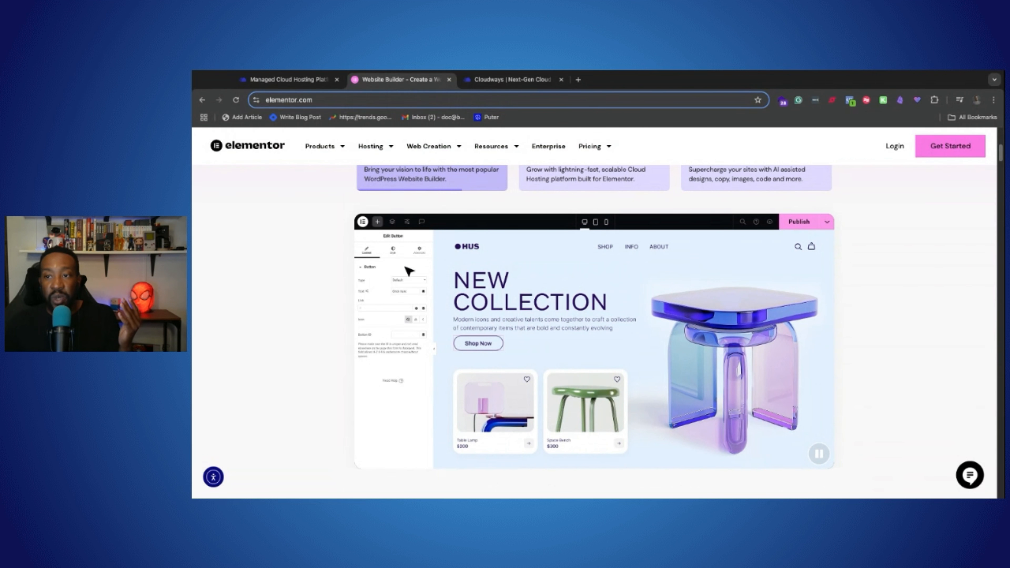
scroll(452, 282, down, 5)
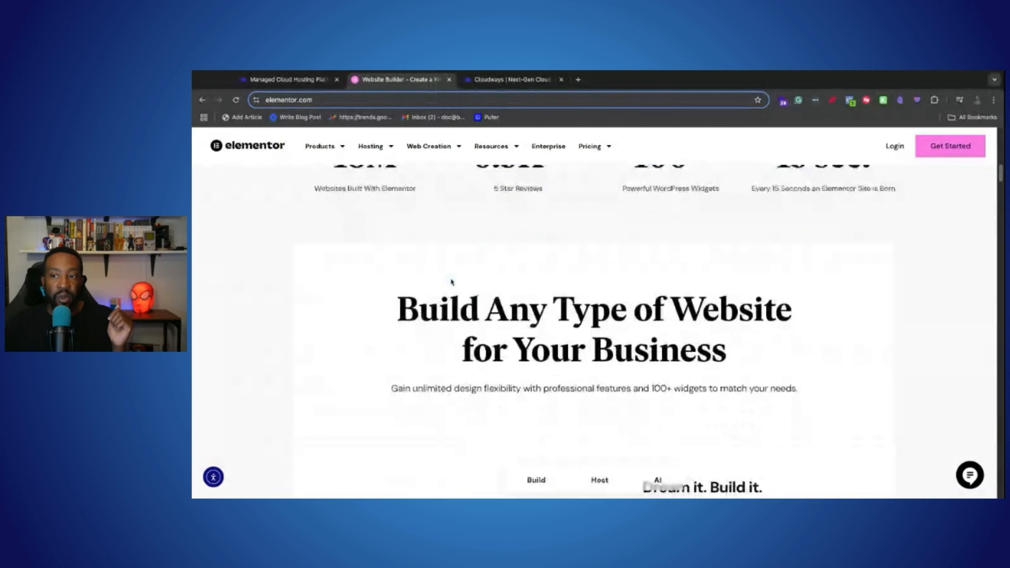
scroll(451, 282, down, 10)
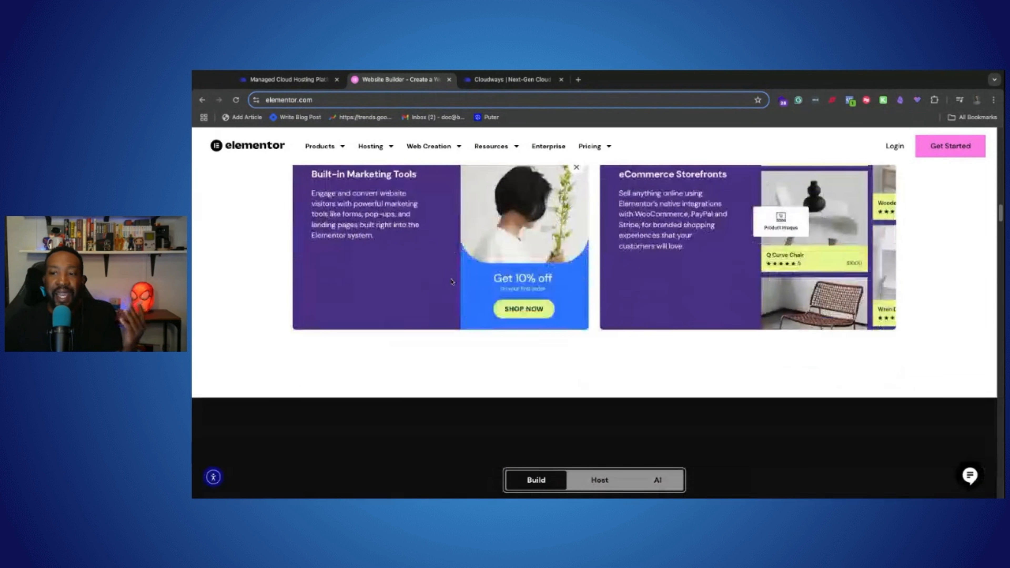
scroll(452, 281, down, 10)
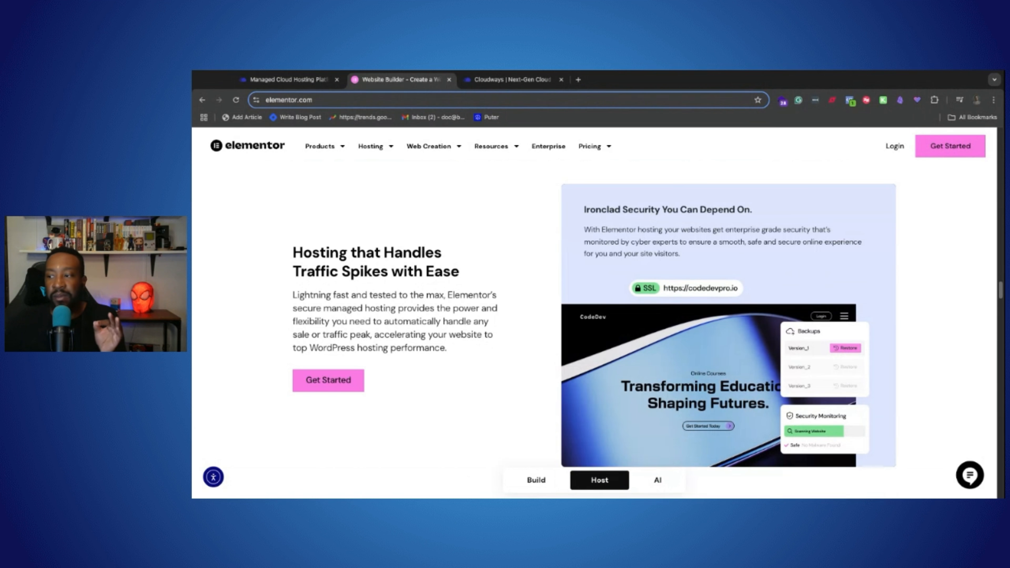
scroll(595, 333, down, 8)
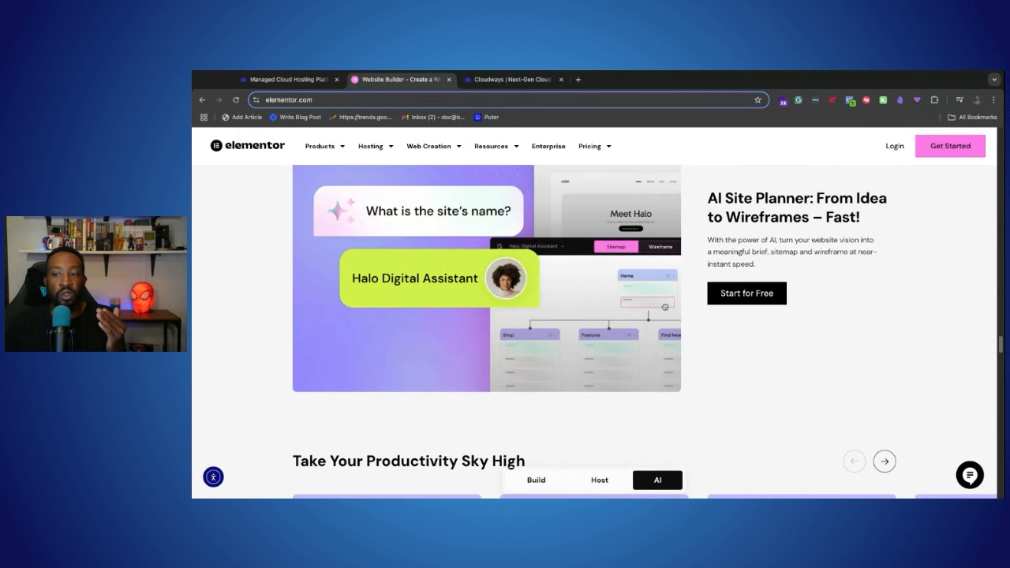
scroll(594, 332, up, 10)
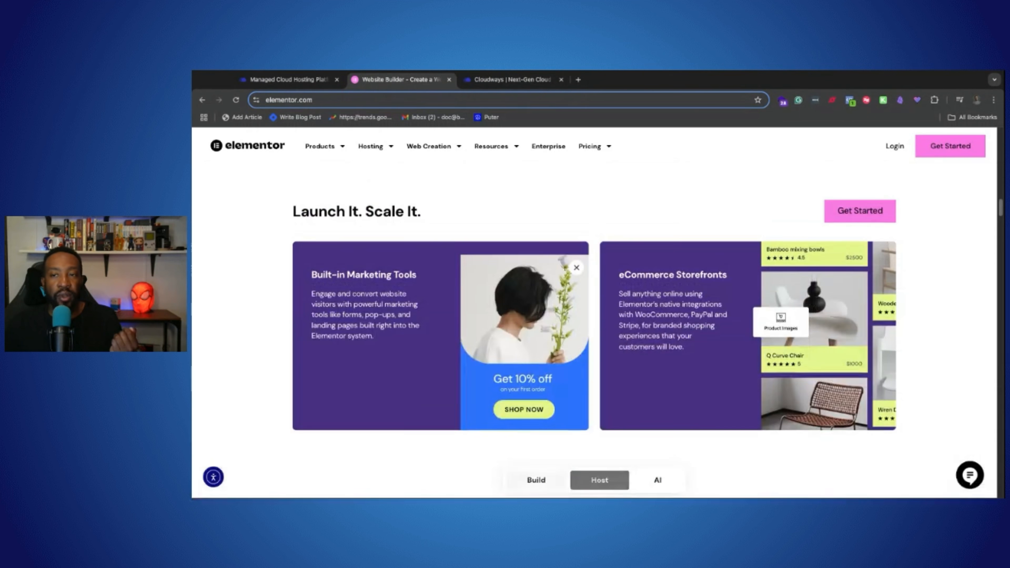
scroll(472, 206, up, 6)
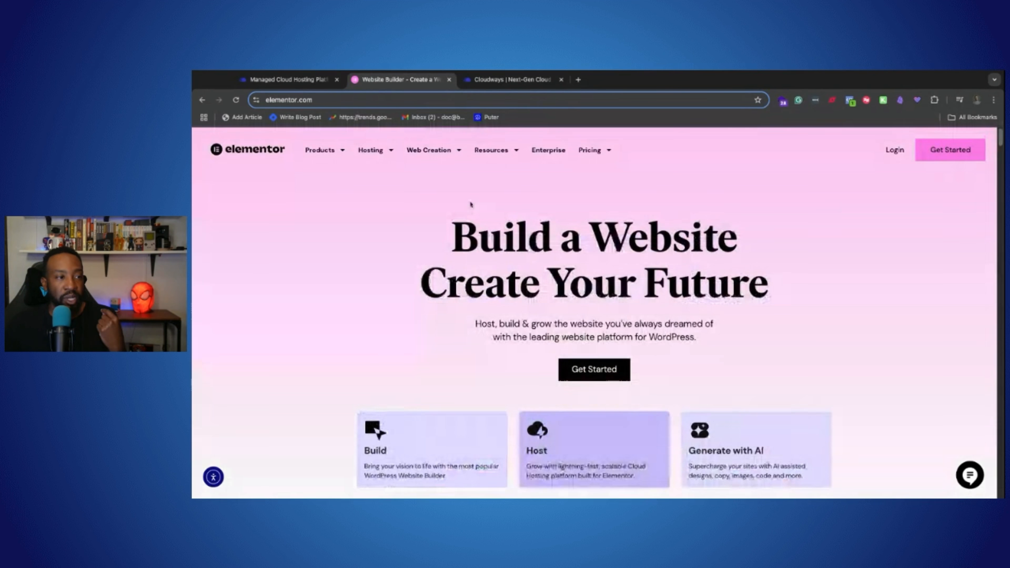
Step: Switch back to Cloudways, open the AI Agent Workflow Store's access details and launch its application URL
click(489, 81)
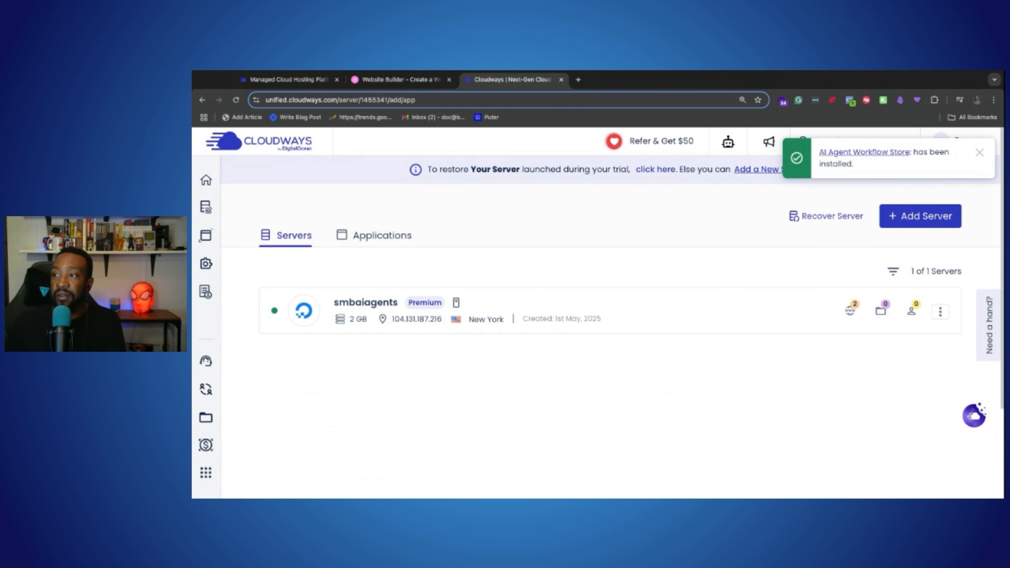
click(877, 157)
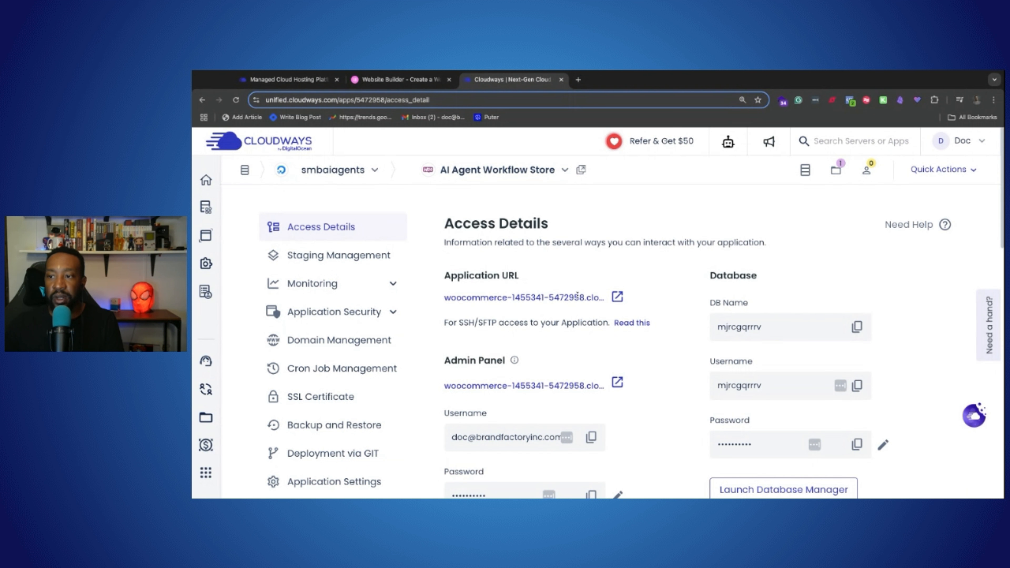
click(618, 298)
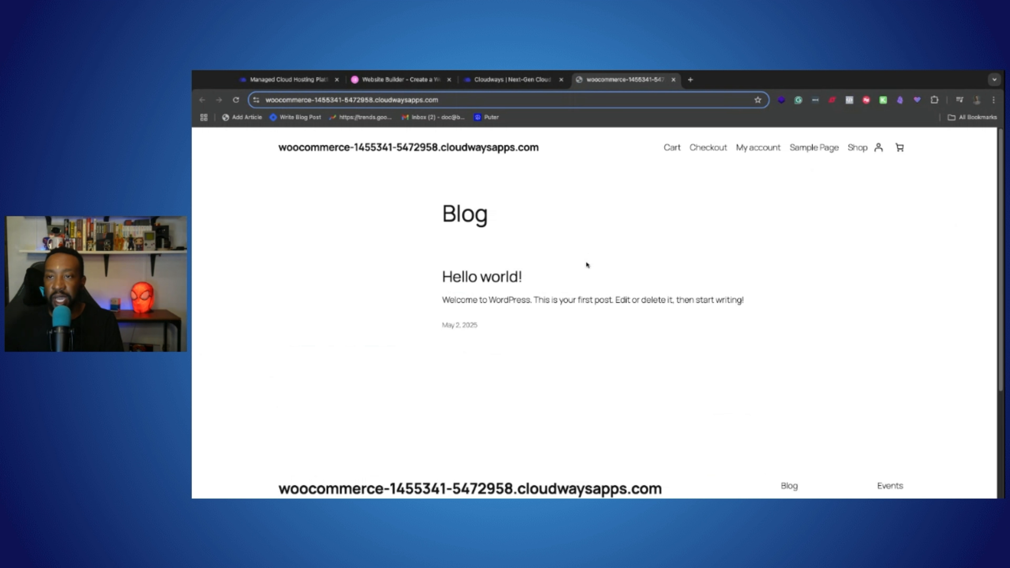
Step: Look over the new store's blog home page, Cart page and Sample Page
scroll(583, 261, down, 5)
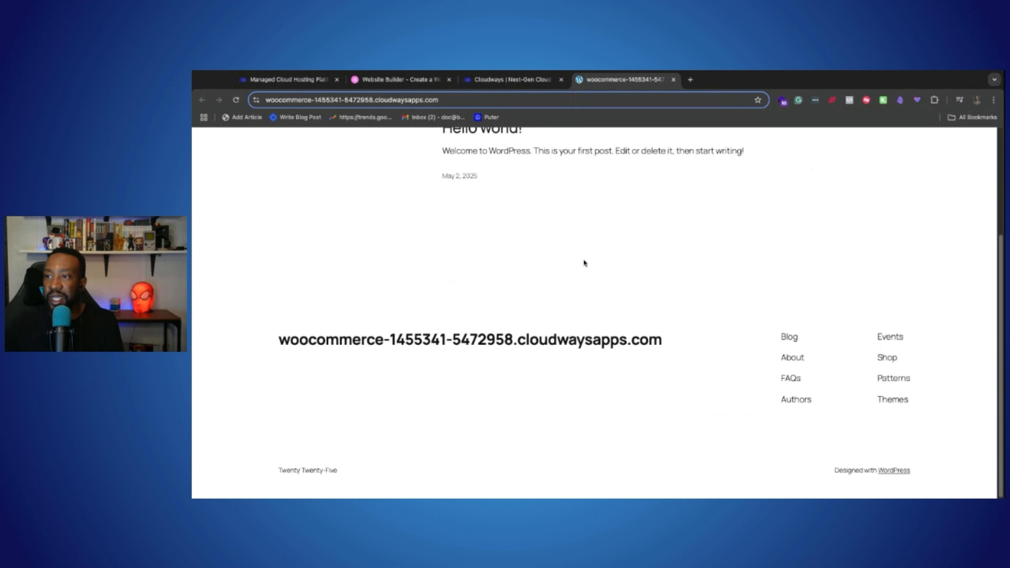
scroll(583, 261, up, 5)
click(672, 148)
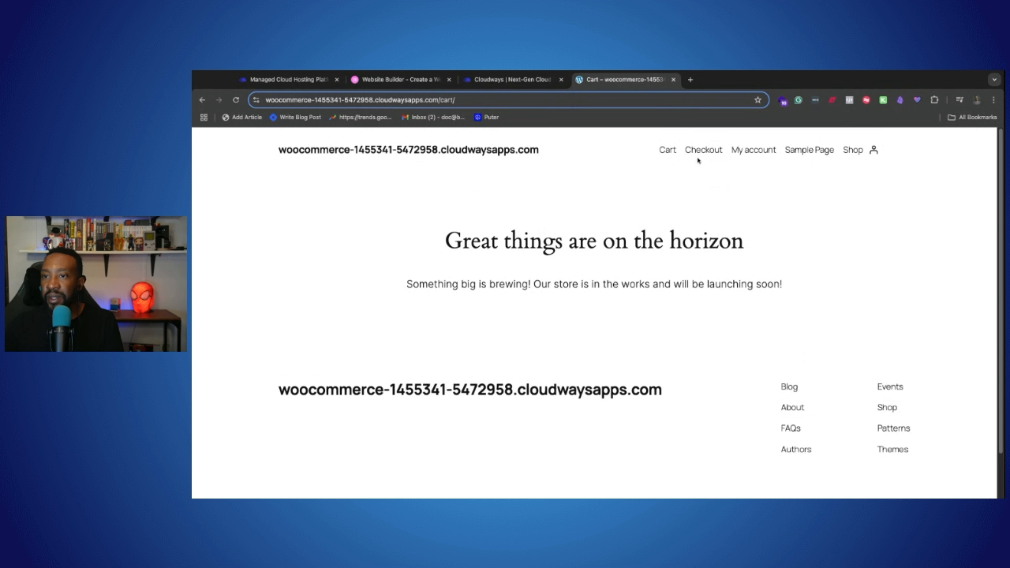
click(805, 153)
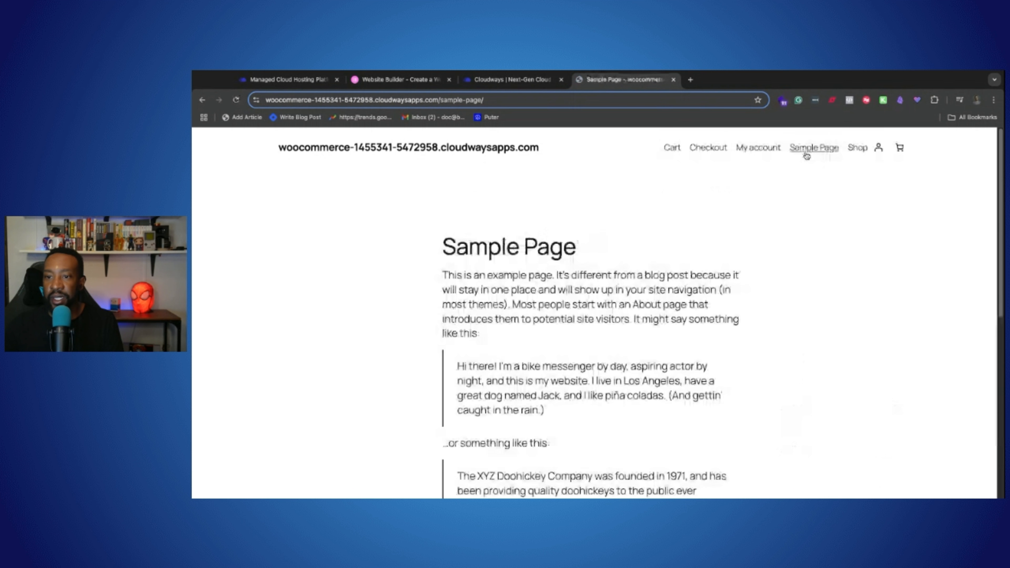
scroll(530, 284, down, 10)
scroll(539, 277, up, 10)
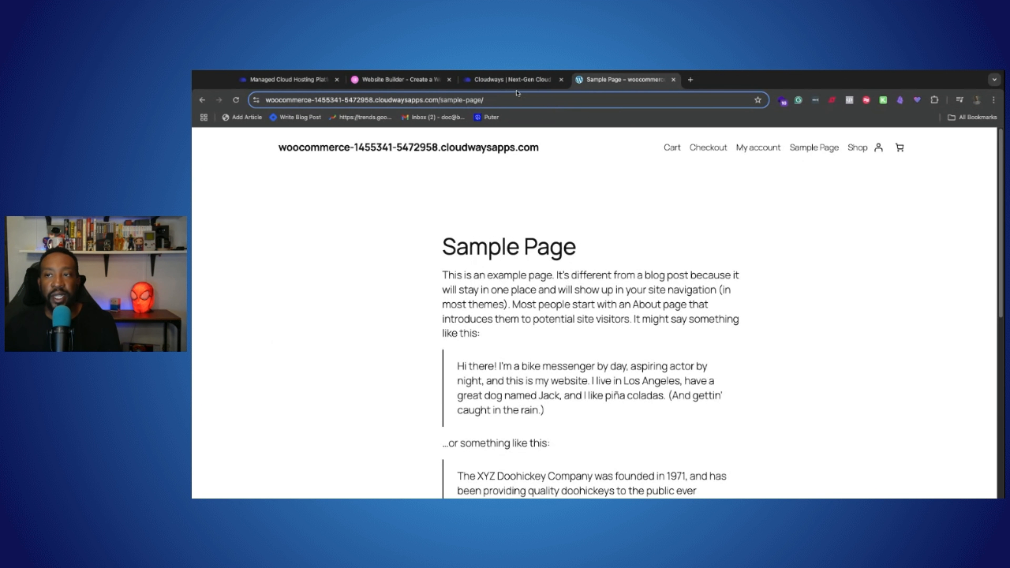
Step: Review the admin panel and database credentials in the application's access details in Cloudways
click(516, 81)
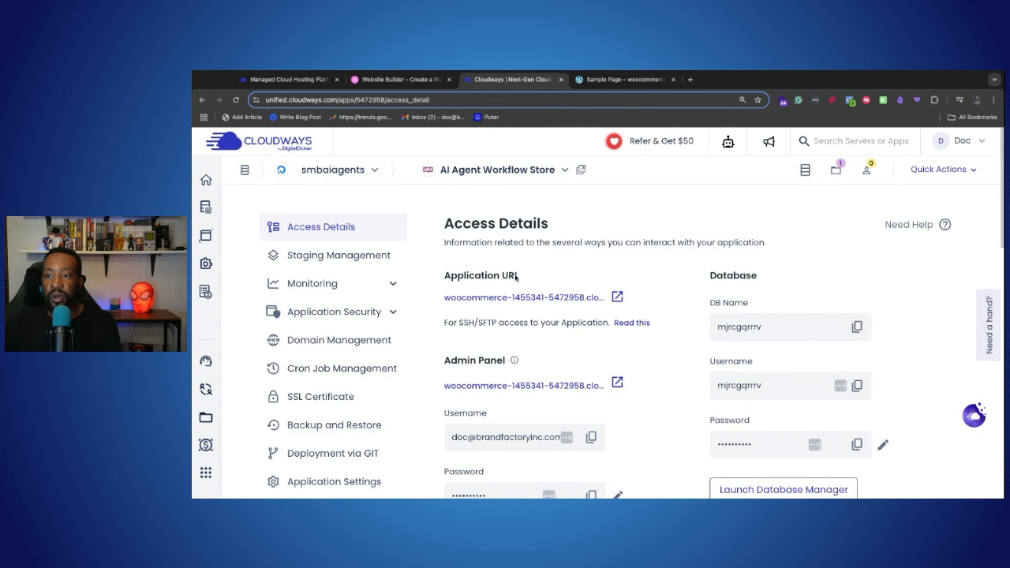
scroll(523, 299, down, 2)
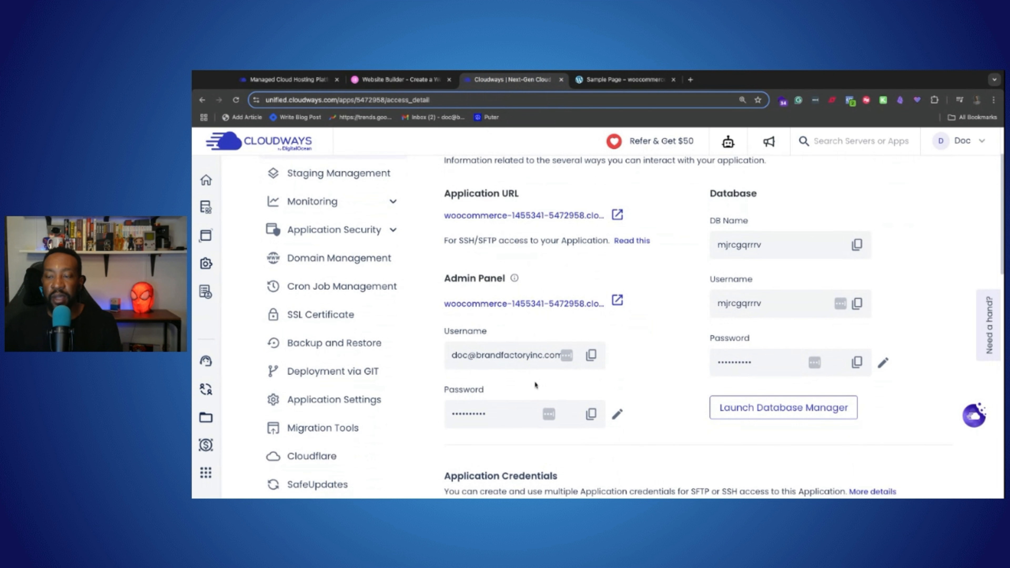
scroll(590, 322, up, 2)
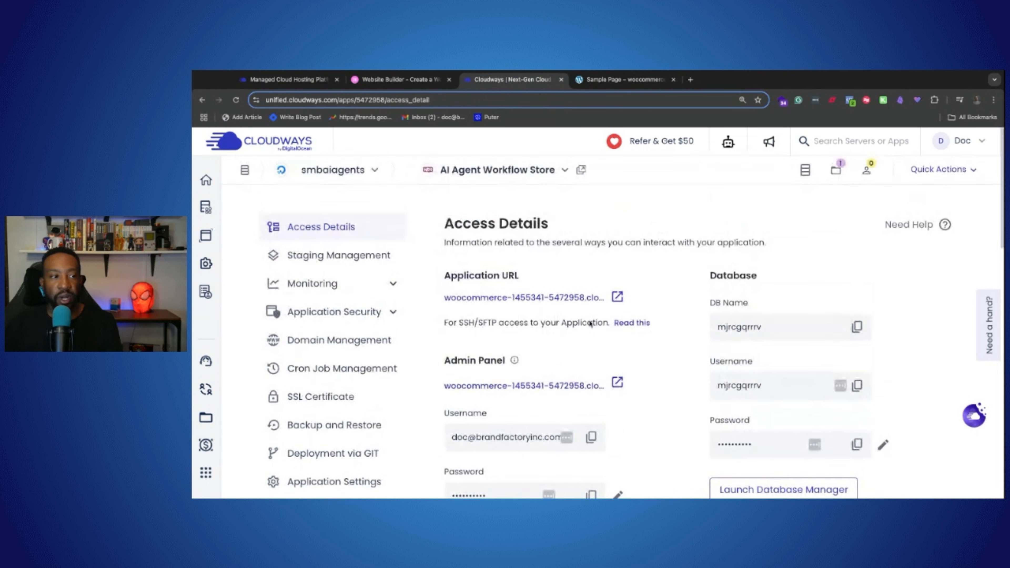
Step: Return to the store's home page and open its WordPress login by adding "admin" to the site address
click(625, 80)
click(333, 154)
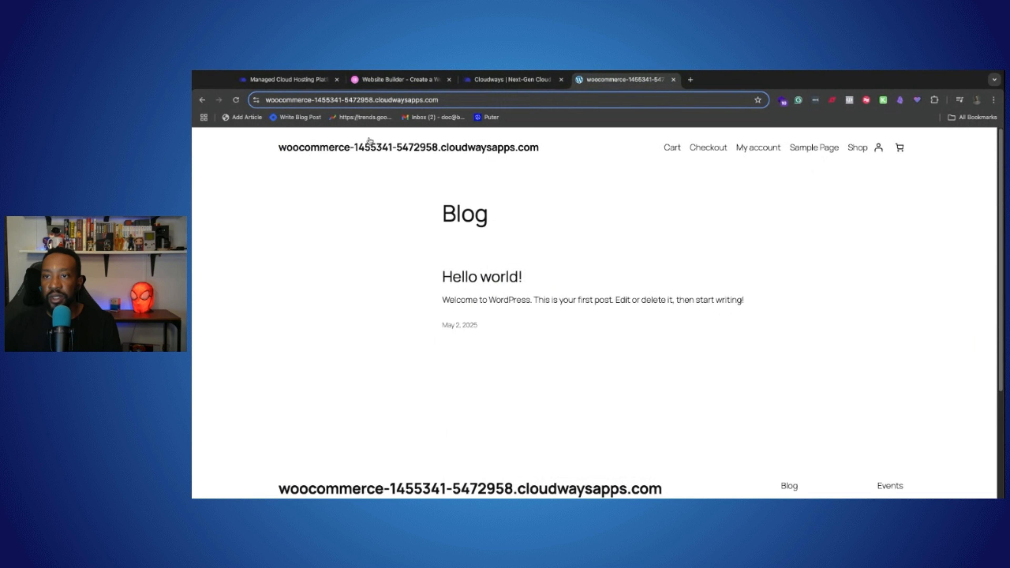
click(451, 103)
key(Right)
text(ad)
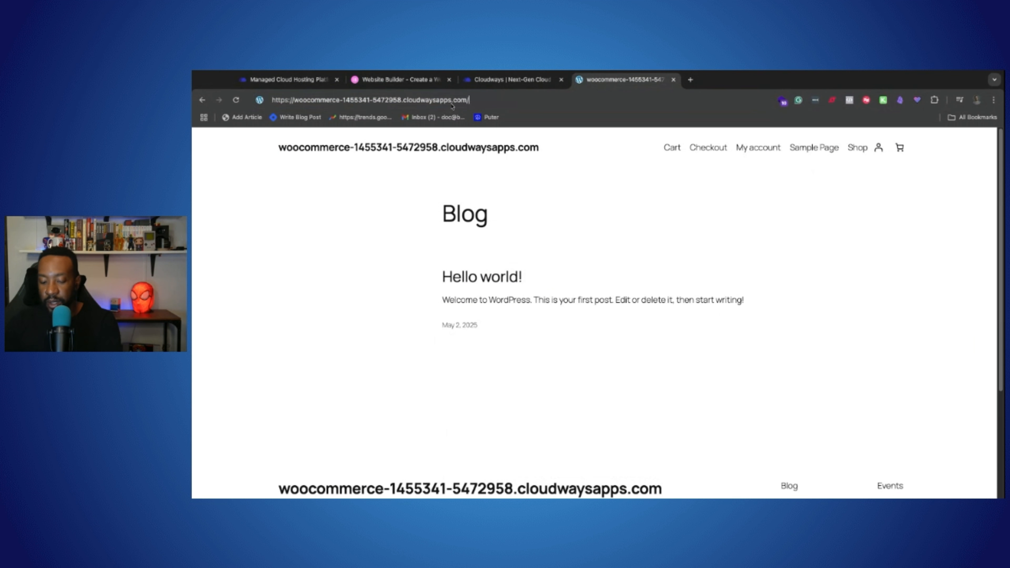
text(min)
key(Return)
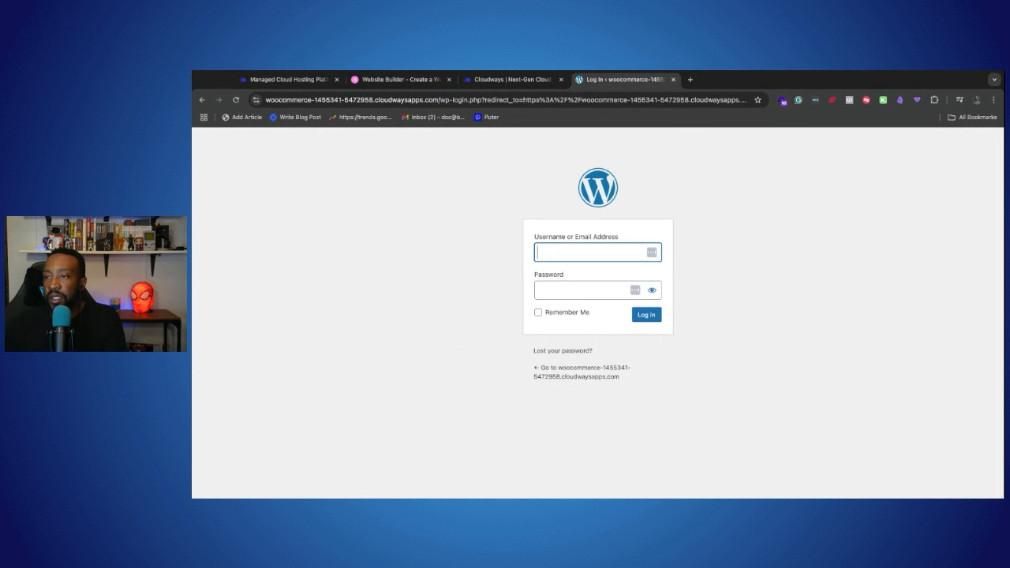
Step: Copy the admin panel username from the Cloudways access details into the WordPress login form
click(499, 82)
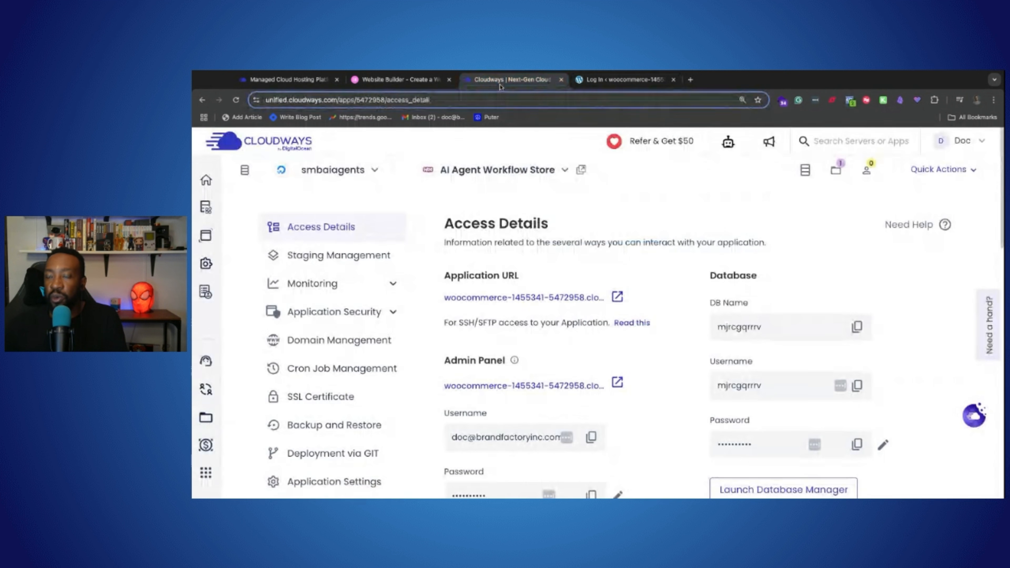
scroll(601, 414, down, 1)
click(591, 418)
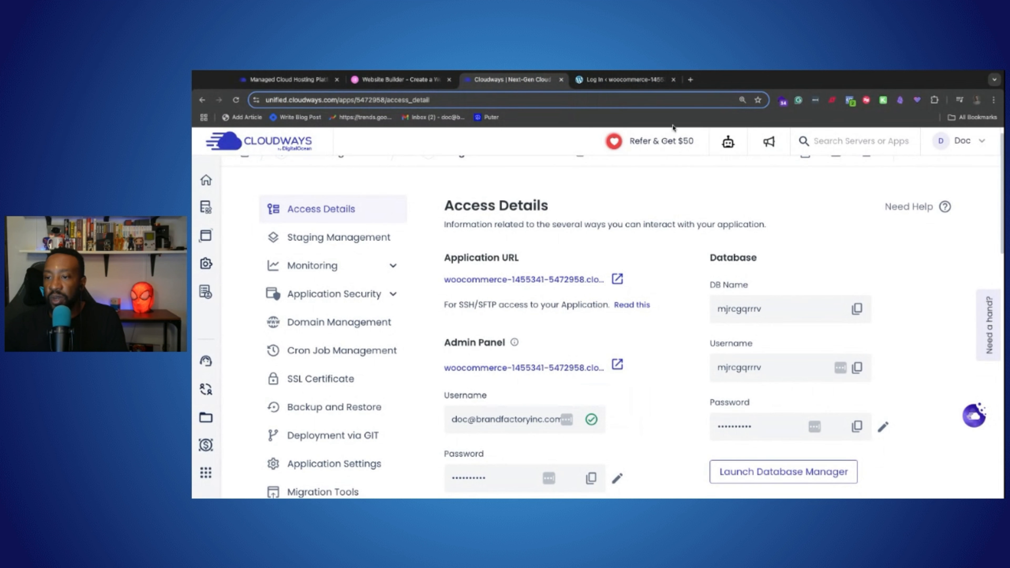
click(623, 79)
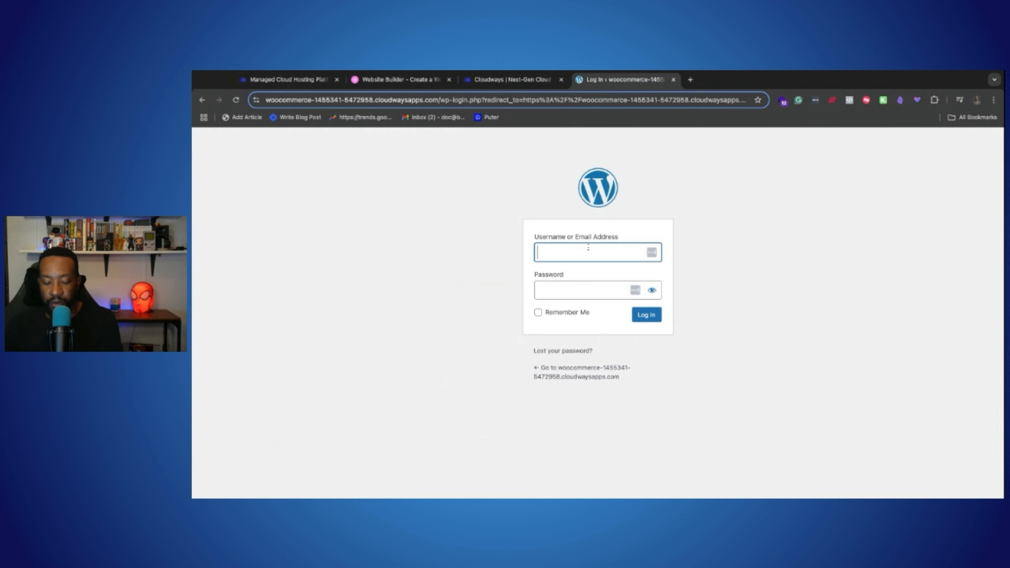
key(super+v)
Step: Copy the admin panel password from Cloudways into the WordPress password field, enable Remember Me and log in
click(512, 80)
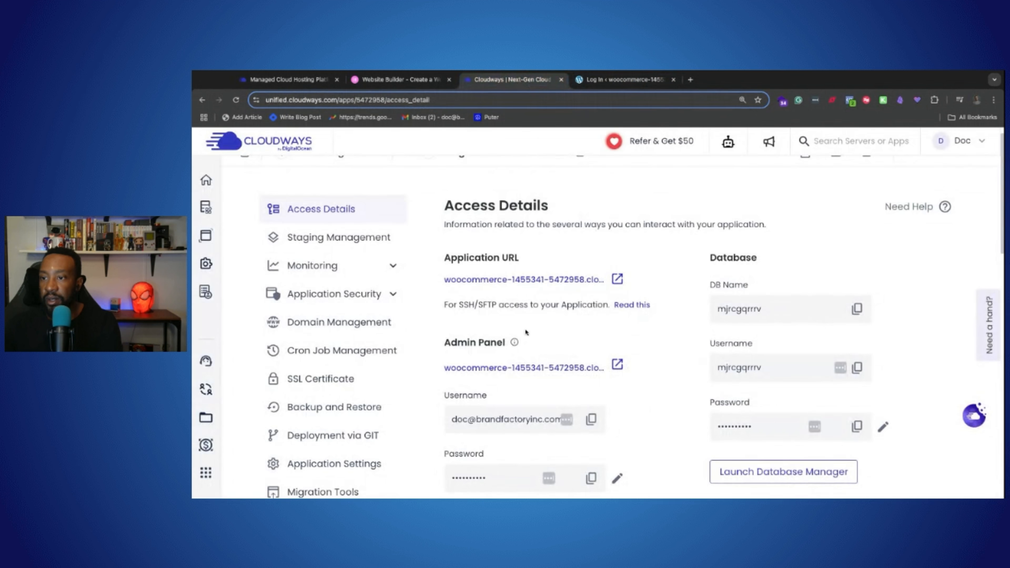
click(592, 477)
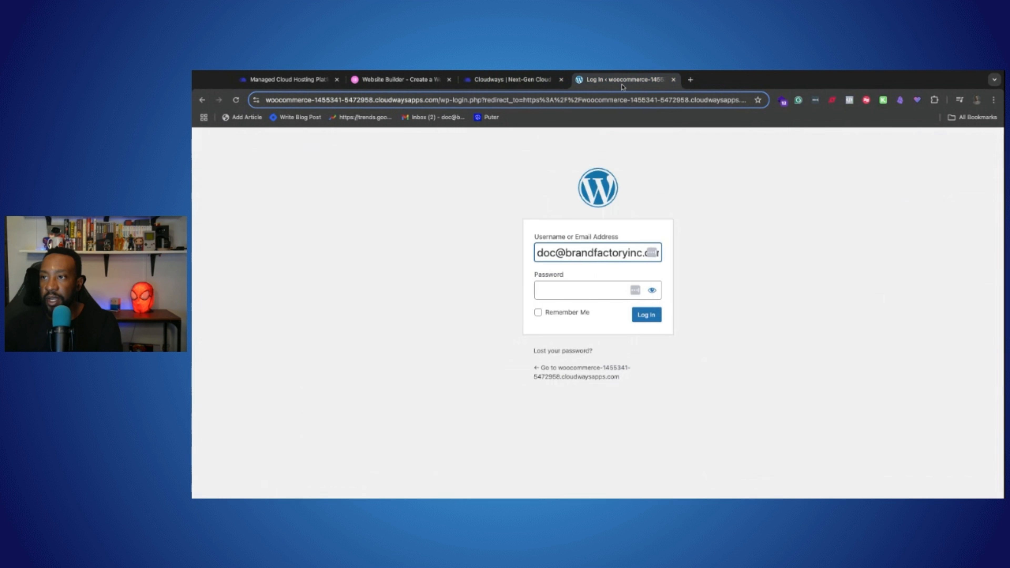
key(ctrl+Tab)
click(564, 289)
key(super+v)
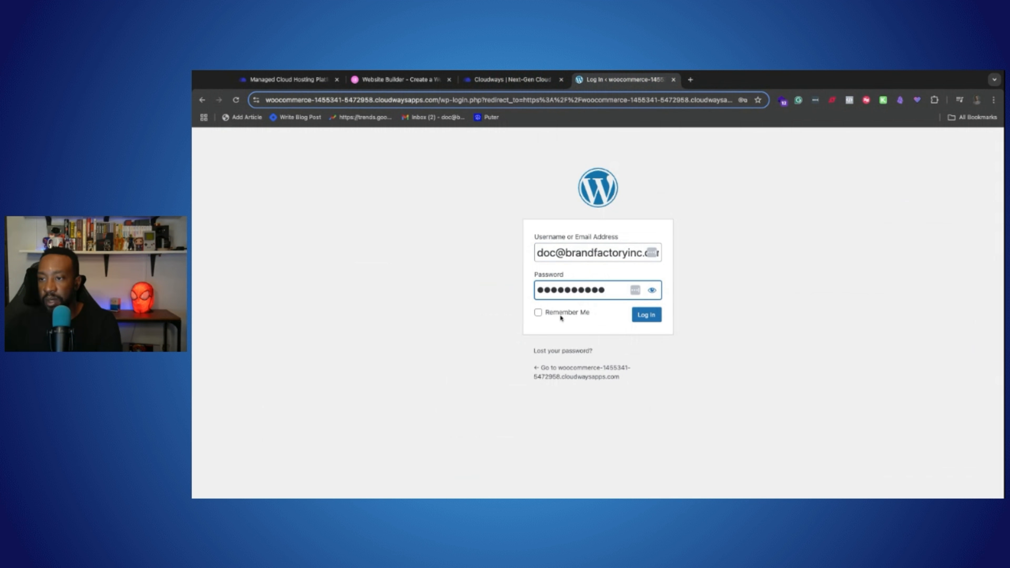
click(538, 313)
click(645, 317)
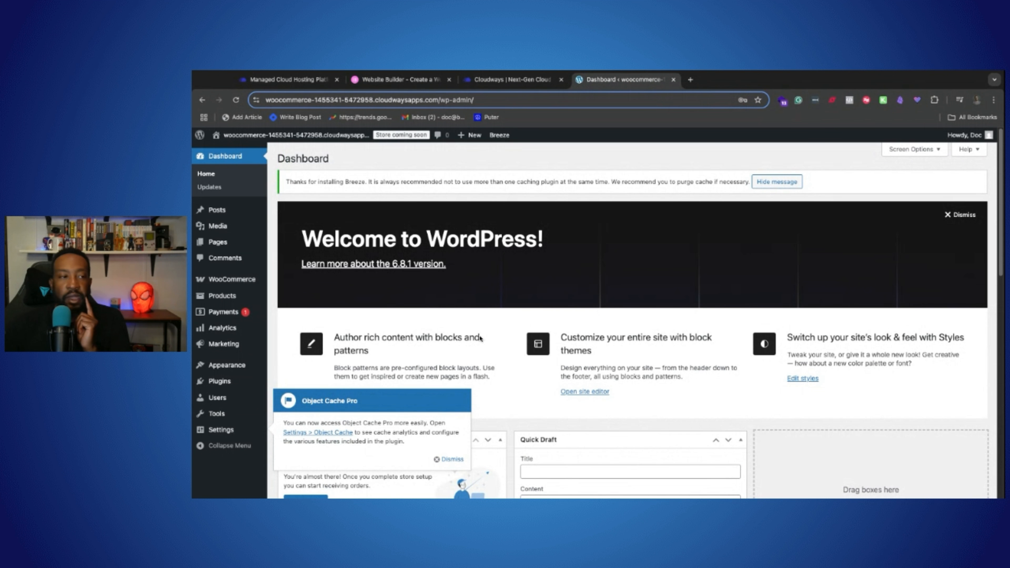
Step: Dismiss the Object Cache Pro notice and look over the WordPress dashboard widgets
click(451, 460)
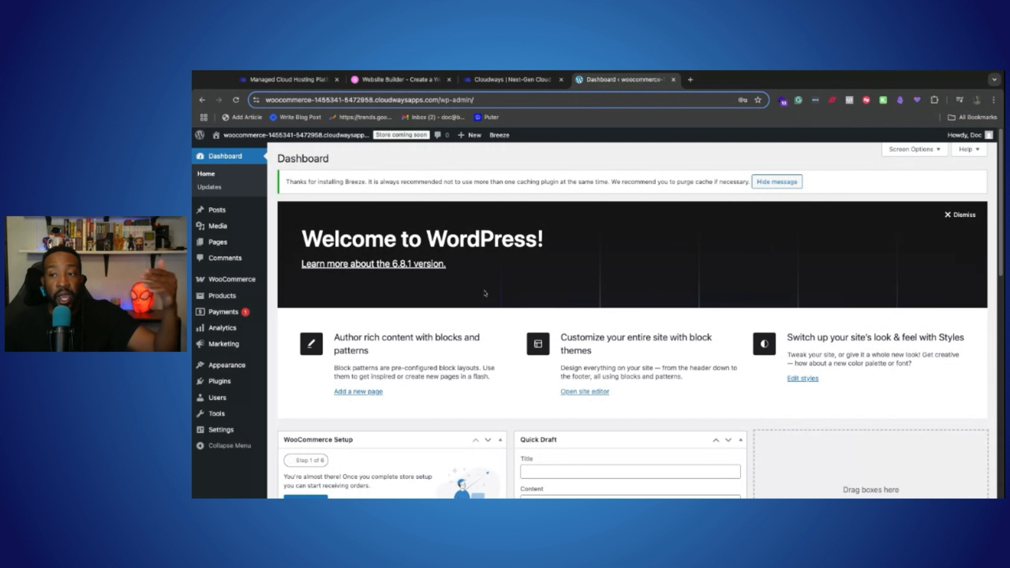
scroll(477, 293, down, 5)
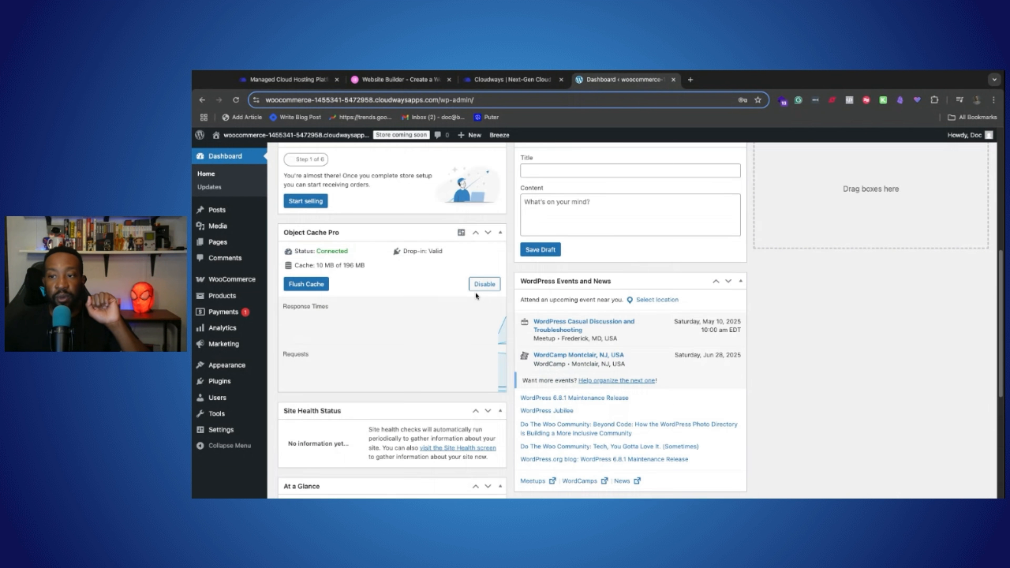
scroll(476, 293, up, 5)
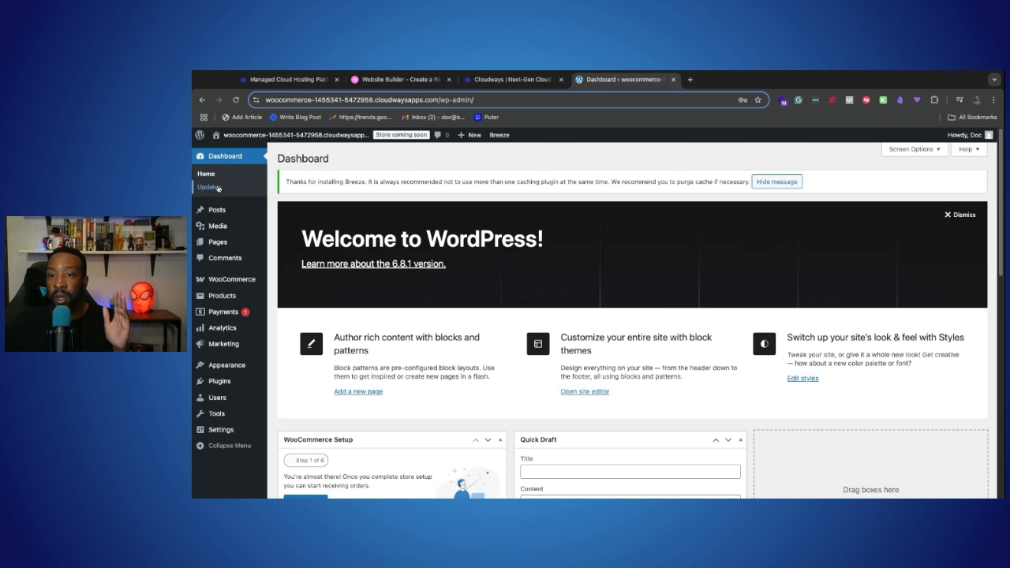
Step: View the published "Hello world!" post from the posts list, then return to the WordPress admin
mouse_move(220, 218)
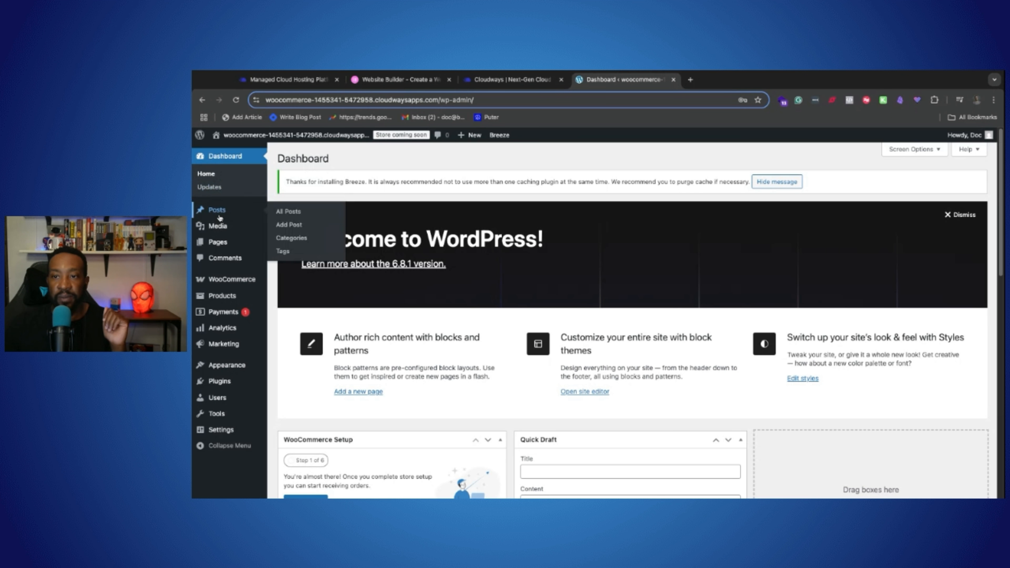
click(220, 216)
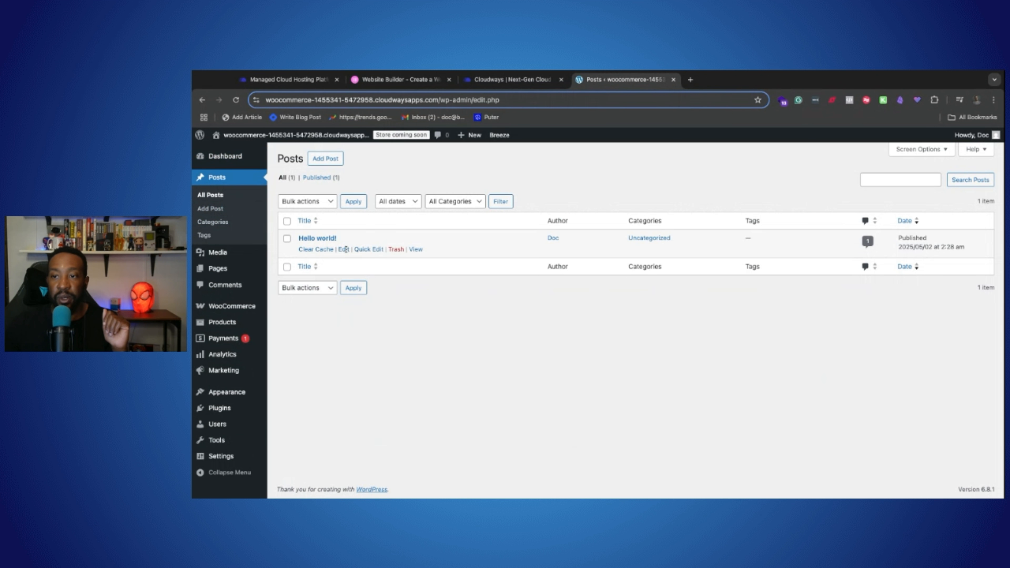
click(416, 250)
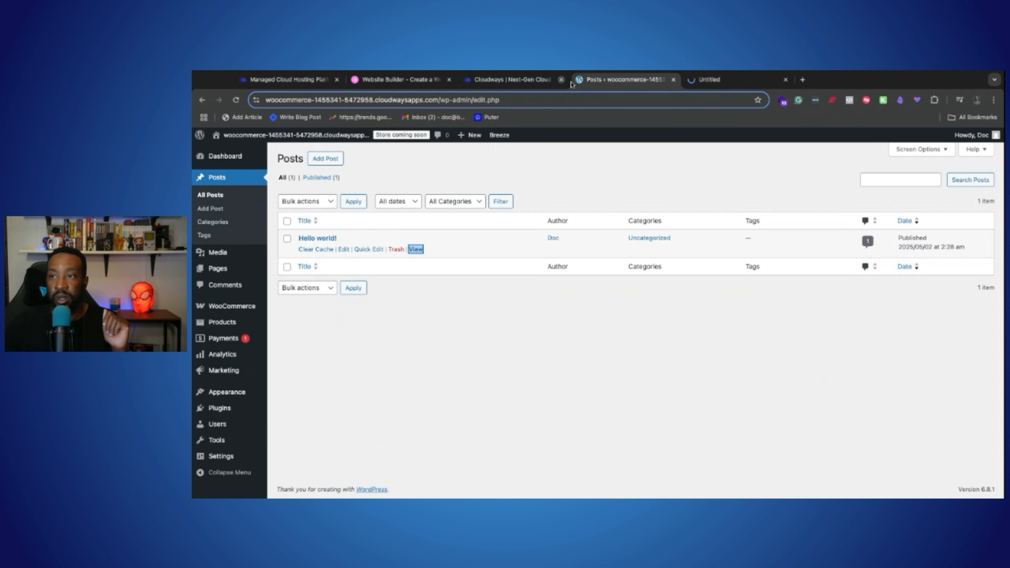
click(717, 80)
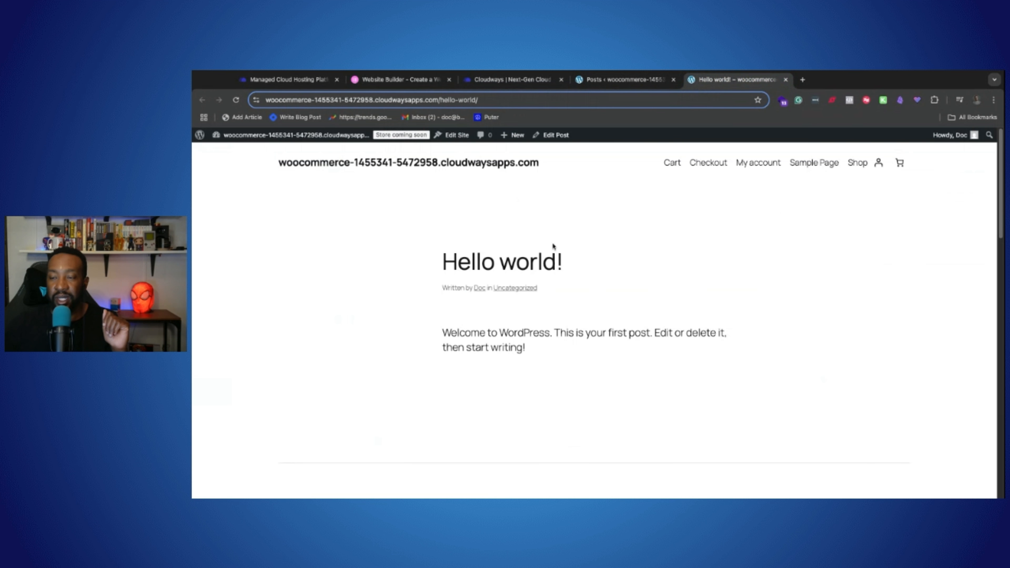
scroll(556, 244, down, 15)
scroll(556, 246, up, 8)
scroll(557, 247, up, 7)
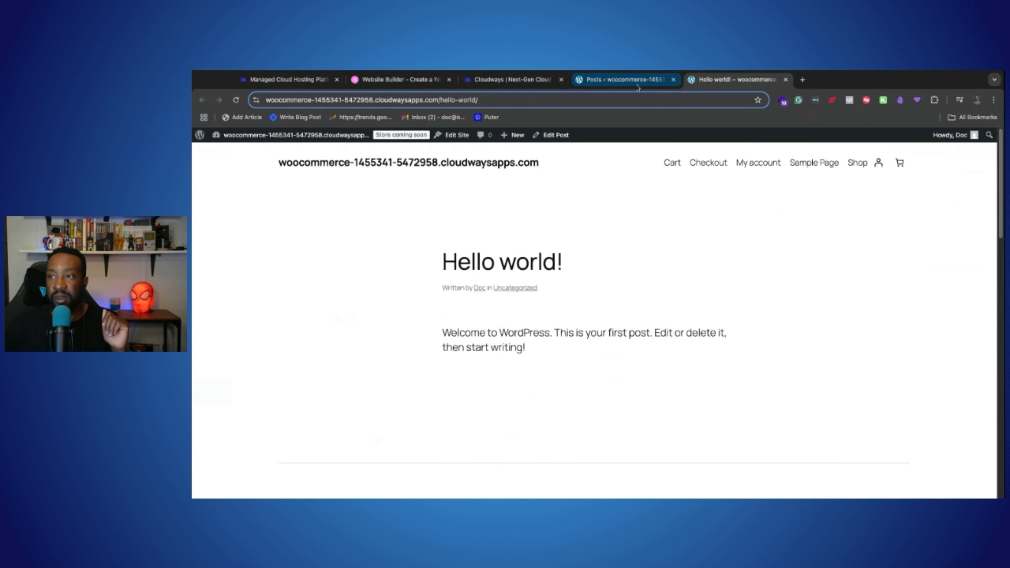
click(625, 80)
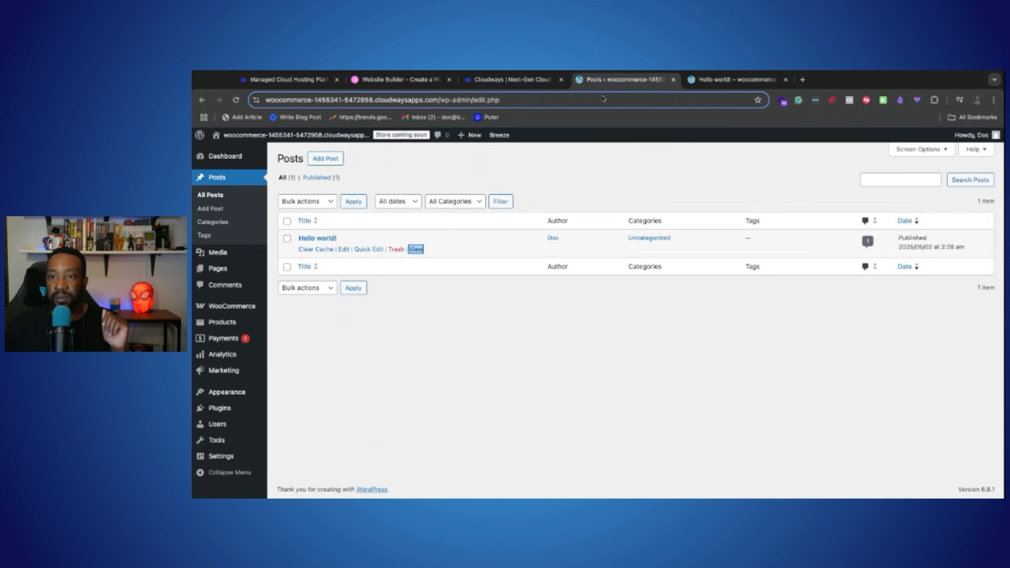
Step: Look over the media library and page list, view the Shop page and the store's home, and return to the page list
click(217, 258)
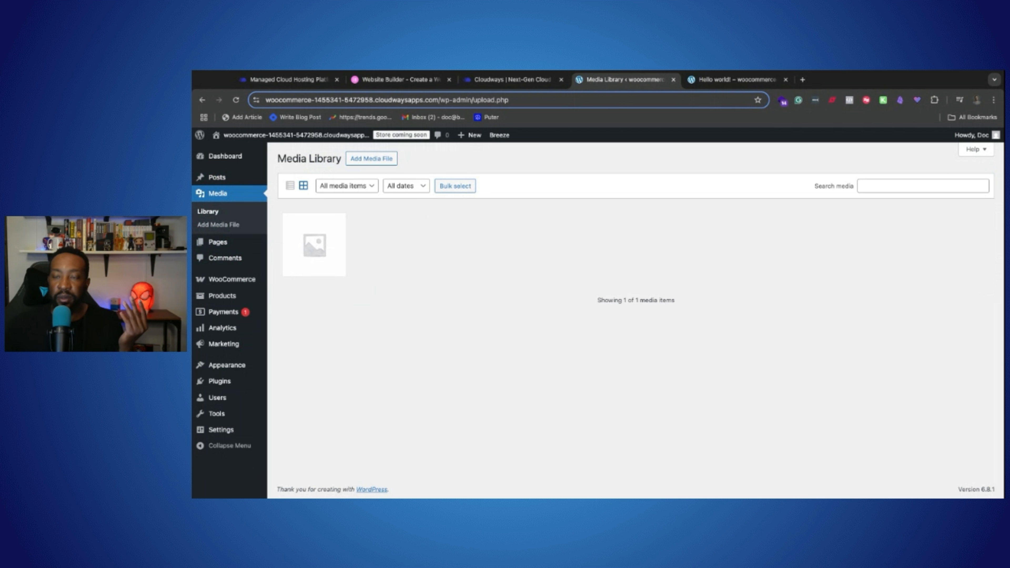
click(222, 246)
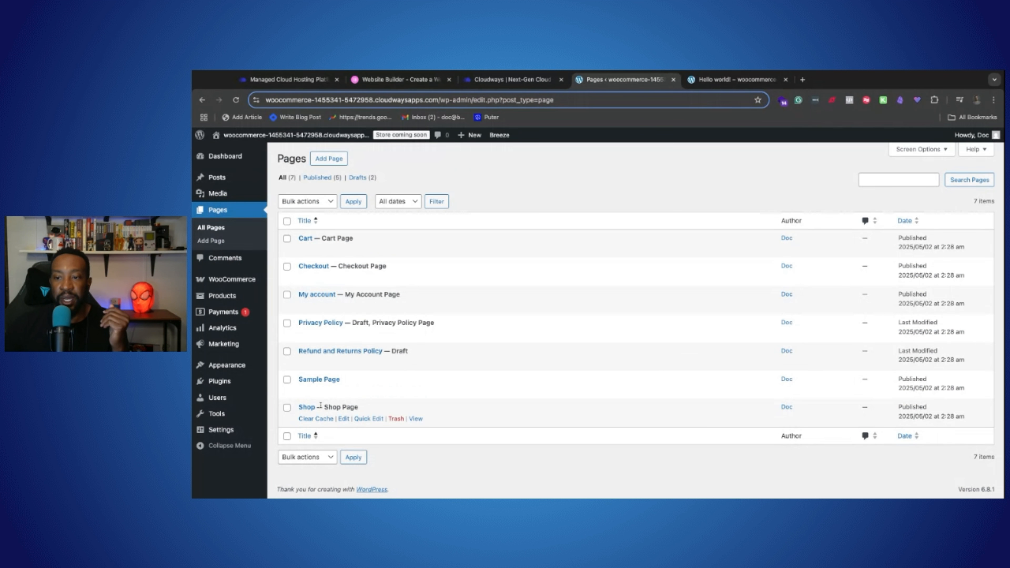
click(415, 420)
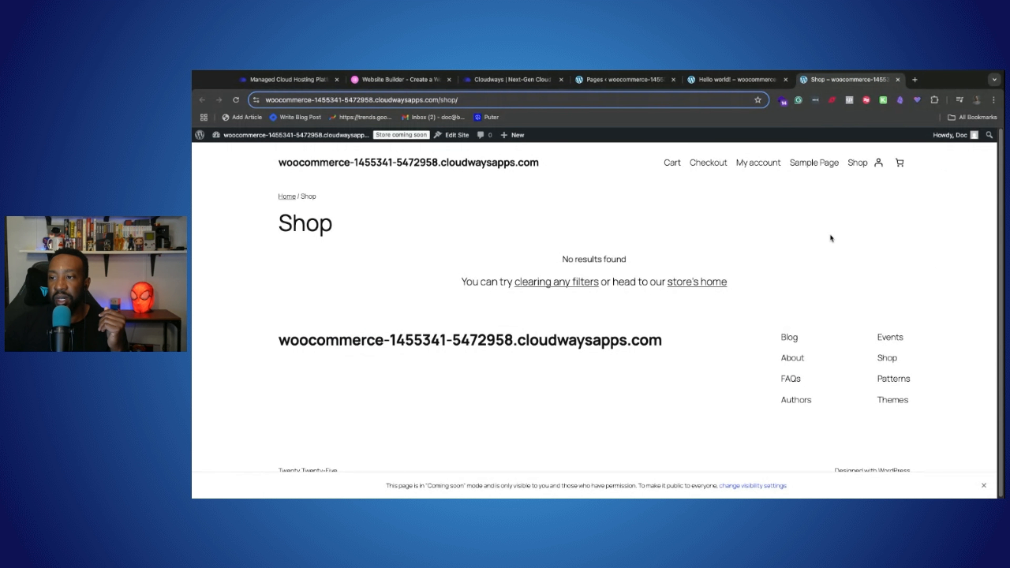
click(708, 283)
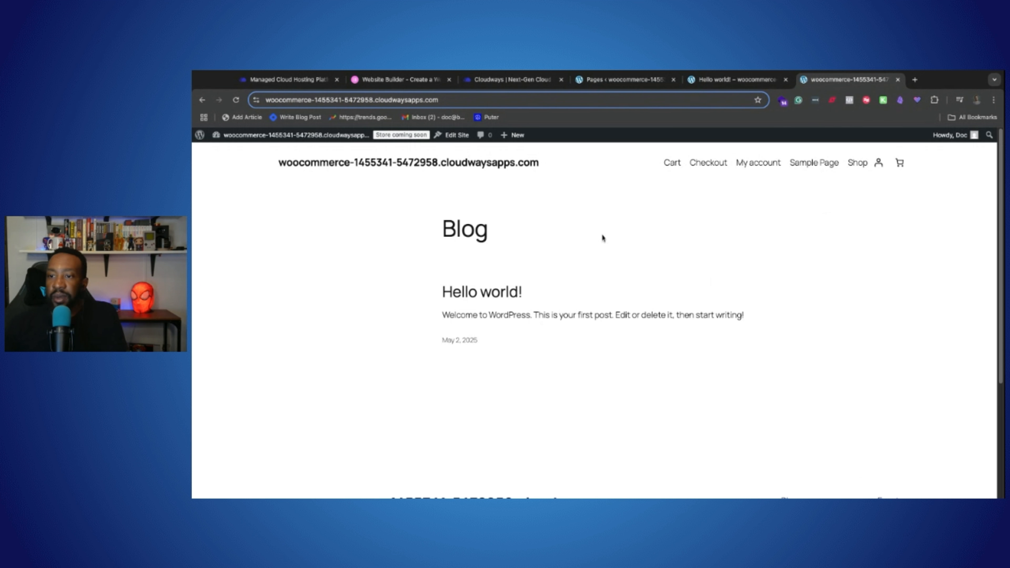
click(591, 81)
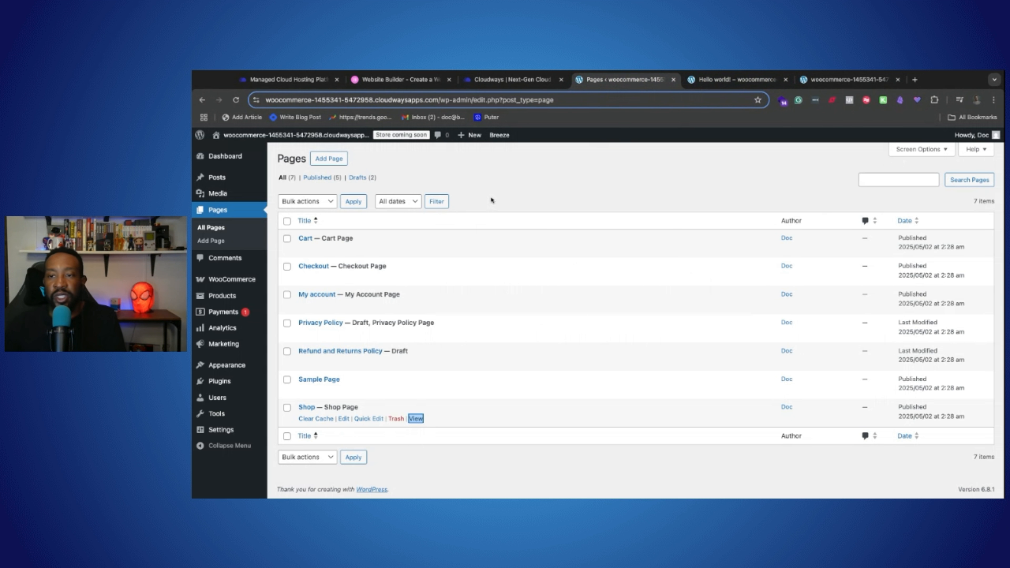
Step: Start the WooCommerce guided store setup and continue with "I'm just starting my business"
mouse_move(213, 279)
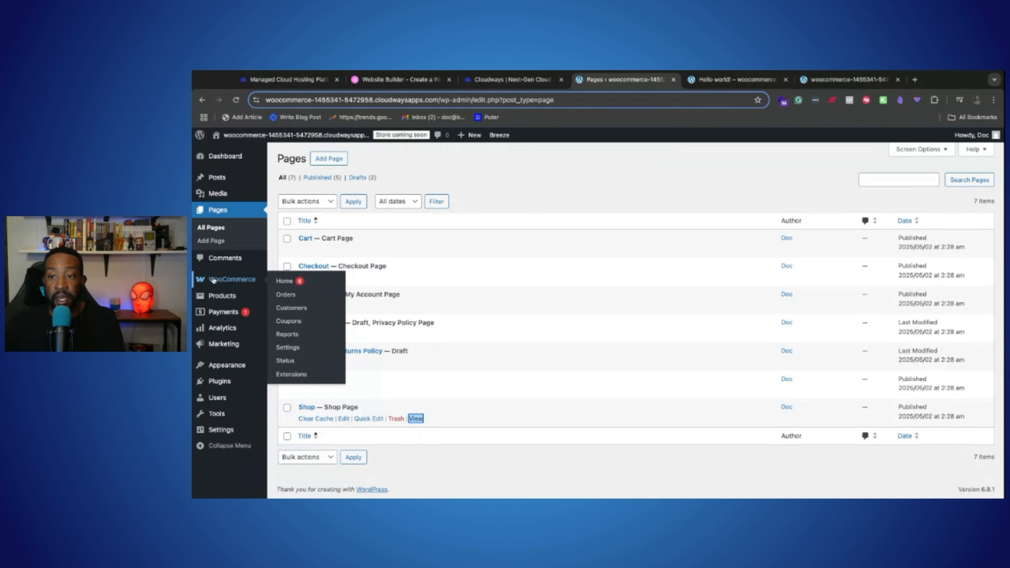
click(222, 279)
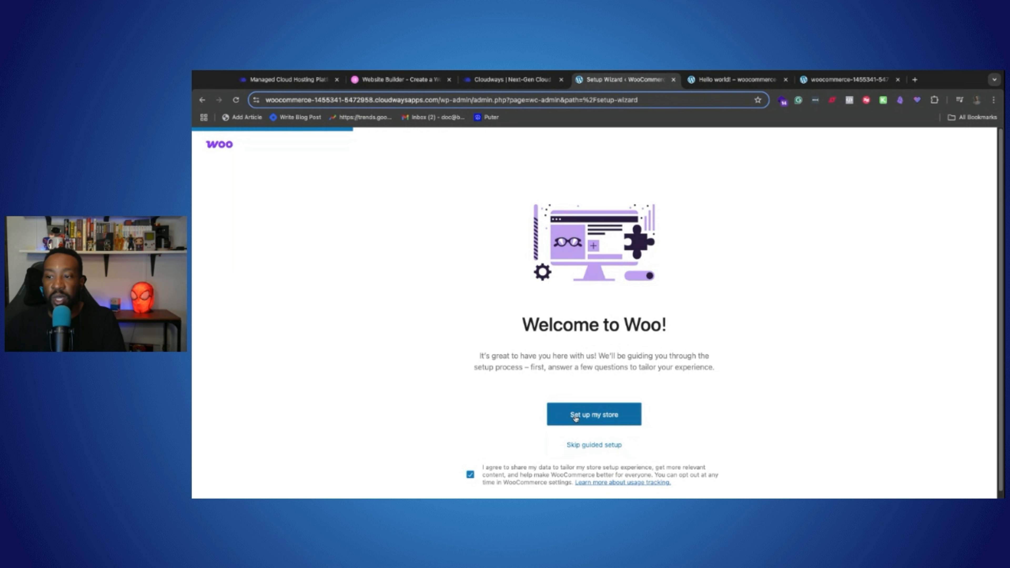
click(622, 416)
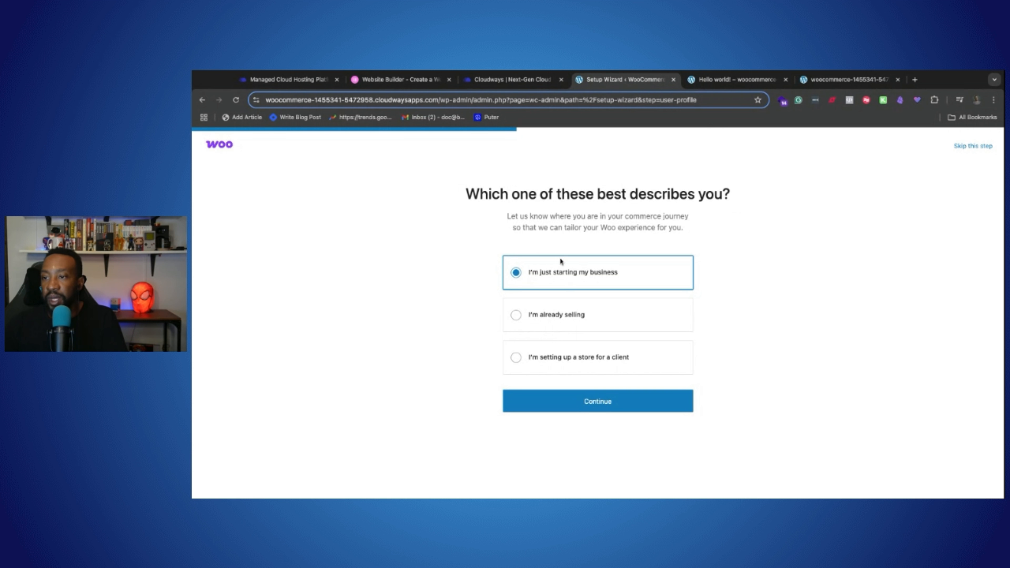
click(607, 410)
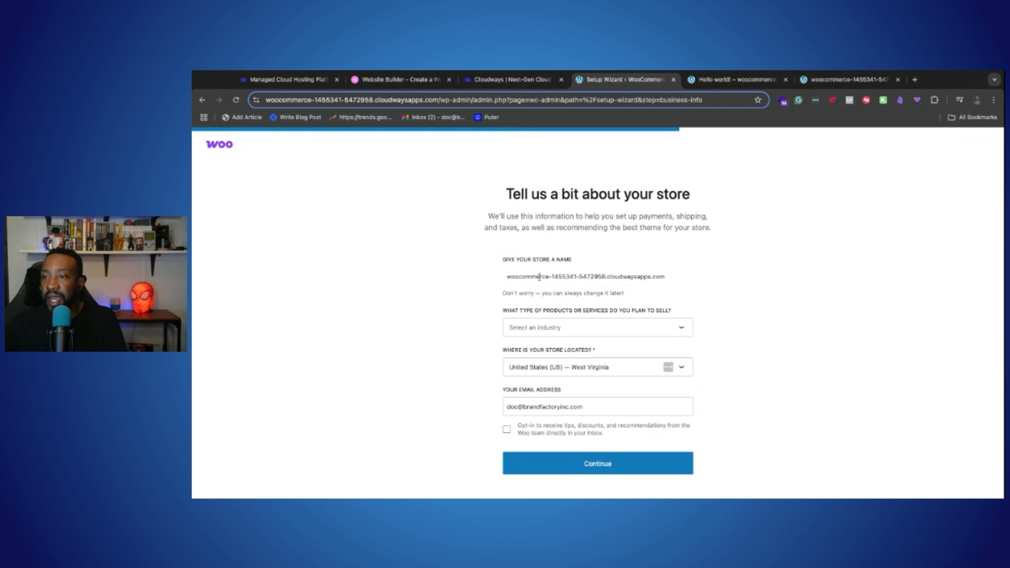
Step: Replace the store name in the setup wizard with "AI Agent Workflows"
click(679, 276)
drag(680, 277, 516, 273)
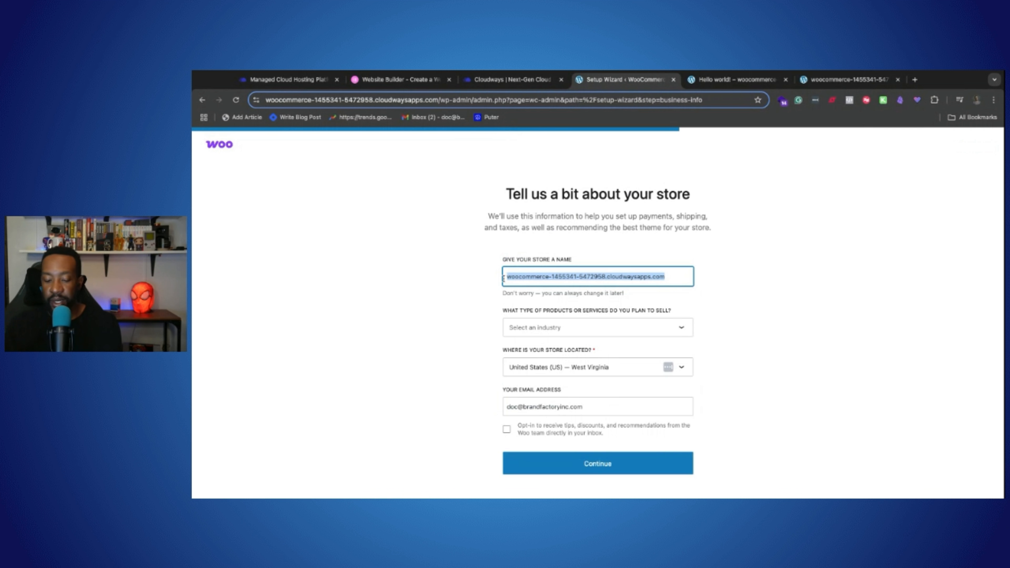
text(AI Agent )
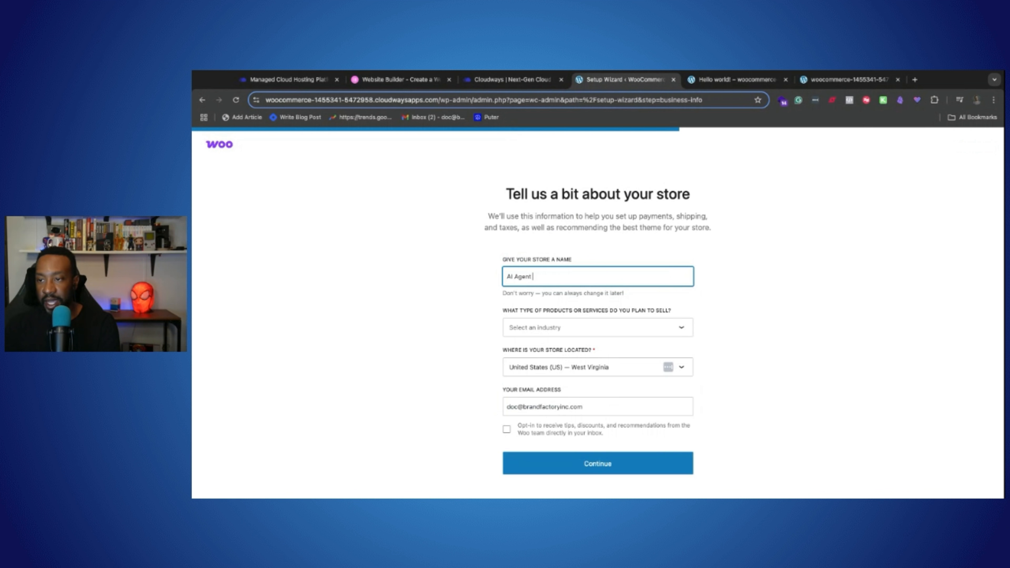
text(Workflows)
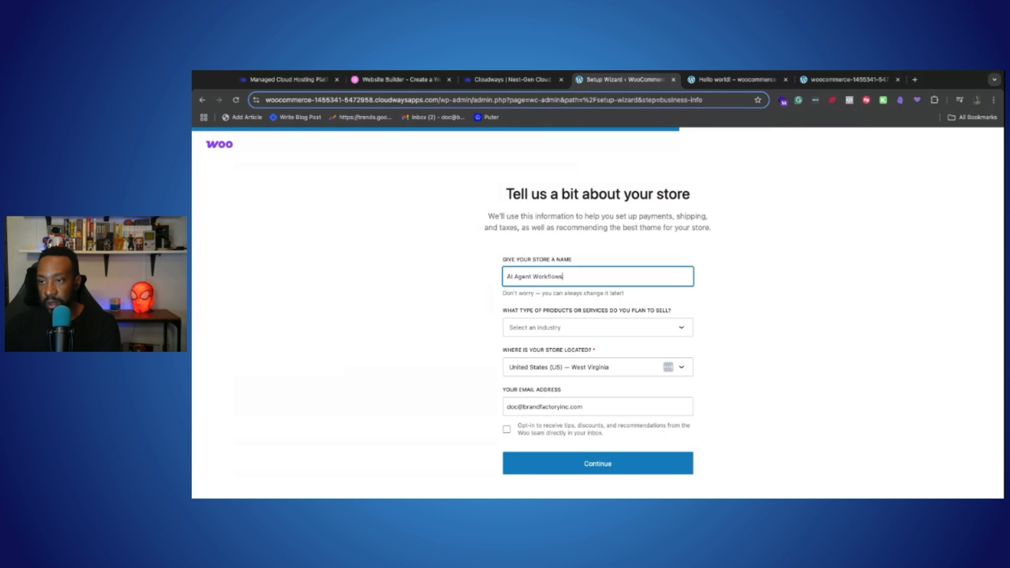
Step: Set the type of products or services sold to "Electronics and computers"
click(621, 328)
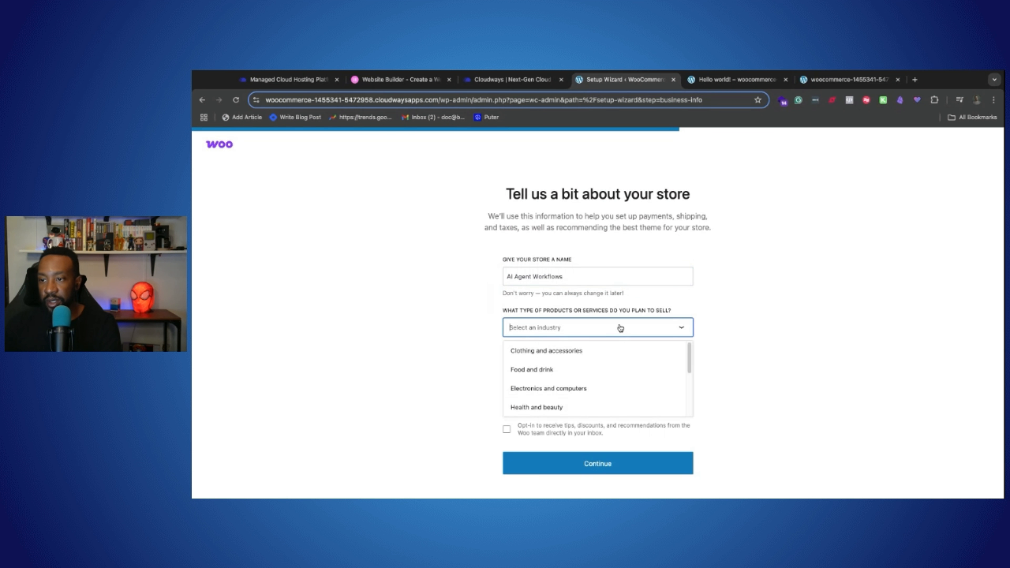
text(digit)
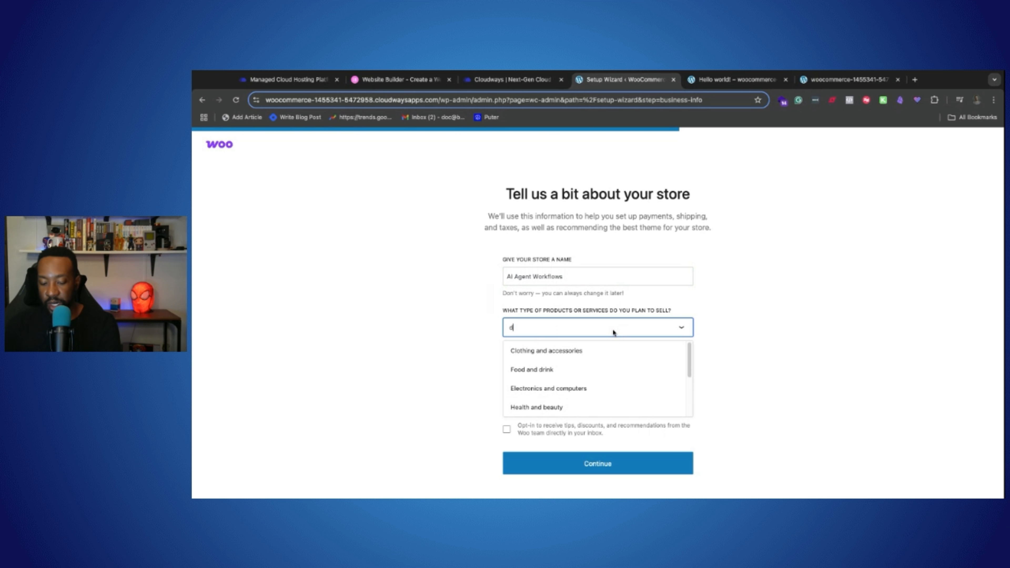
key(BackSpace)
key(BackSpace)
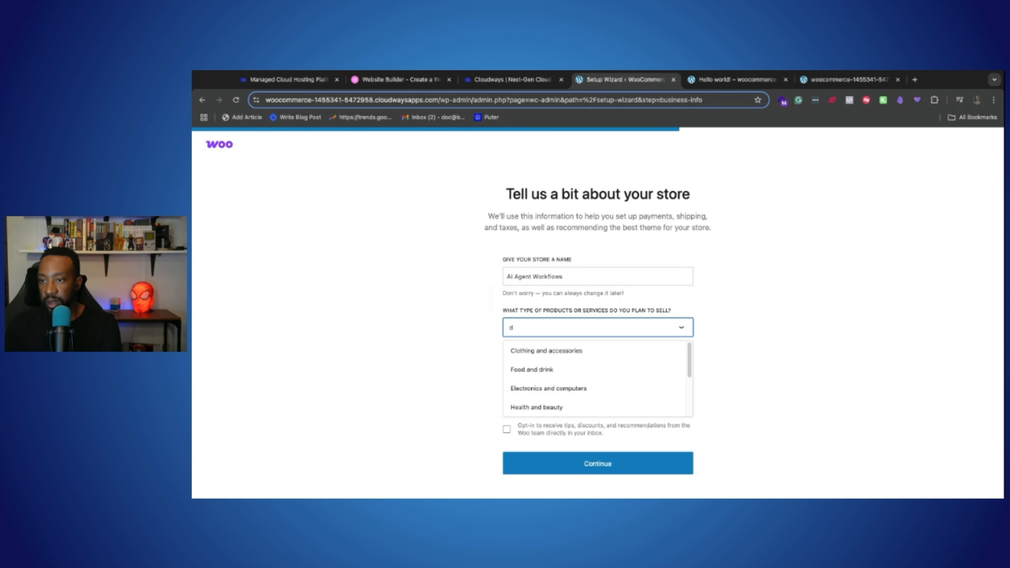
scroll(585, 371, down, 1)
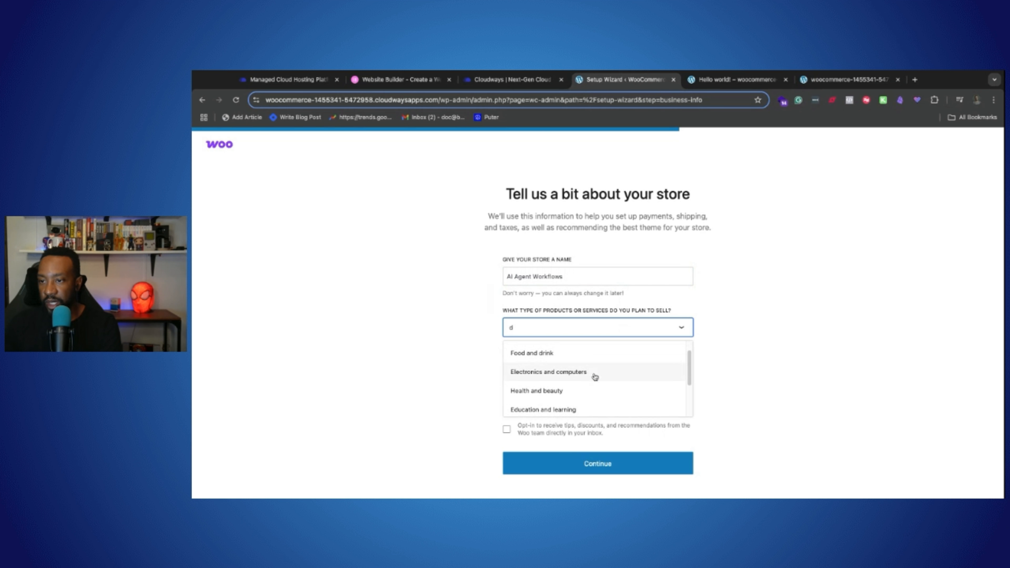
click(590, 378)
Step: Change the type of products or services sold to "Education and learning"
click(627, 330)
scroll(639, 385, down, 5)
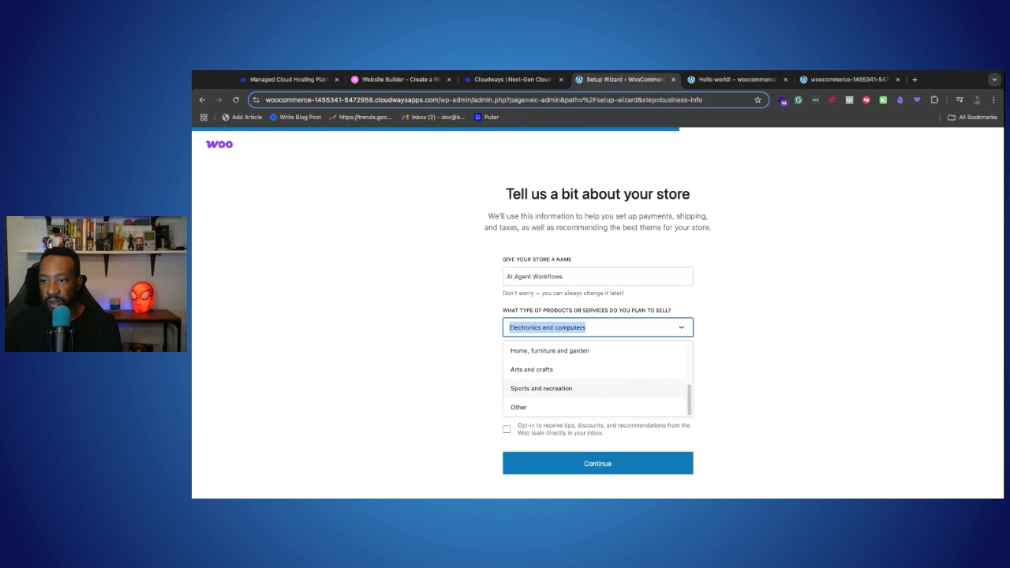
scroll(639, 387, up, 3)
click(529, 383)
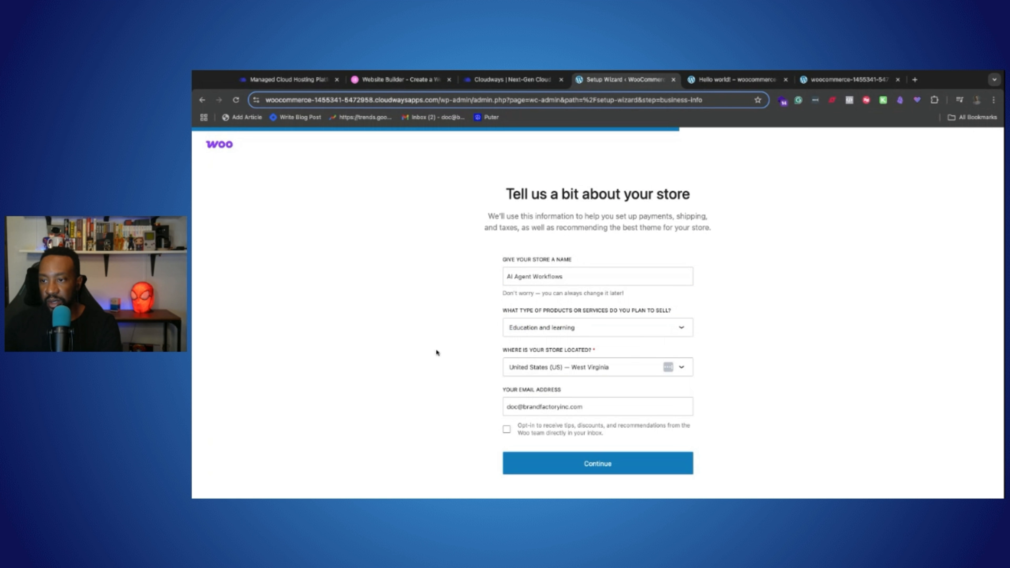
Step: Enter "Washington D.C." as the store's location and continue to the free features selection
click(588, 376)
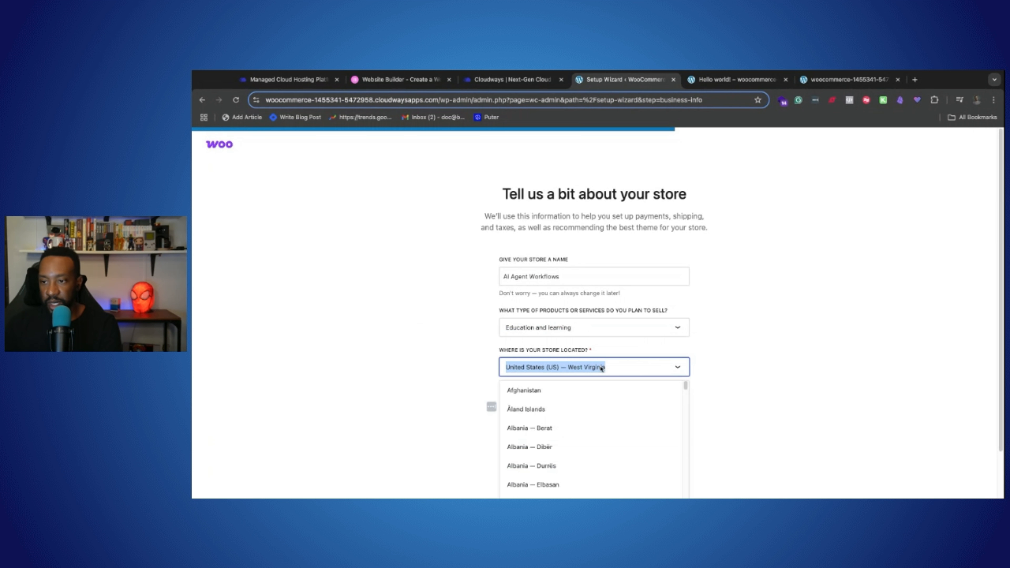
text(Washington)
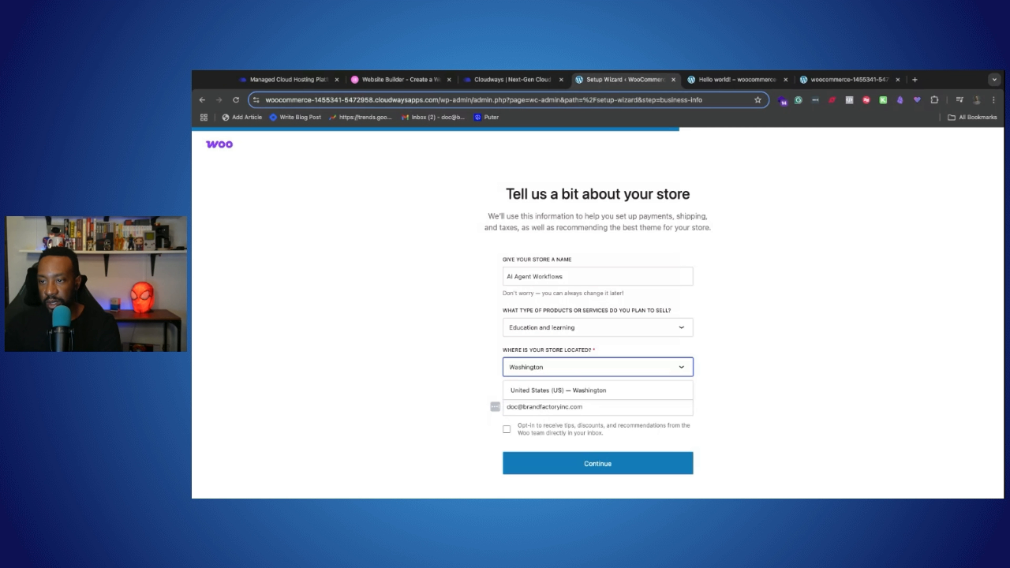
text(D.C.)
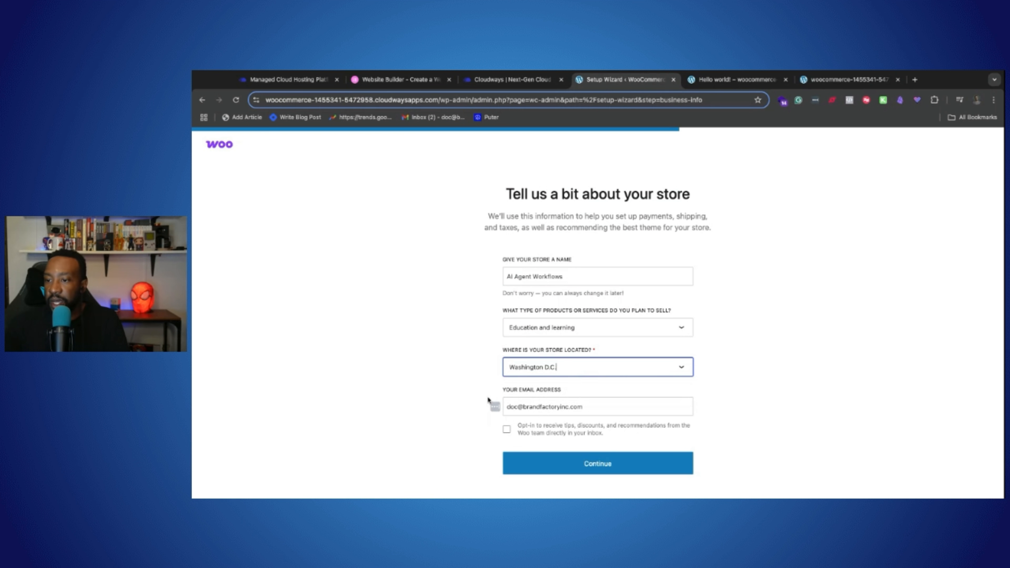
click(586, 469)
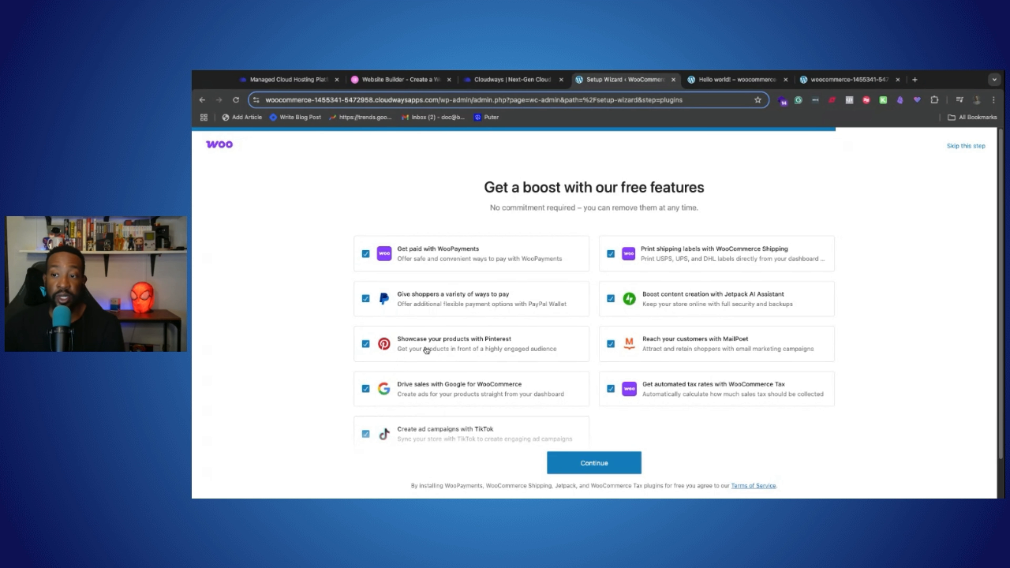
Step: Exclude "Print shipping labels with WooCommerce Shipping" from the free features and continue with the others selected
scroll(422, 393, down, 2)
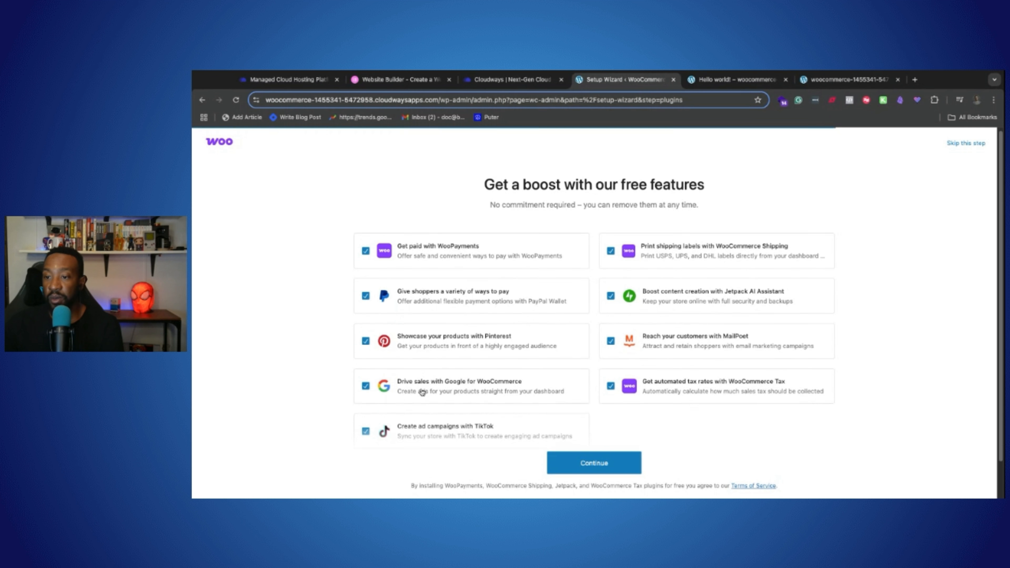
scroll(422, 393, up, 2)
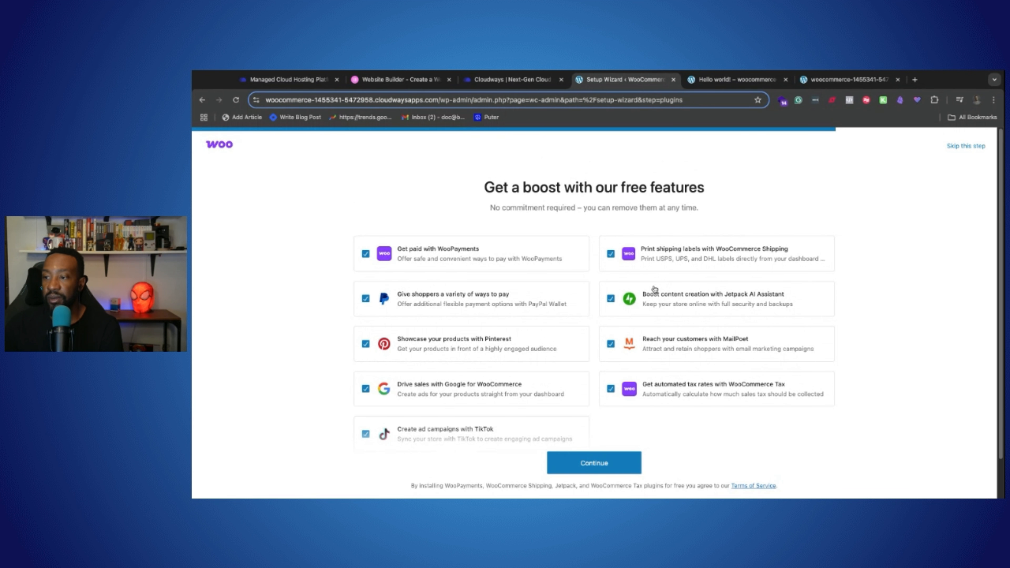
click(616, 256)
scroll(652, 289, down, 2)
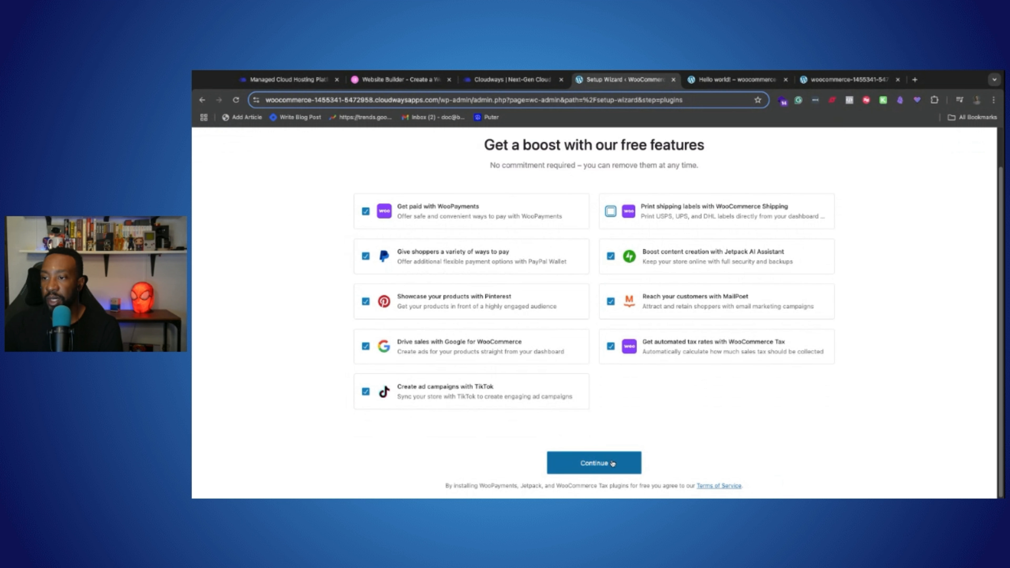
click(595, 463)
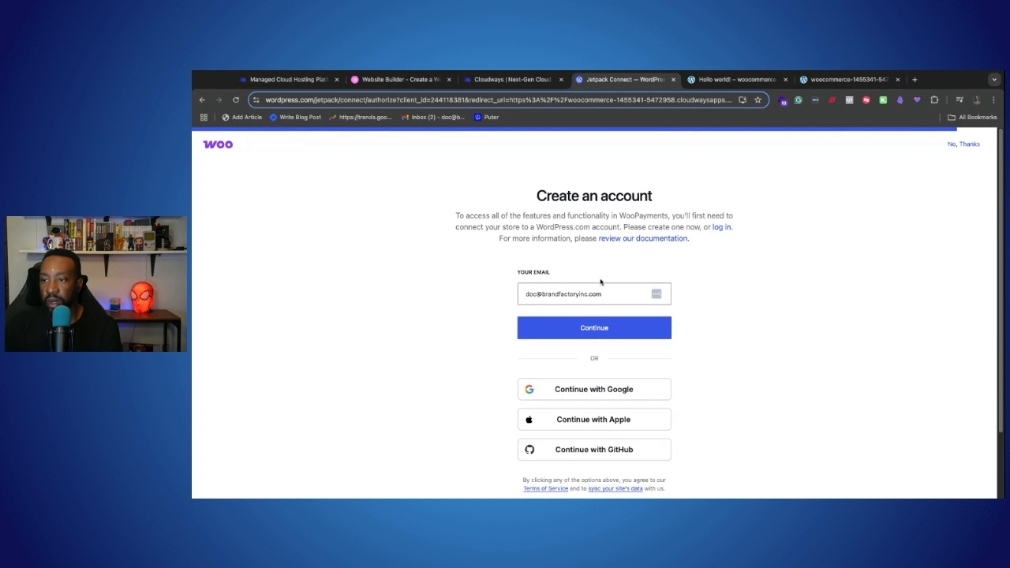
scroll(630, 287, down, 2)
scroll(630, 287, up, 2)
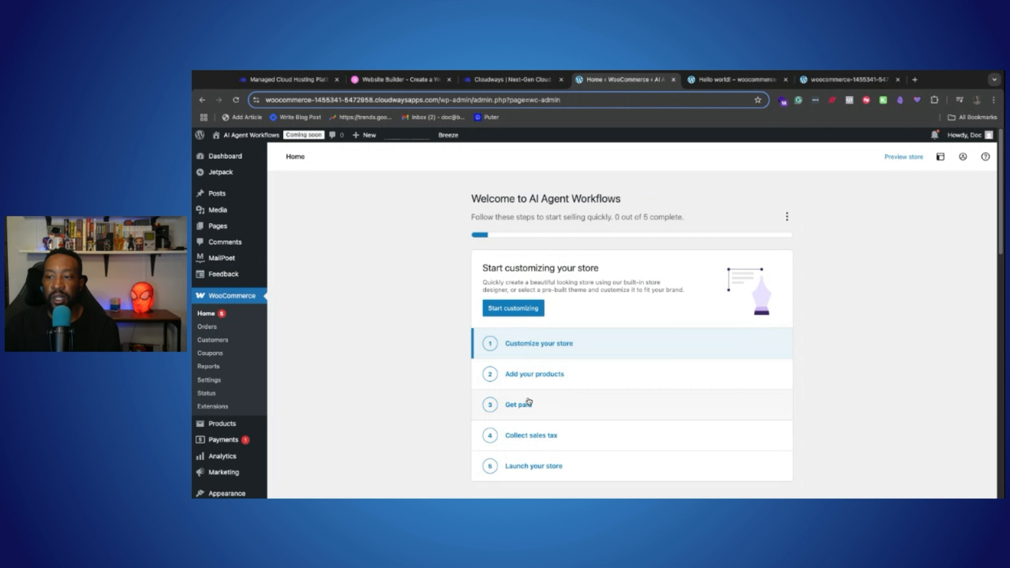
Step: Review the store's setup checklist and preview the storefront's shop and home pages
scroll(530, 402, down, 2)
scroll(527, 393, down, 2)
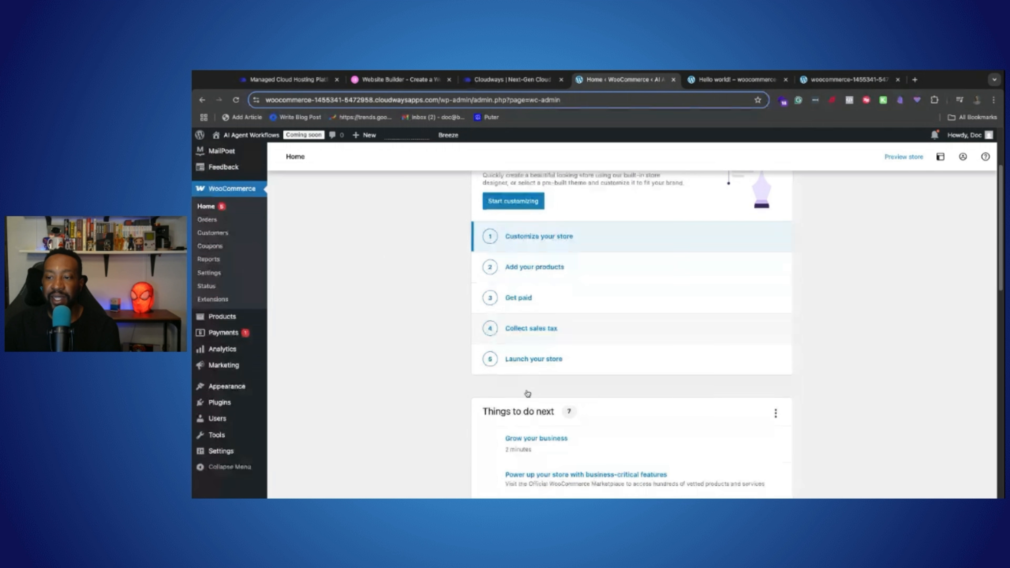
scroll(536, 360, up, 4)
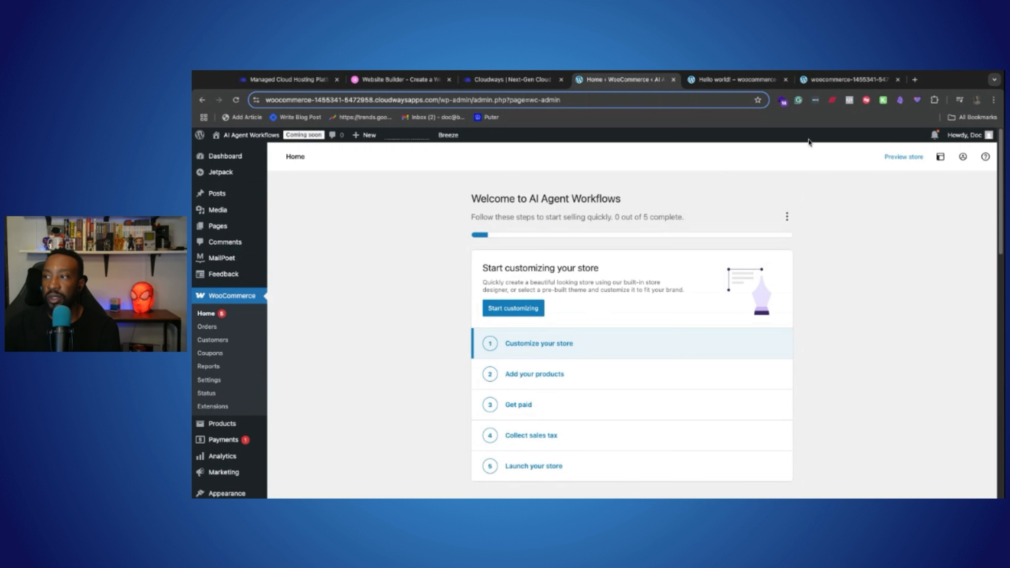
double_click(891, 159)
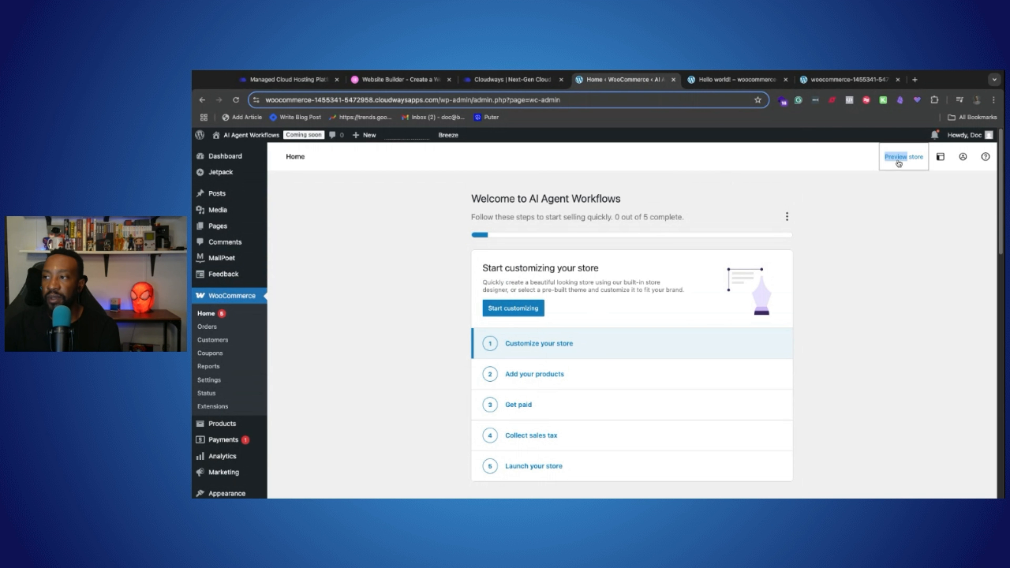
click(897, 159)
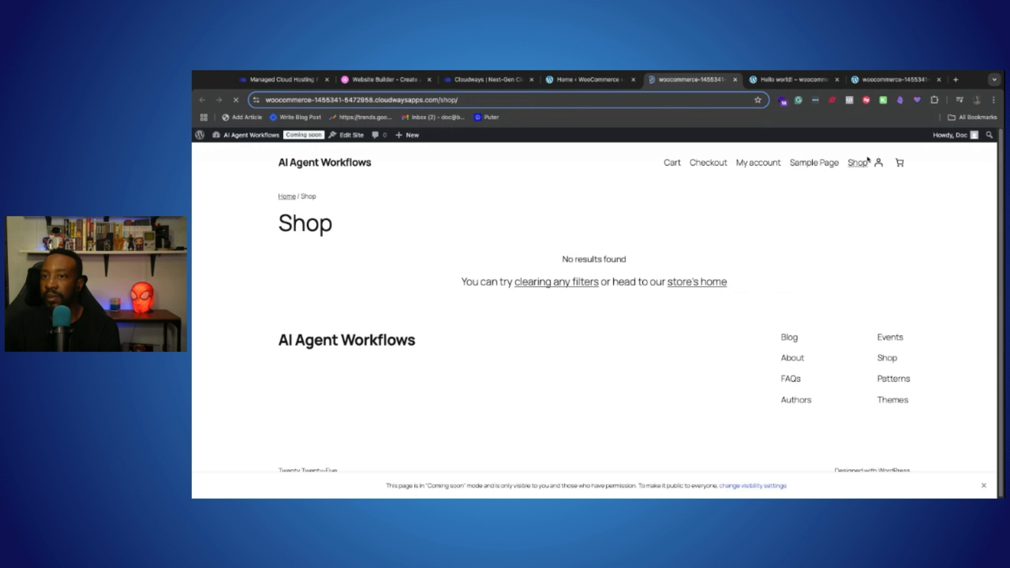
click(381, 344)
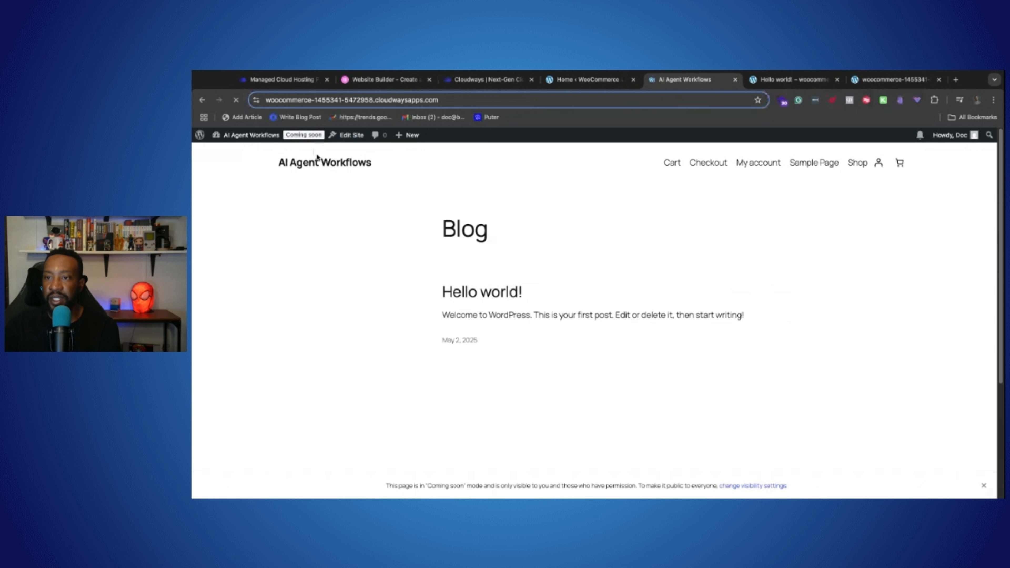
Step: Start the "Customize your store" task, close the storefront preview, and browse the professionally designed themes
click(620, 81)
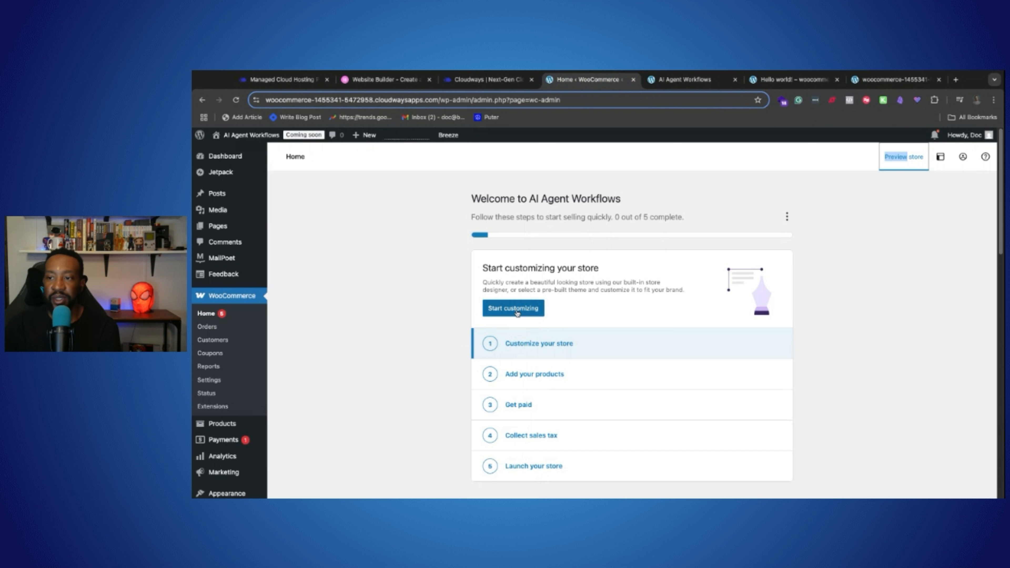
click(526, 339)
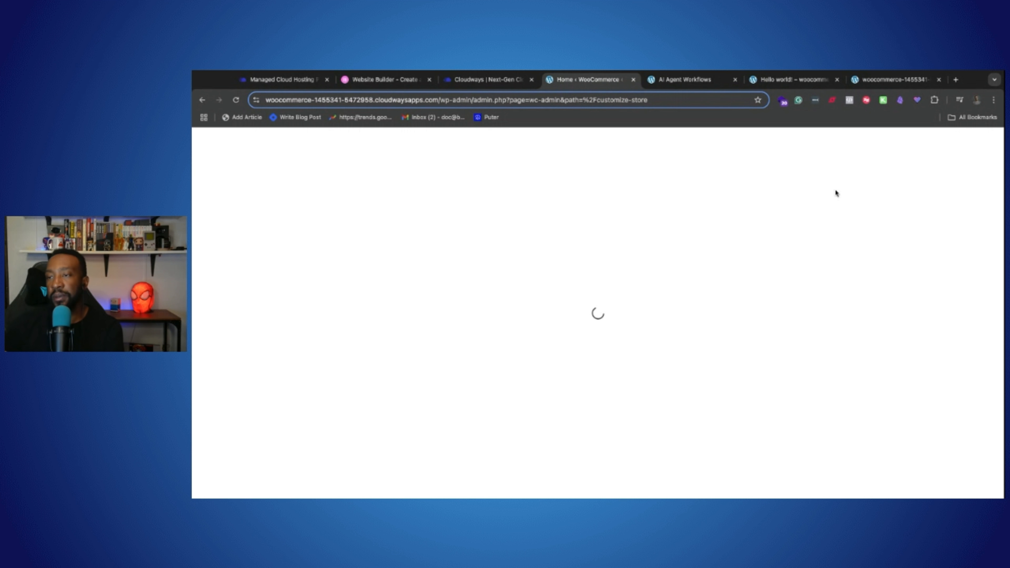
click(735, 80)
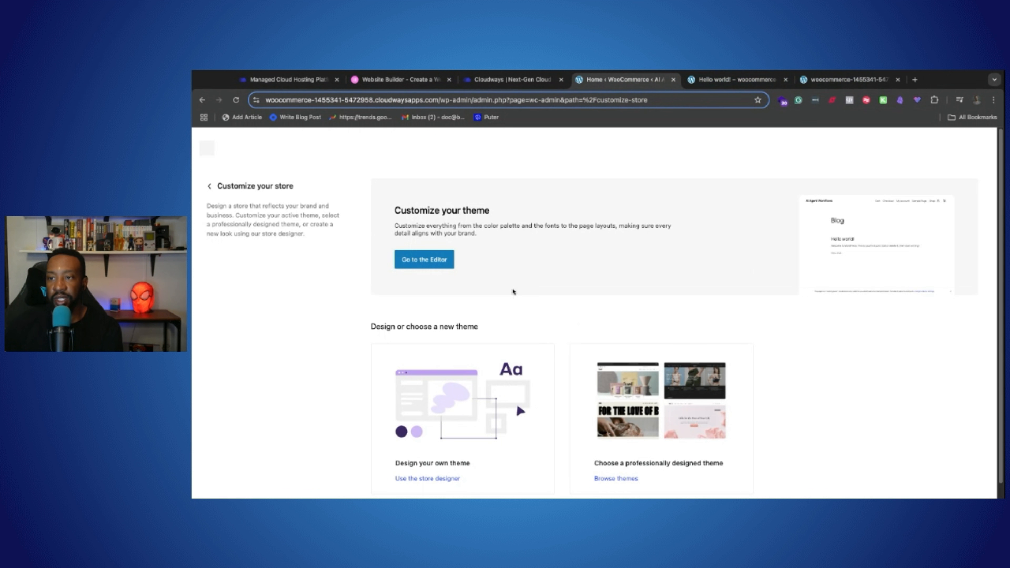
scroll(518, 337, down, 1)
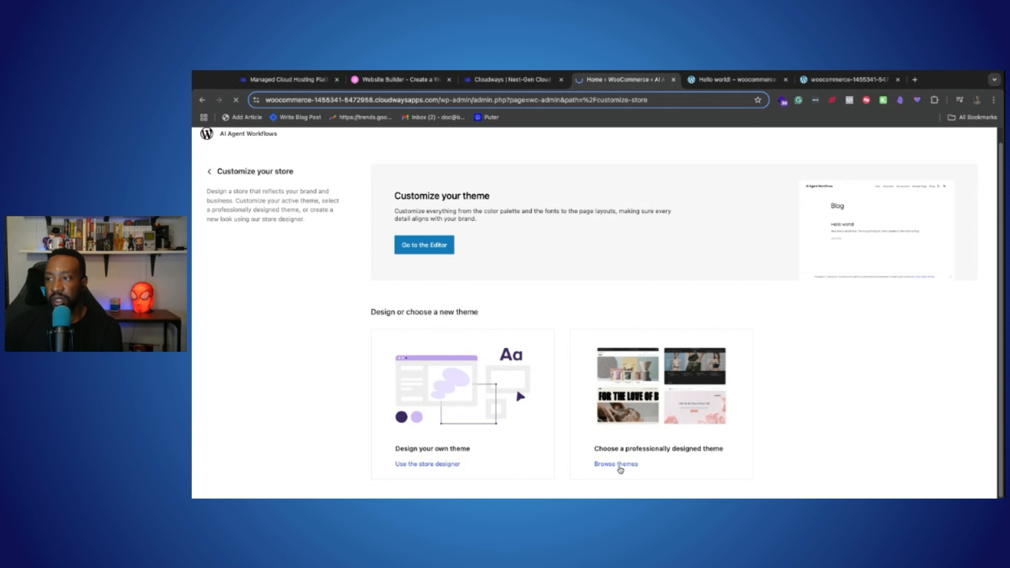
click(619, 466)
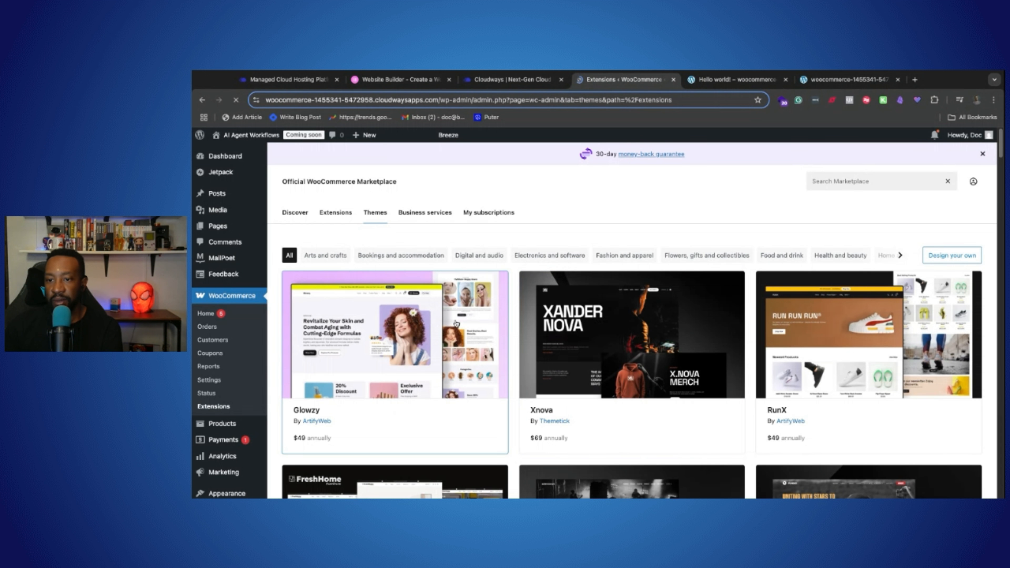
Step: Look through the marketplace themes, comparing their designs, vendors and pricing
scroll(885, 364, down, 5)
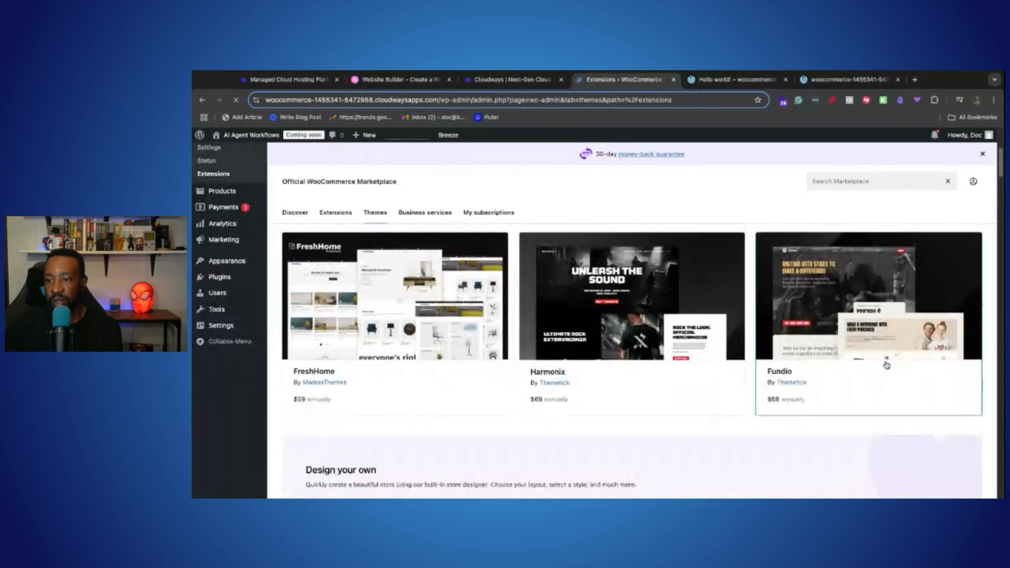
scroll(882, 361, up, 5)
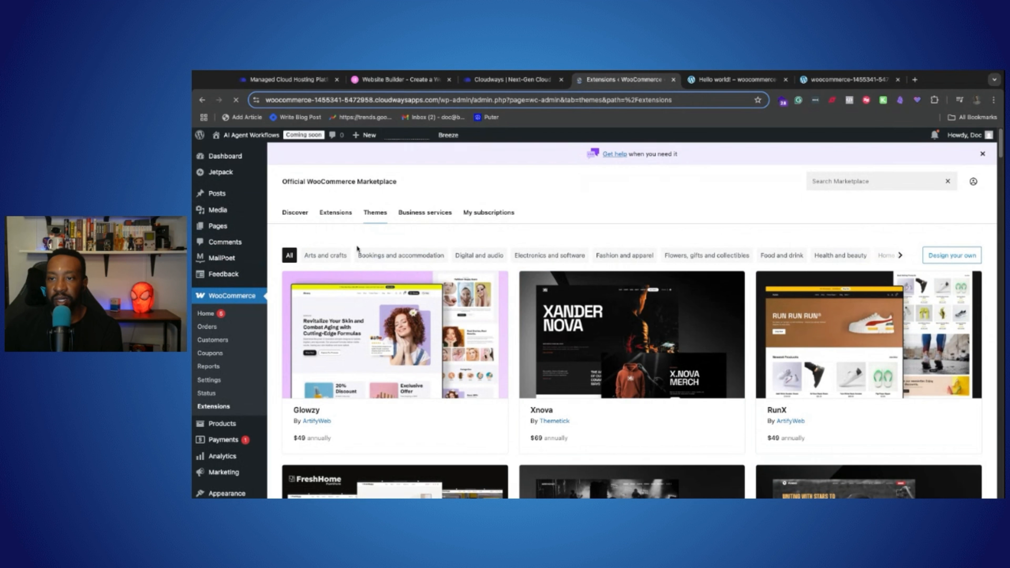
scroll(438, 278, down, 15)
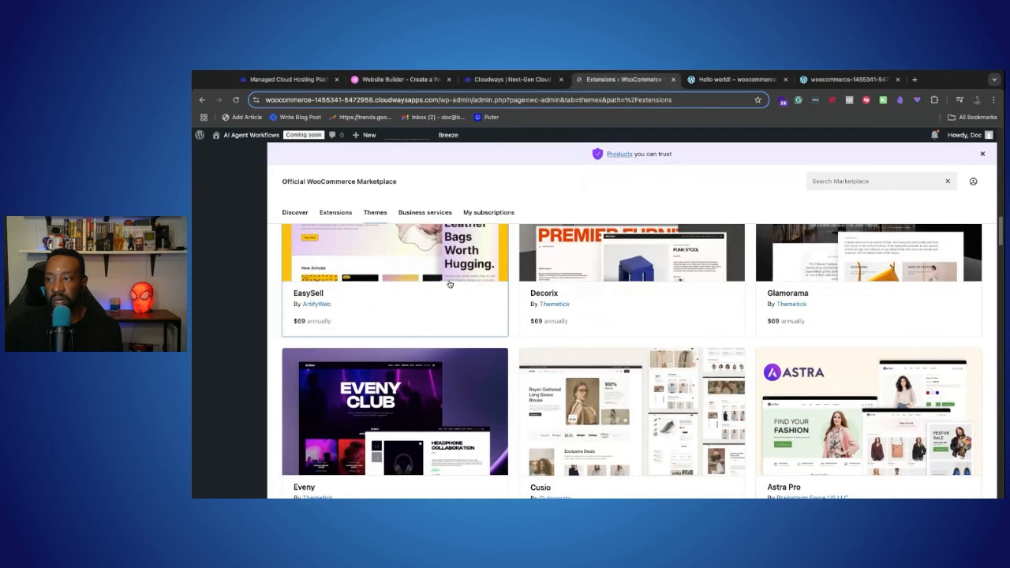
scroll(450, 284, down, 5)
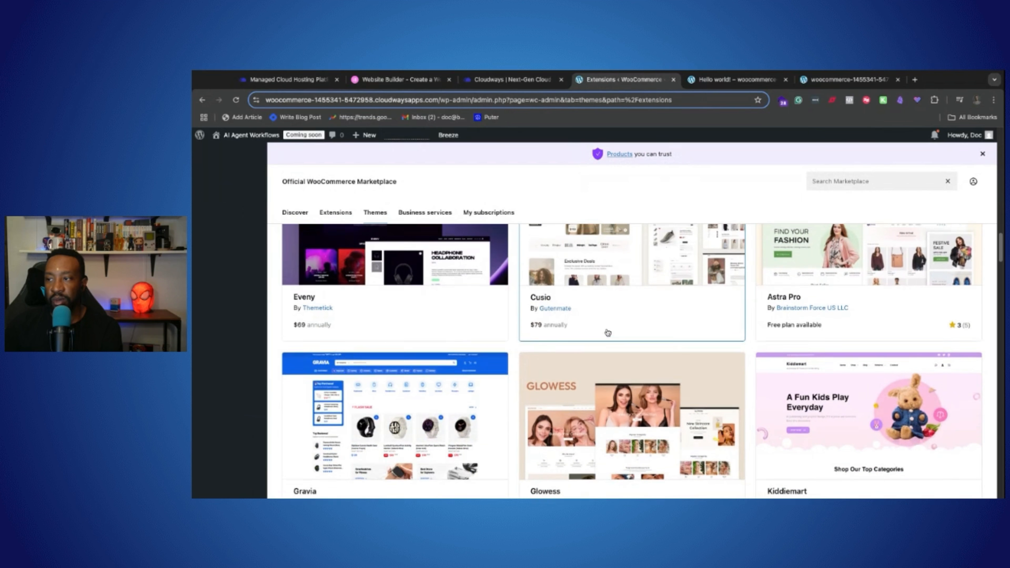
scroll(608, 333, up, 4)
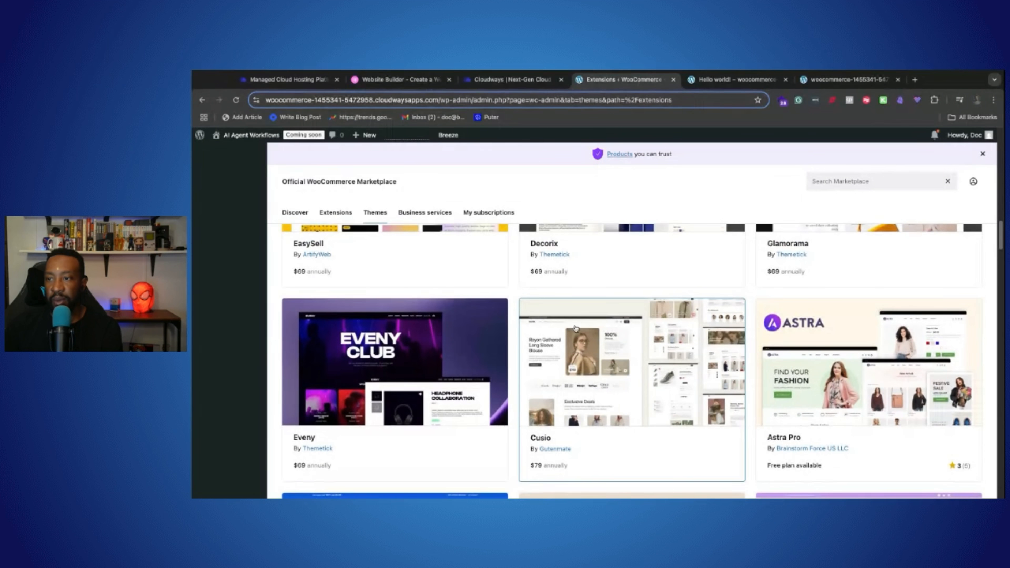
scroll(576, 329, up, 5)
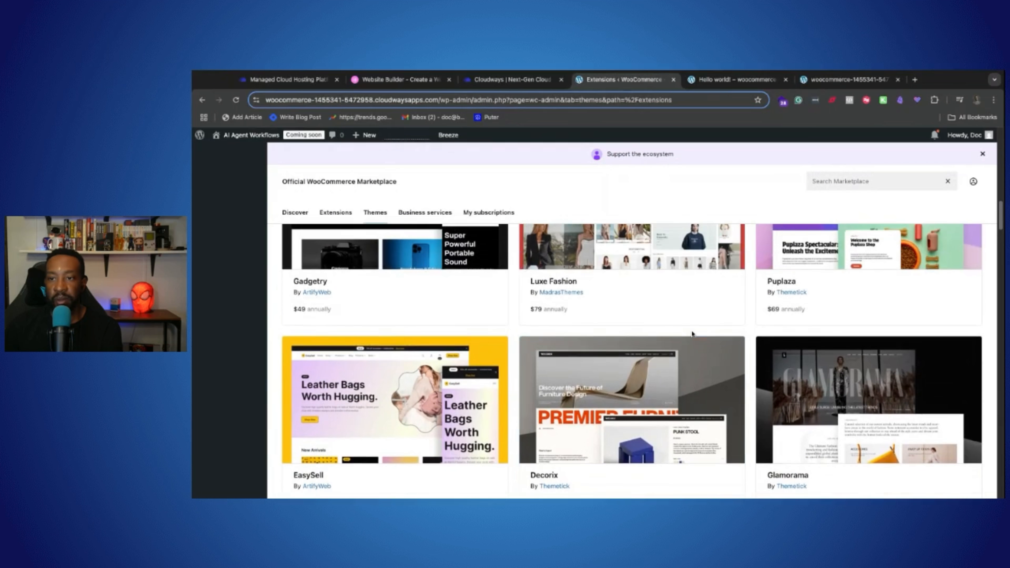
scroll(692, 333, down, 5)
scroll(693, 334, down, 3)
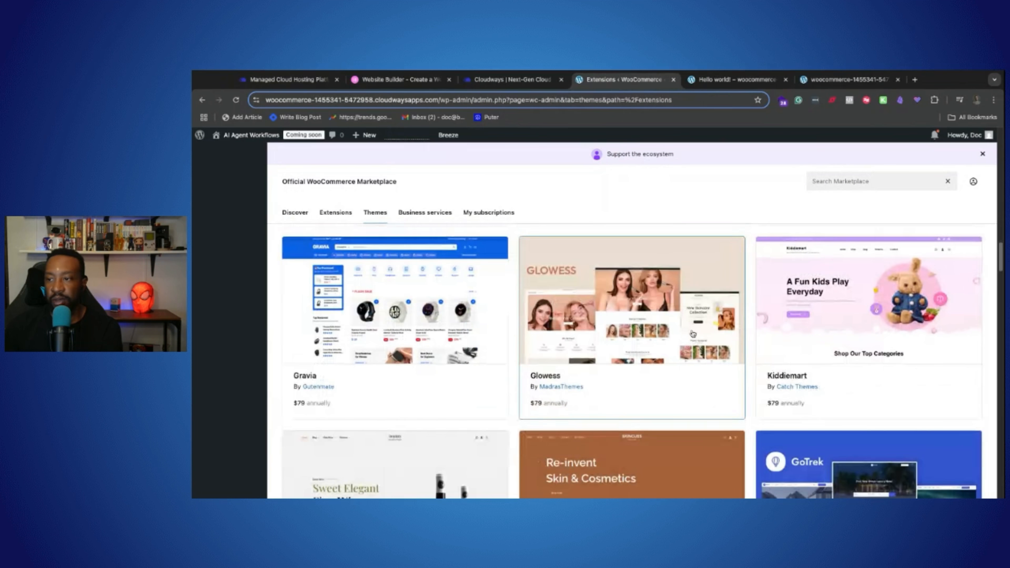
scroll(693, 334, up, 4)
scroll(800, 337, down, 1)
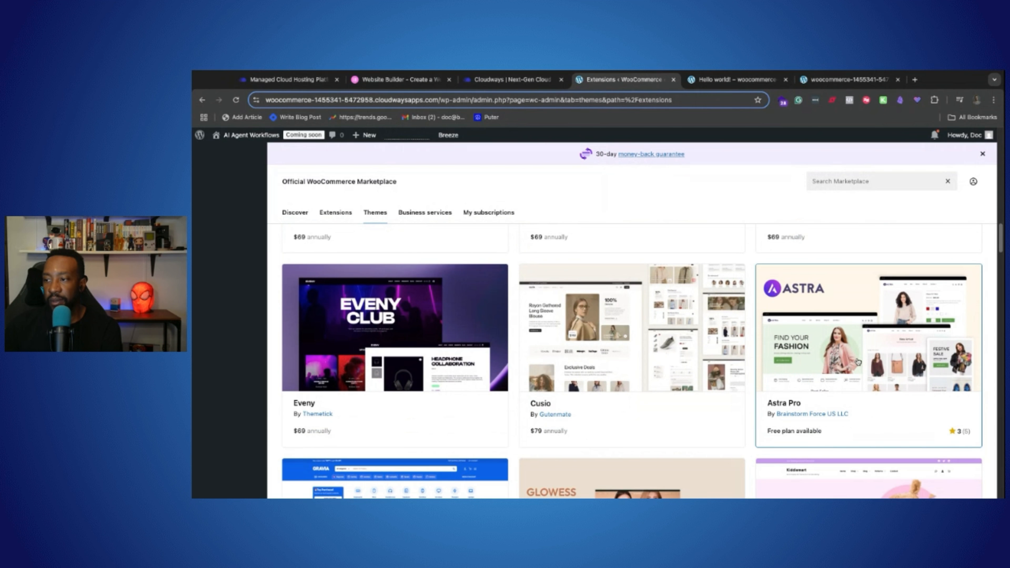
Step: Find the Pizzeria theme in the marketplace, view its product page, and return to the theme list
scroll(858, 362, down, 10)
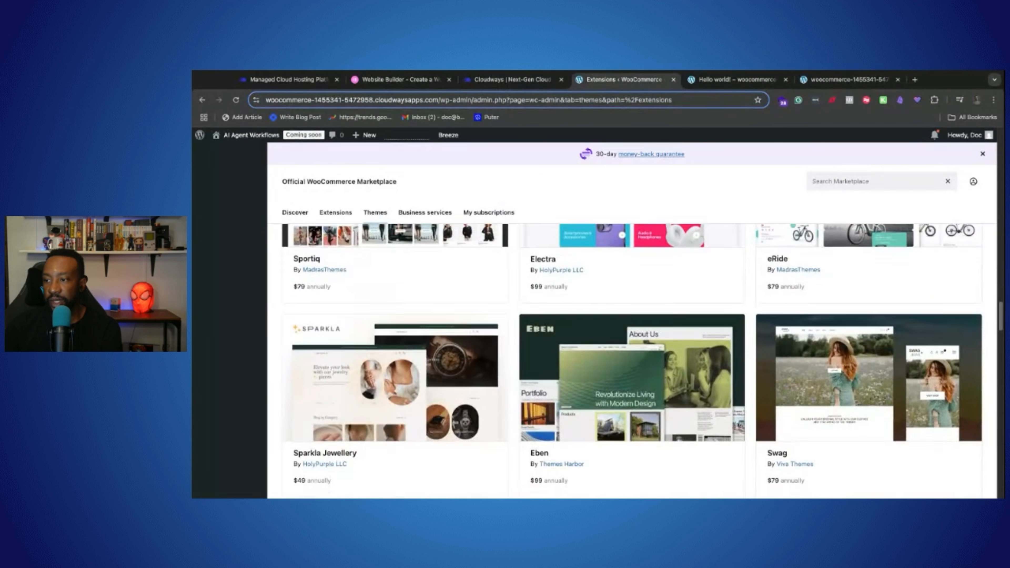
scroll(590, 272, down, 7)
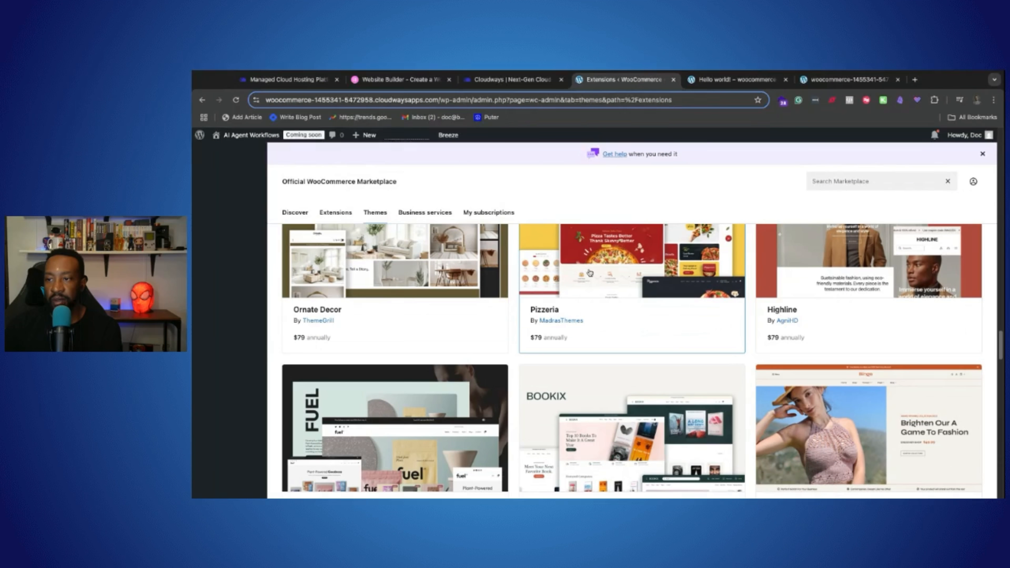
click(612, 277)
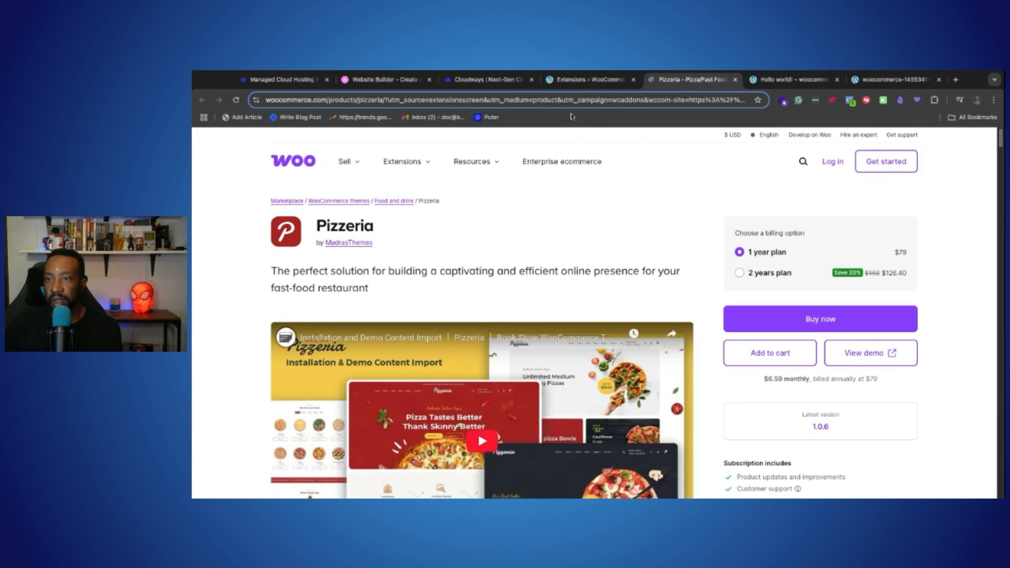
click(577, 87)
Step: Look over the theme list again and examine the rest of the theme categories
scroll(791, 350, down, 15)
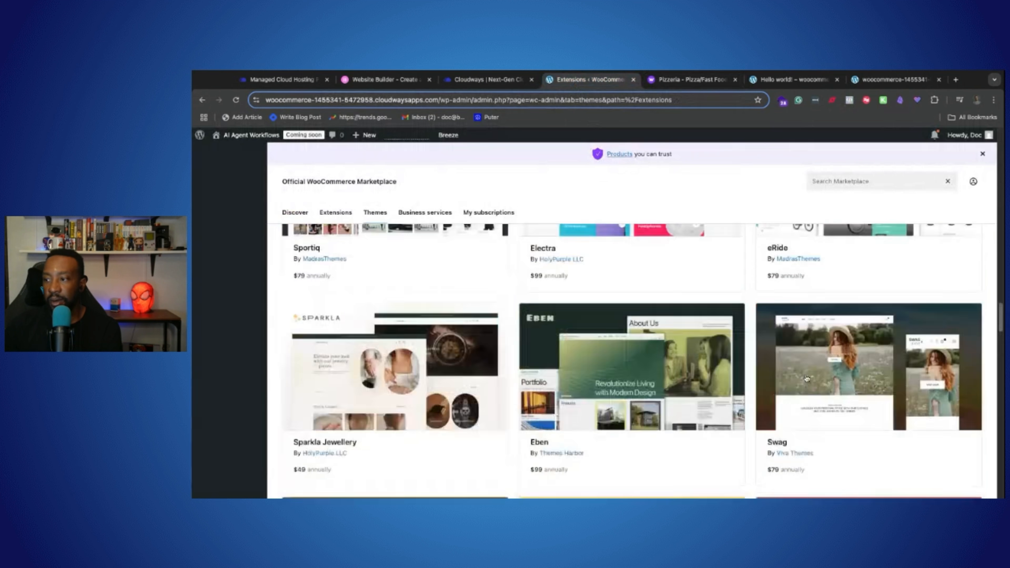
scroll(807, 370, down, 10)
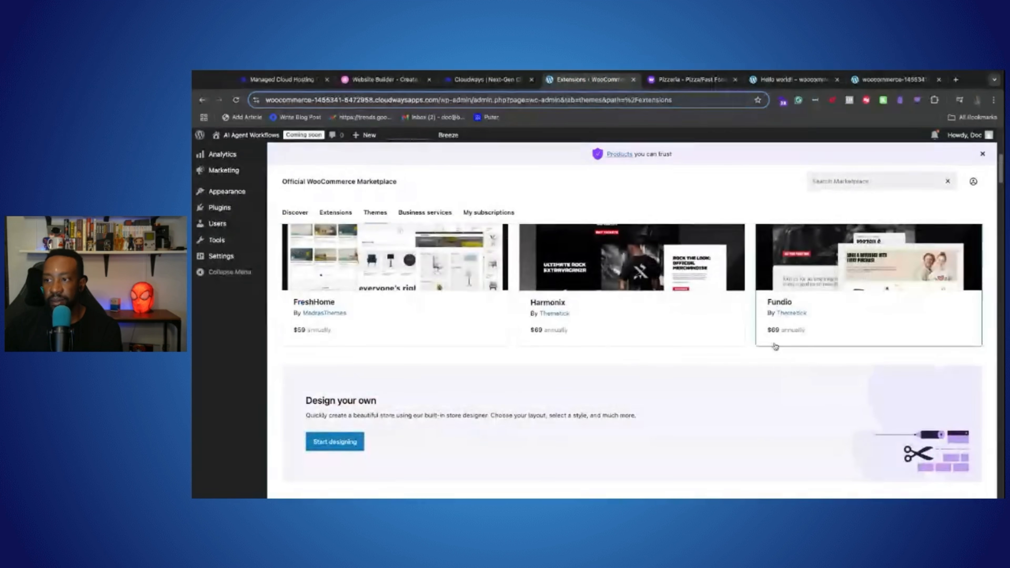
scroll(767, 321, up, 20)
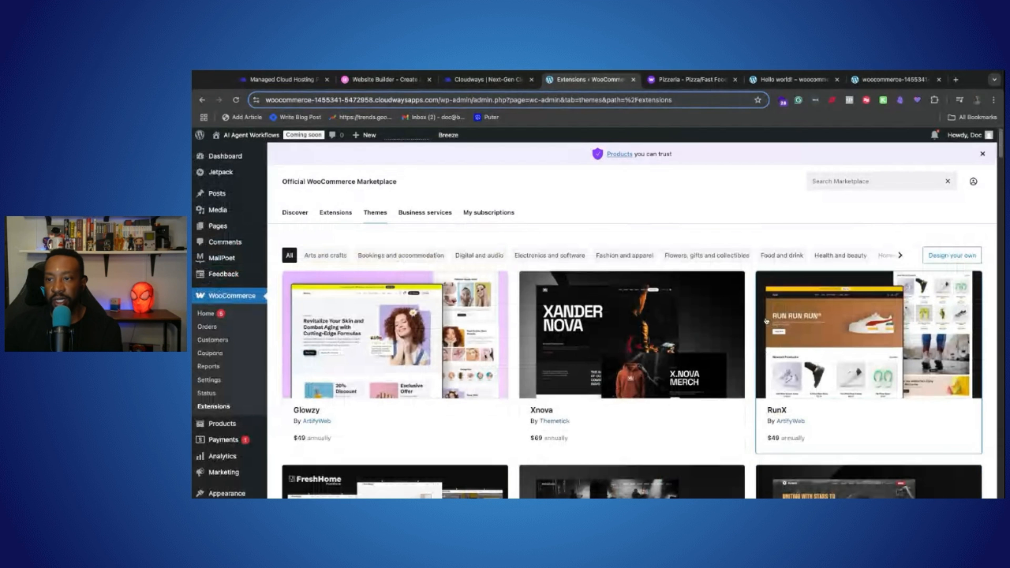
click(900, 256)
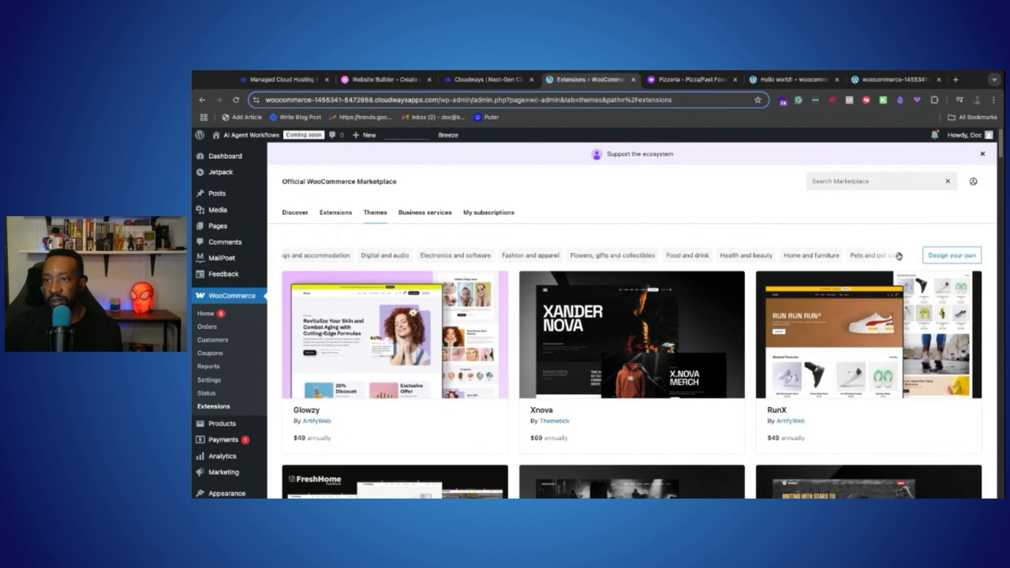
click(901, 256)
click(901, 256)
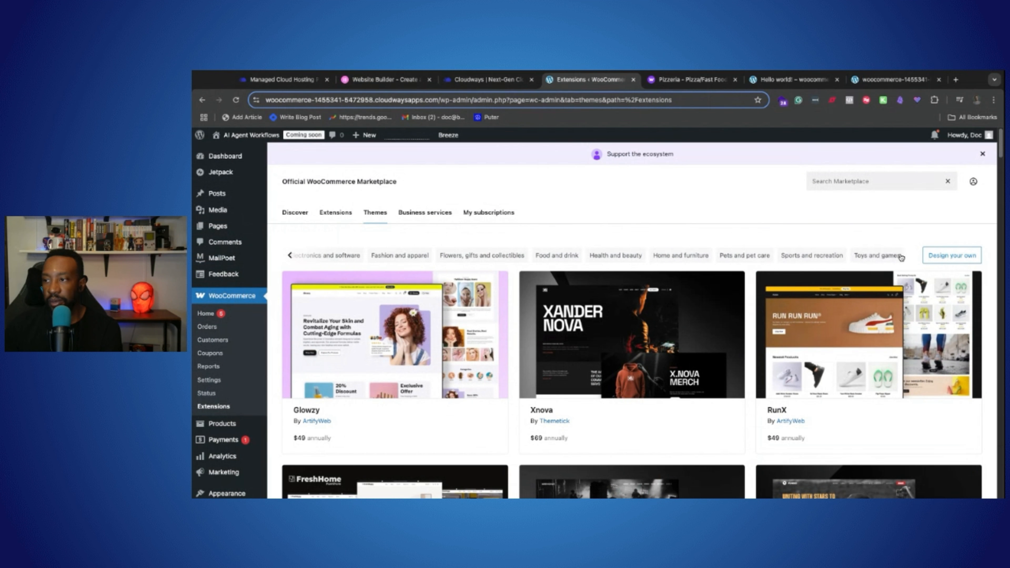
Step: Browse the marketplace theme list, comparing the designs, vendors and pricing of the available themes
scroll(863, 383, down, 1)
scroll(864, 383, down, 10)
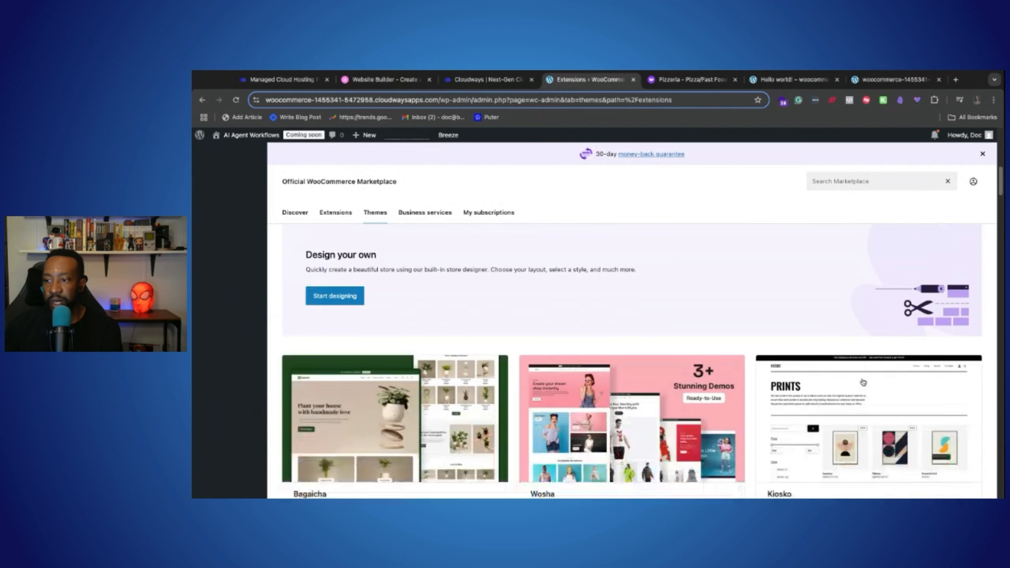
scroll(832, 377, up, 3)
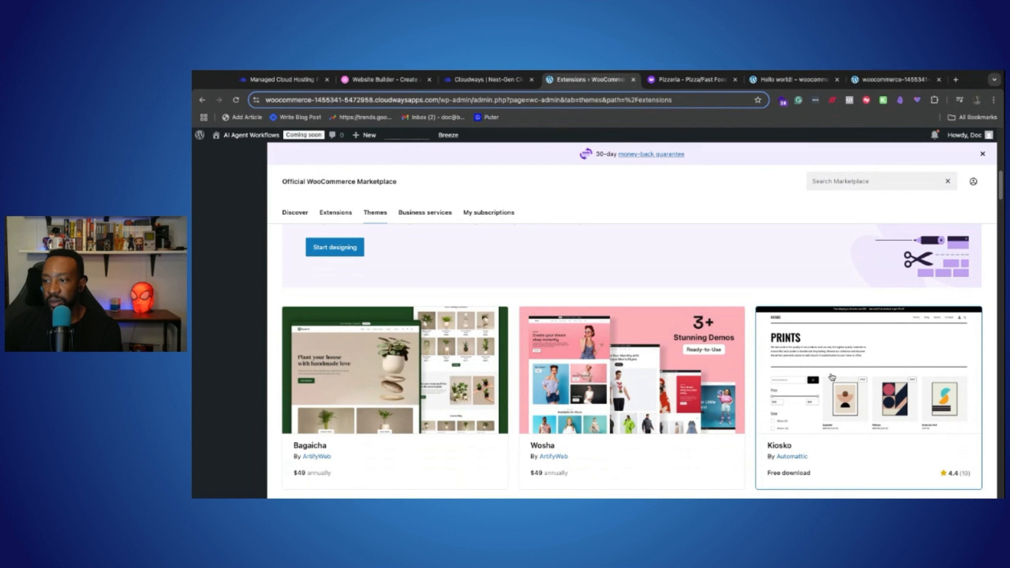
scroll(832, 378, down, 2)
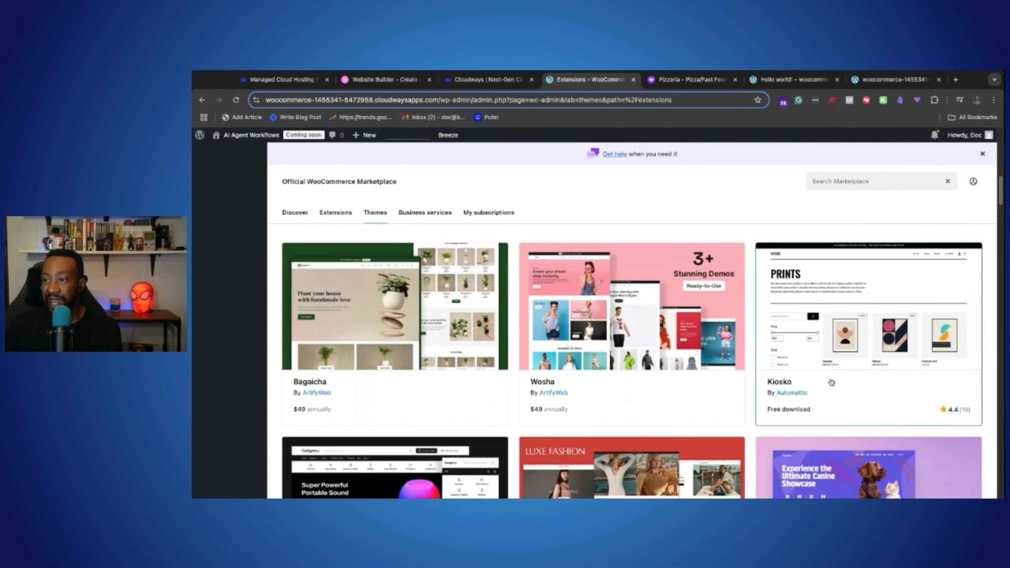
scroll(832, 382, down, 7)
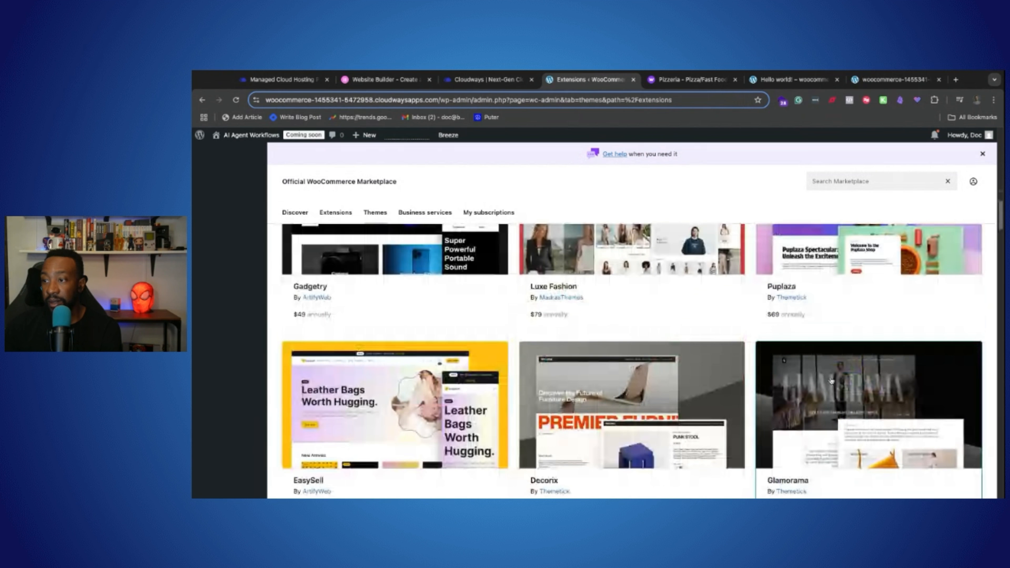
scroll(832, 381, up, 2)
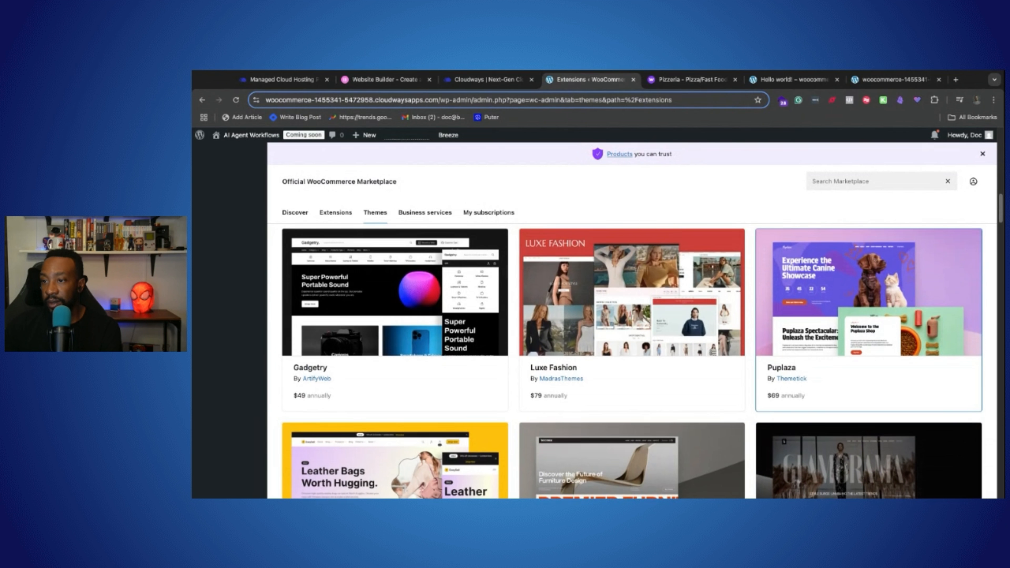
scroll(832, 382, down, 4)
scroll(832, 382, up, 12)
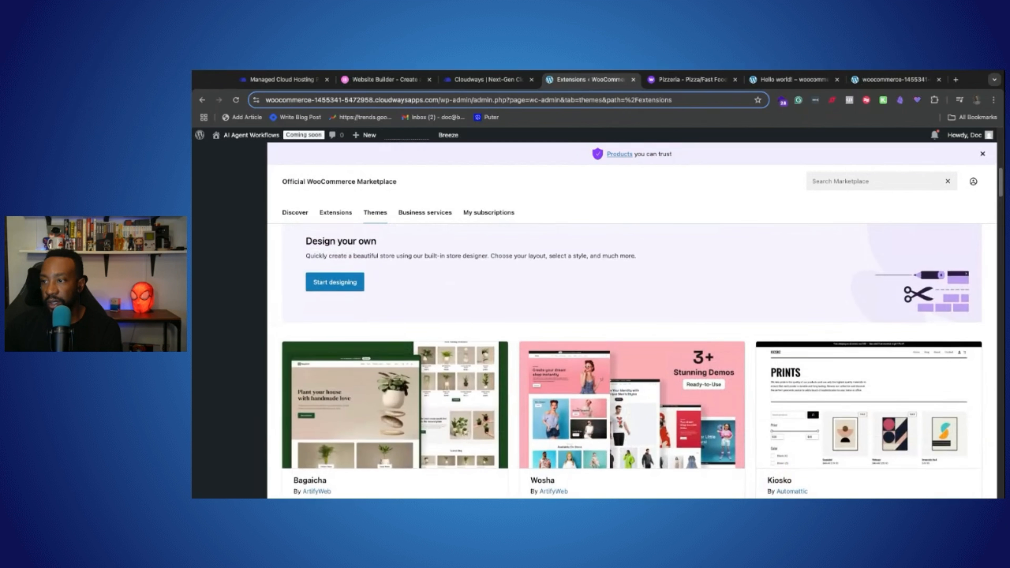
Step: Open the product pages of the Kiosko, Puplaza and Astra Pro themes in separate tabs
scroll(814, 365, down, 1)
ctrl+click(814, 365)
scroll(814, 366, down, 7)
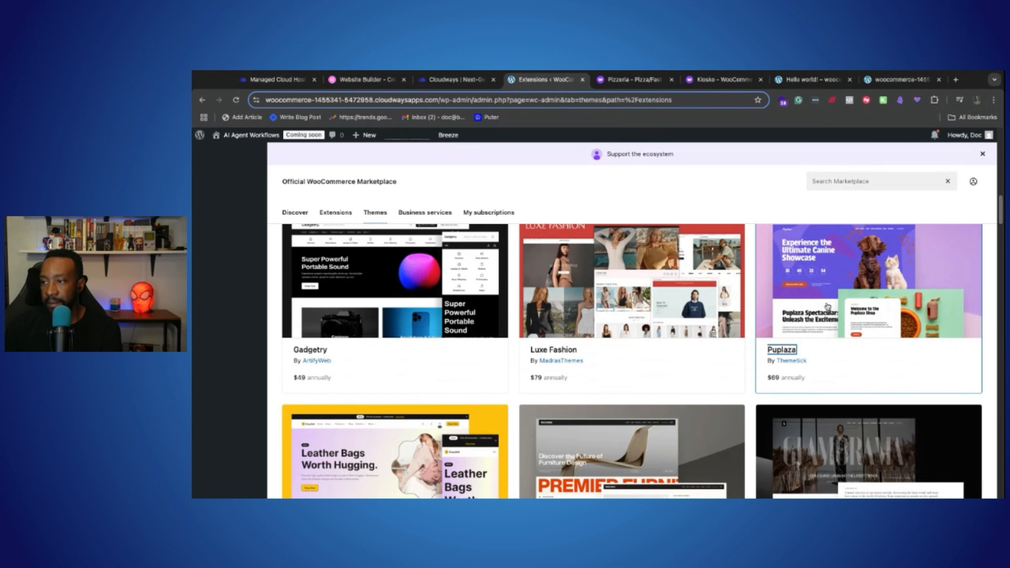
ctrl+click(827, 306)
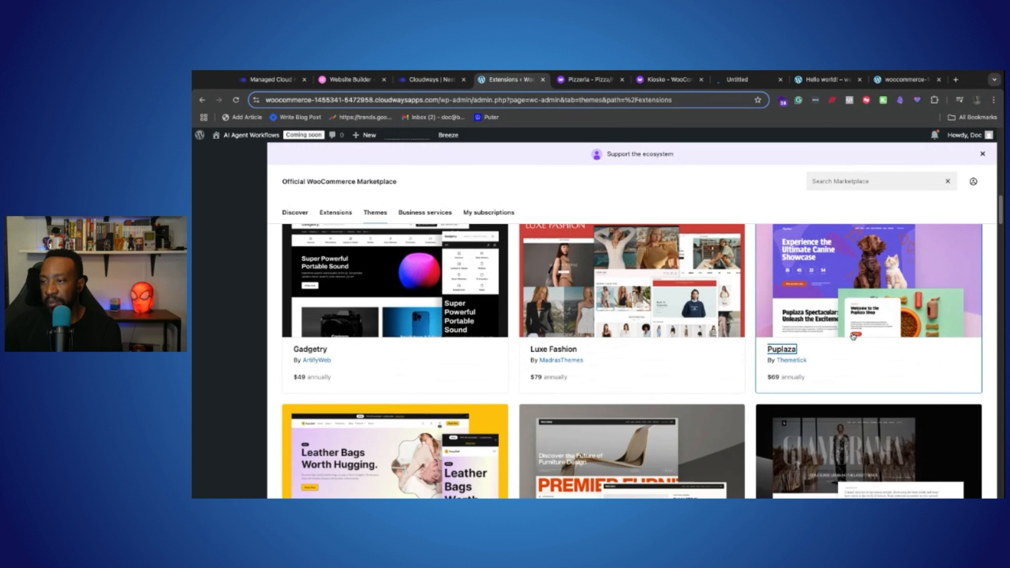
scroll(854, 336, down, 7)
ctrl+click(784, 458)
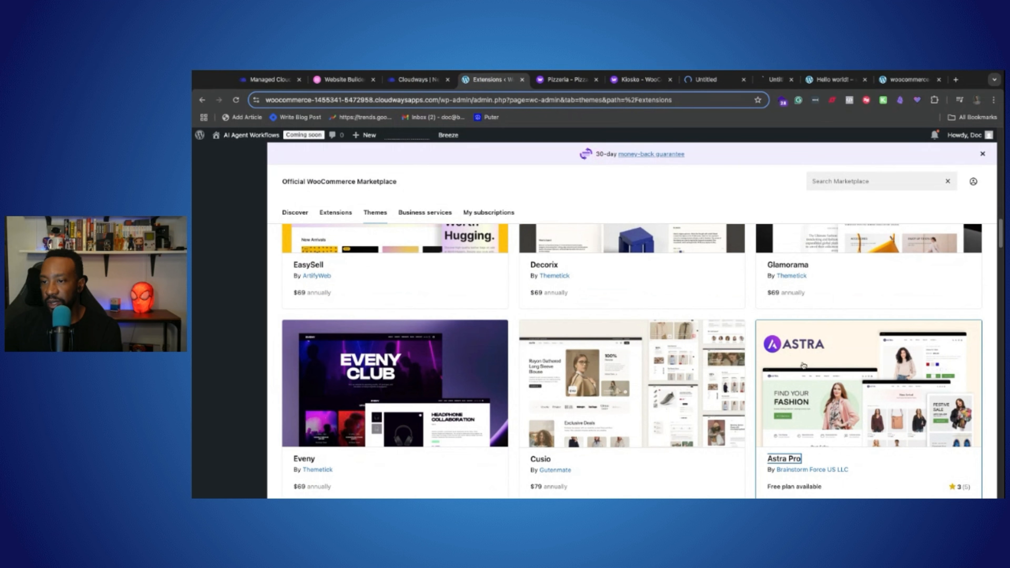
Step: Look through the remaining themes and review the Kiosko product page
scroll(806, 368, down, 10)
scroll(806, 368, up, 12)
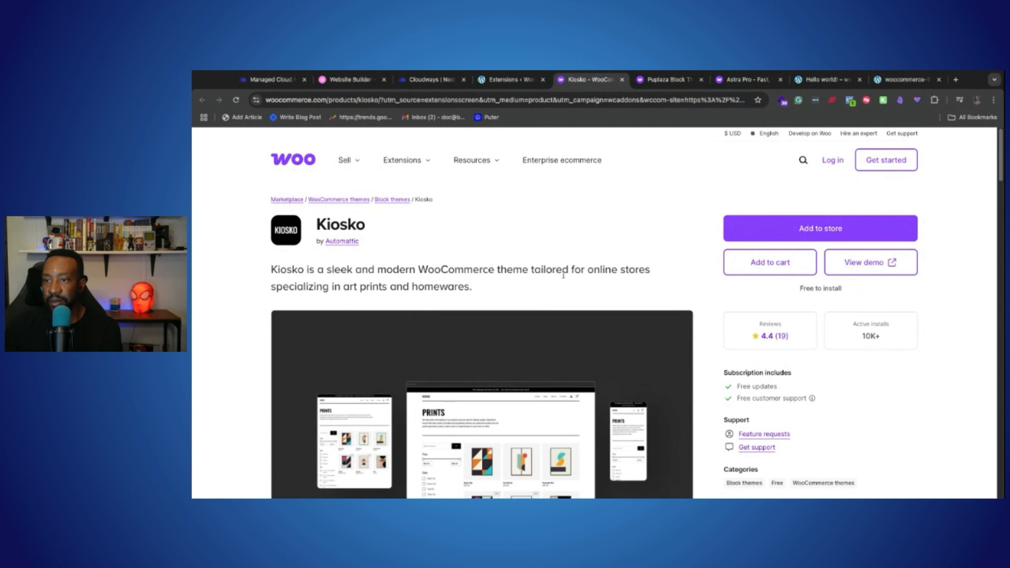
scroll(563, 275, down, 3)
scroll(564, 276, down, 10)
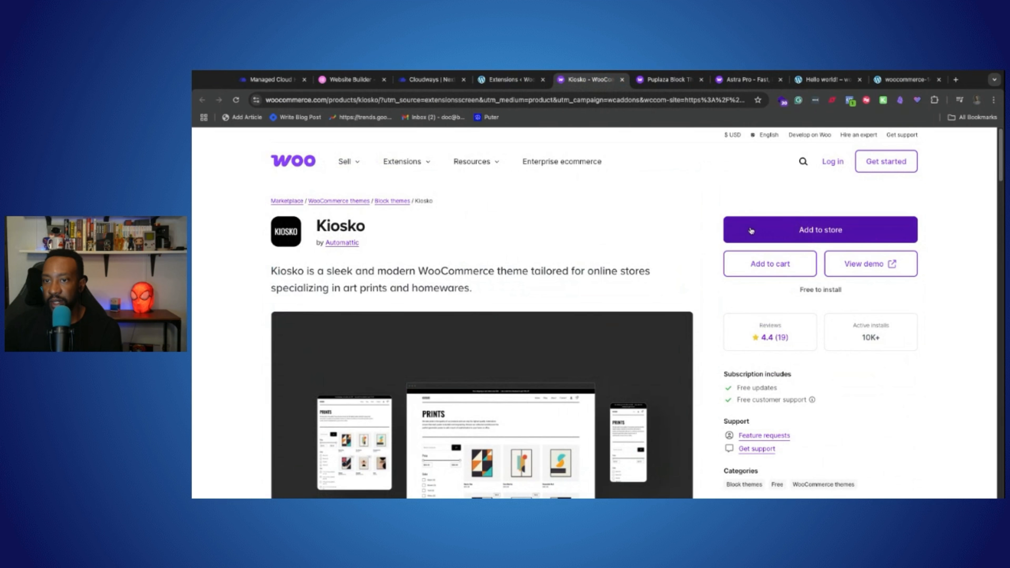
Step: Add Kiosko to the store and authorize the existing WordPress.com account to sign in to WooCommerce.com
click(751, 231)
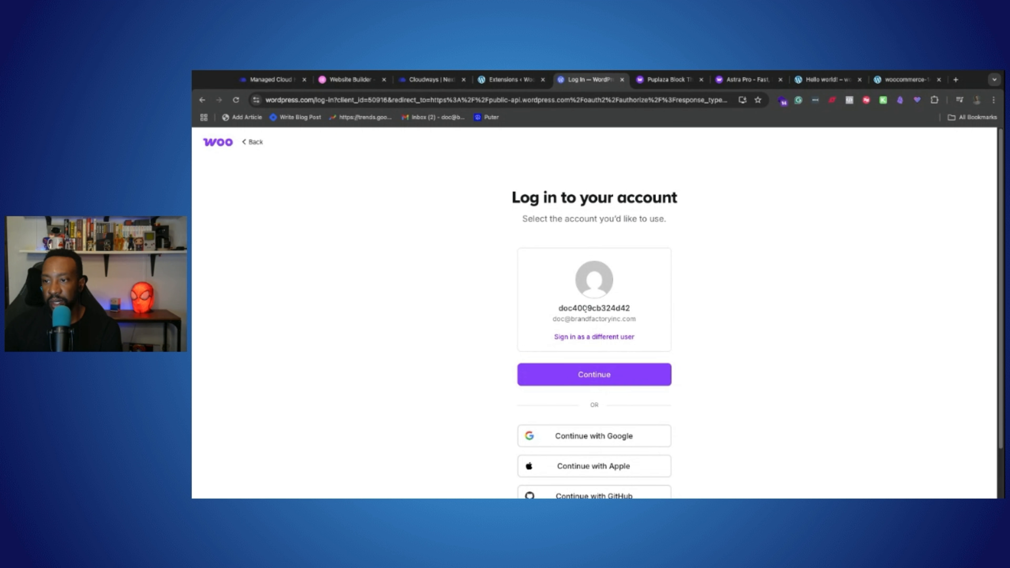
click(613, 379)
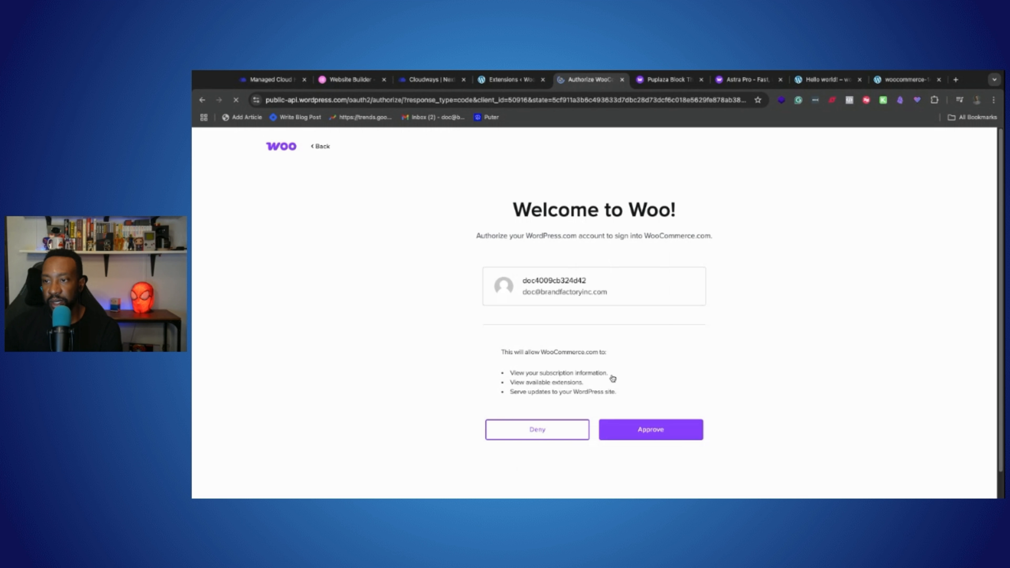
click(634, 429)
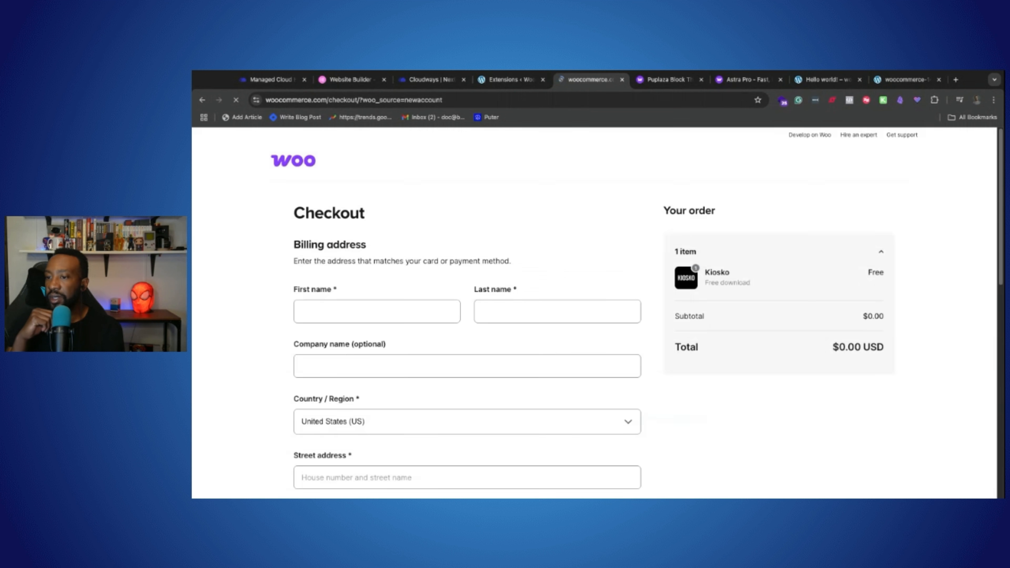
Step: Look over the checkout form and fill in the billing name, company and address with the saved autofill details
scroll(456, 278, down, 5)
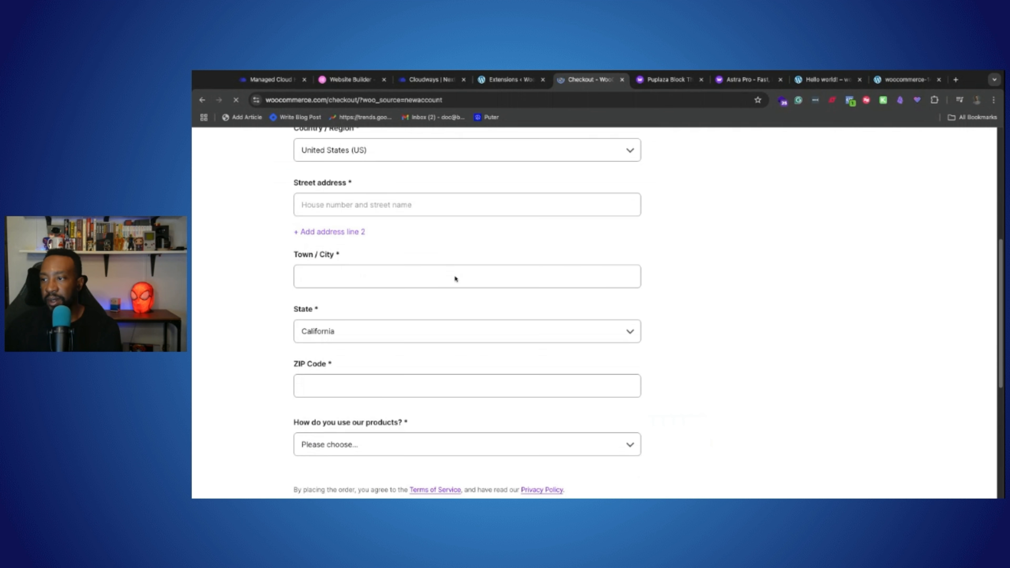
scroll(456, 278, down, 5)
scroll(456, 279, up, 10)
click(374, 314)
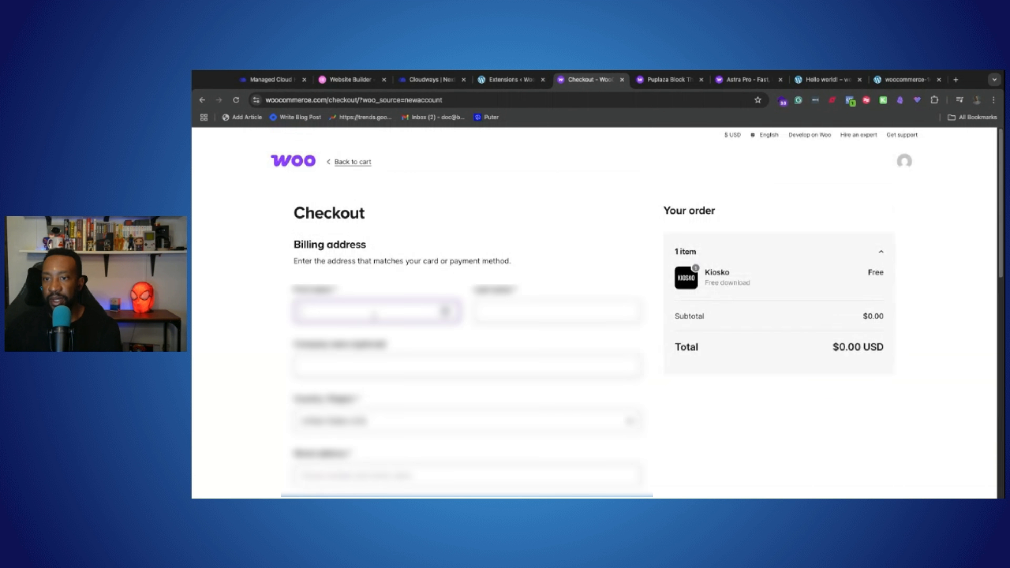
click(340, 351)
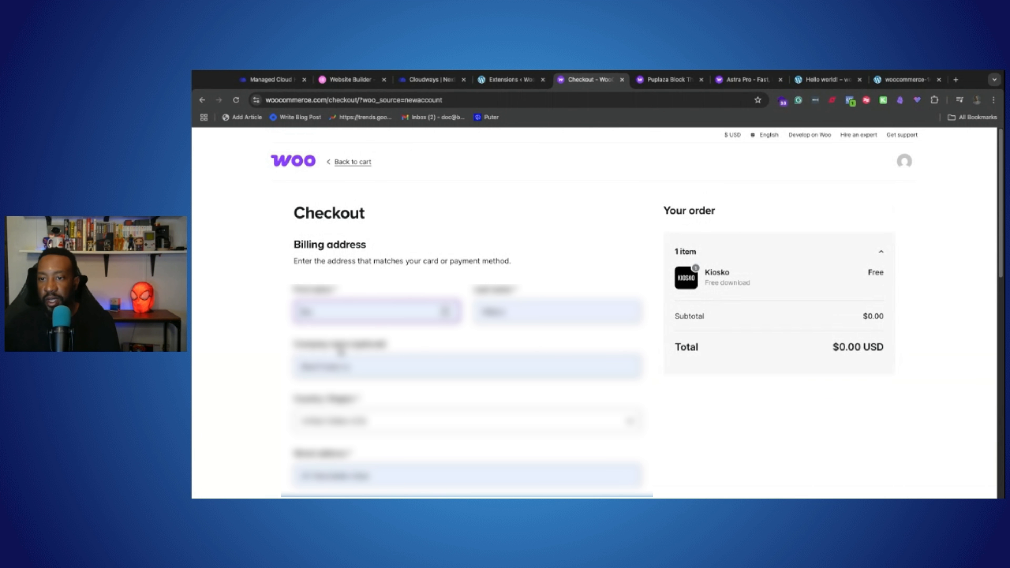
scroll(340, 351, down, 10)
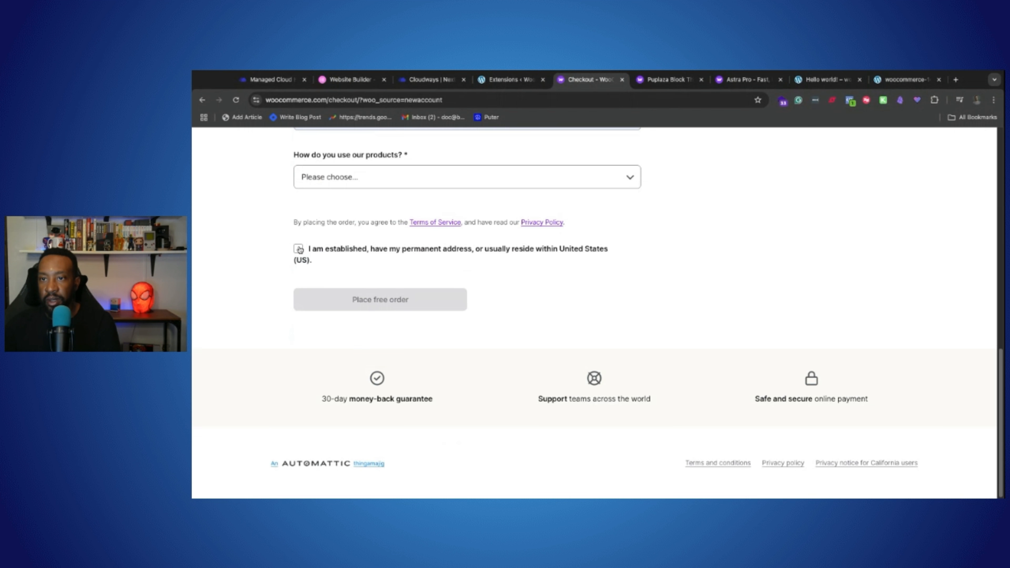
Step: Confirm residence in the United States, choose Store Owner as the product use, and place the free order
click(299, 249)
click(321, 222)
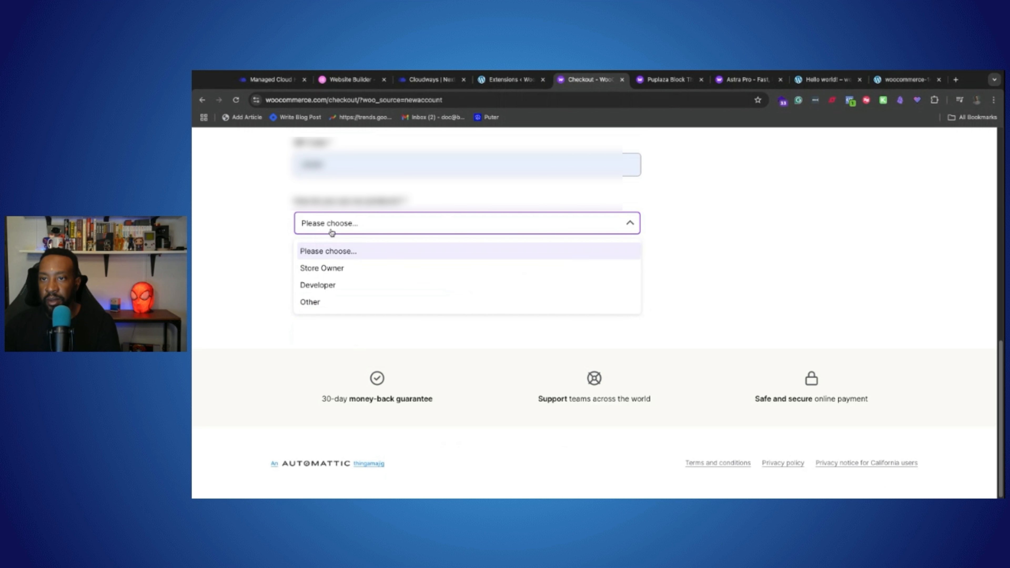
click(365, 267)
click(382, 294)
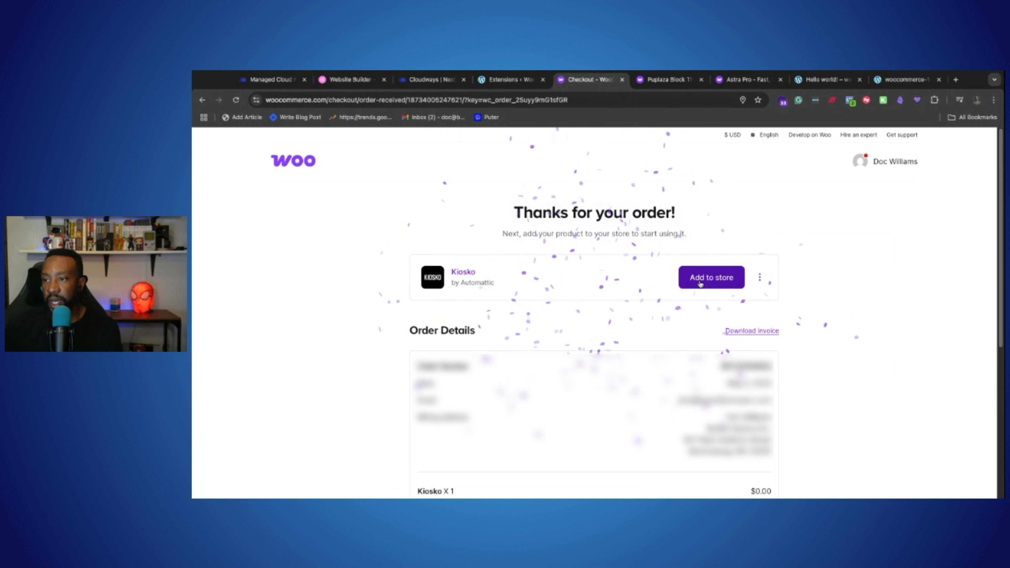
Step: Add the ordered Kiosko theme to the store, connecting it through the base URL copied from the Hello world! page
click(734, 291)
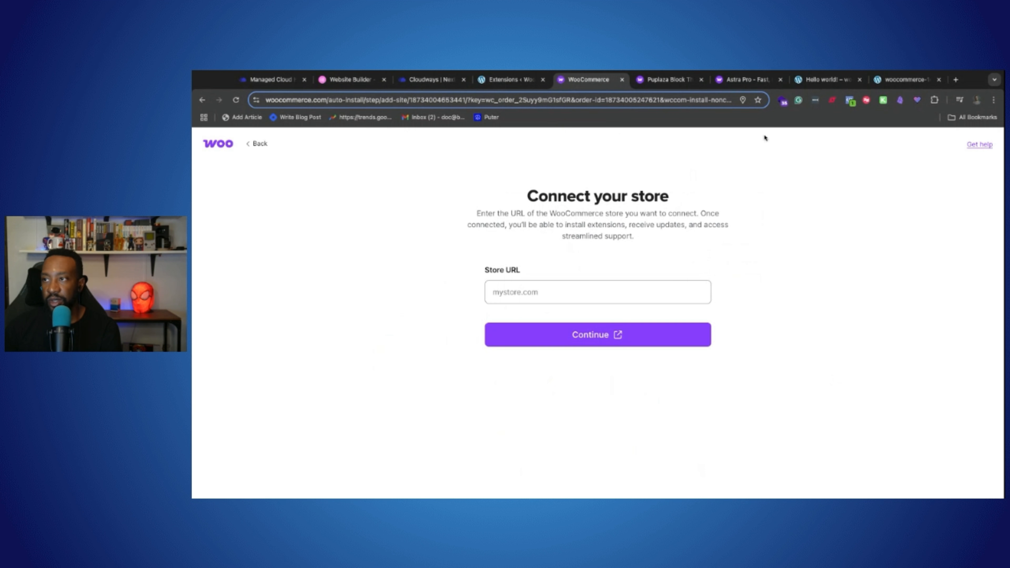
click(824, 79)
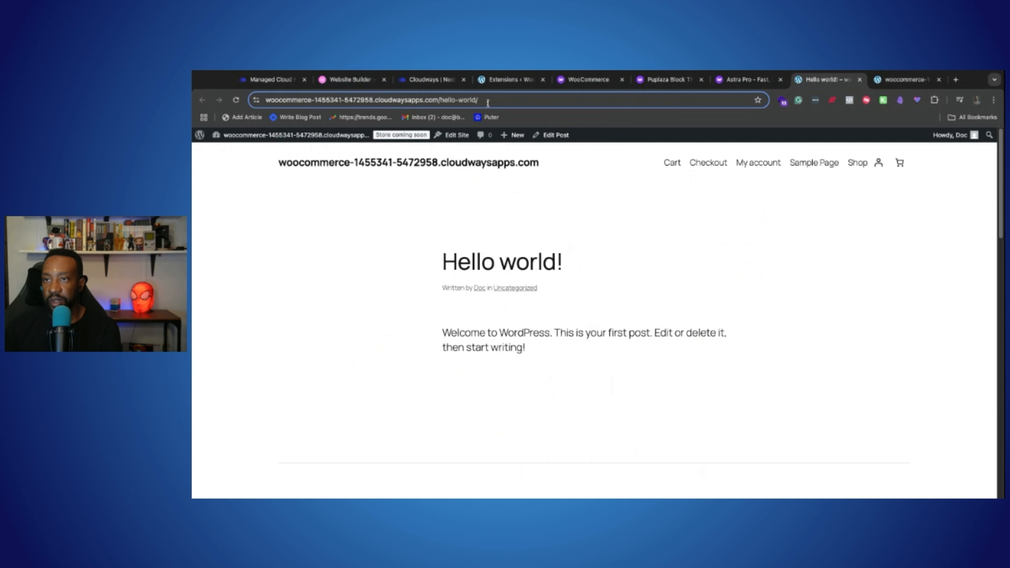
drag(436, 102, 294, 102)
key(ctrl+c)
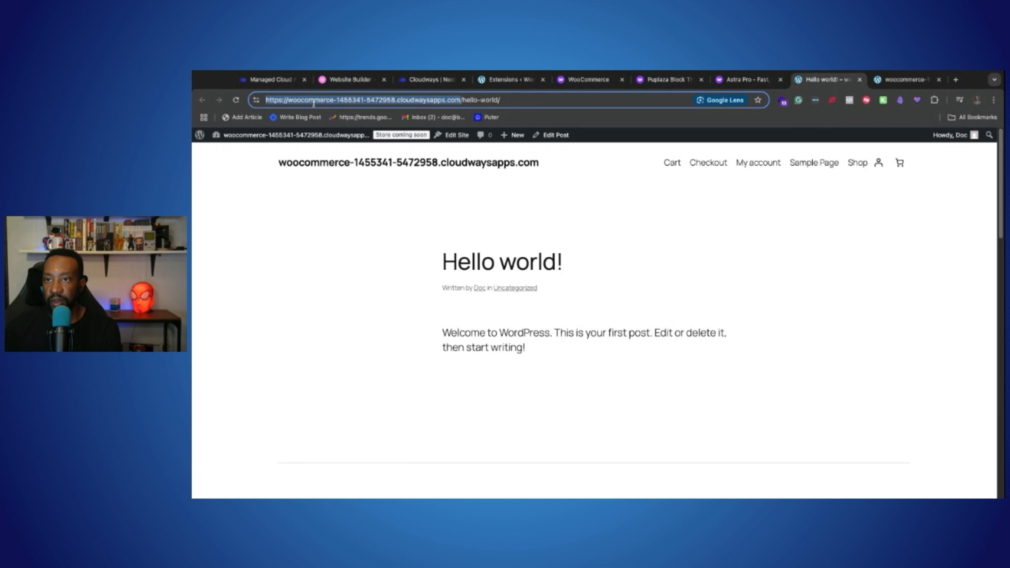
click(589, 79)
click(578, 293)
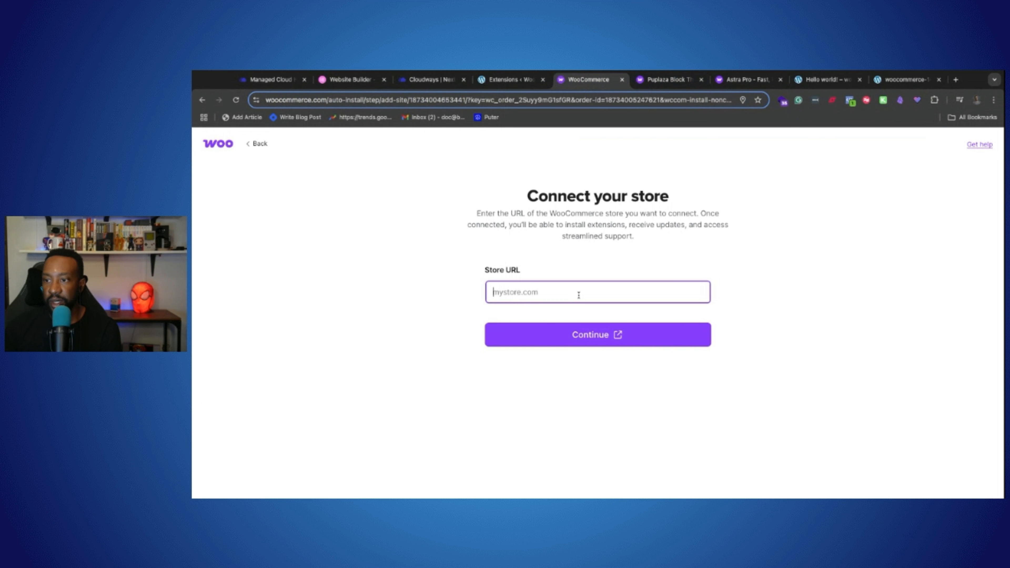
key(ctrl+v)
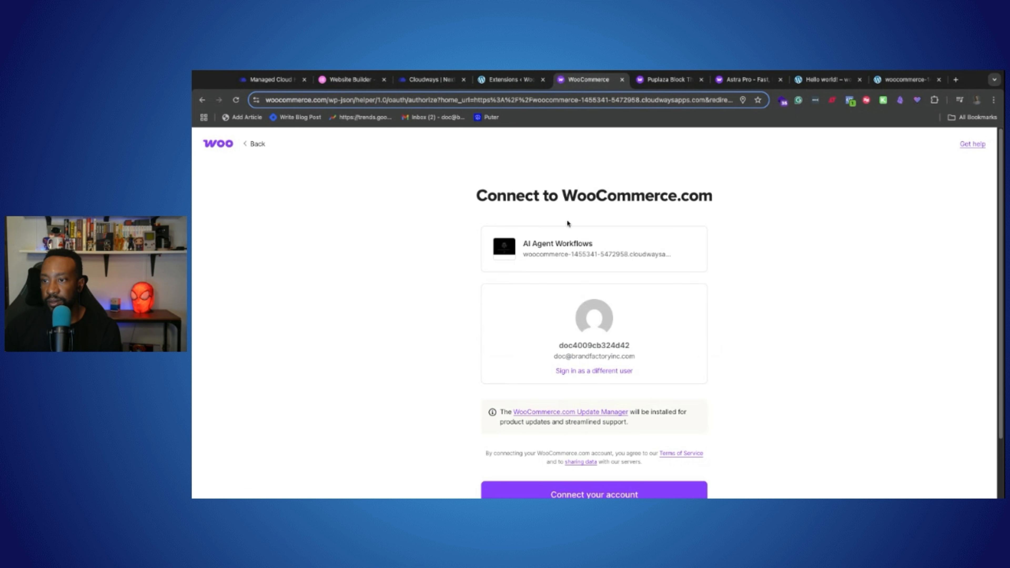
scroll(557, 231, down, 2)
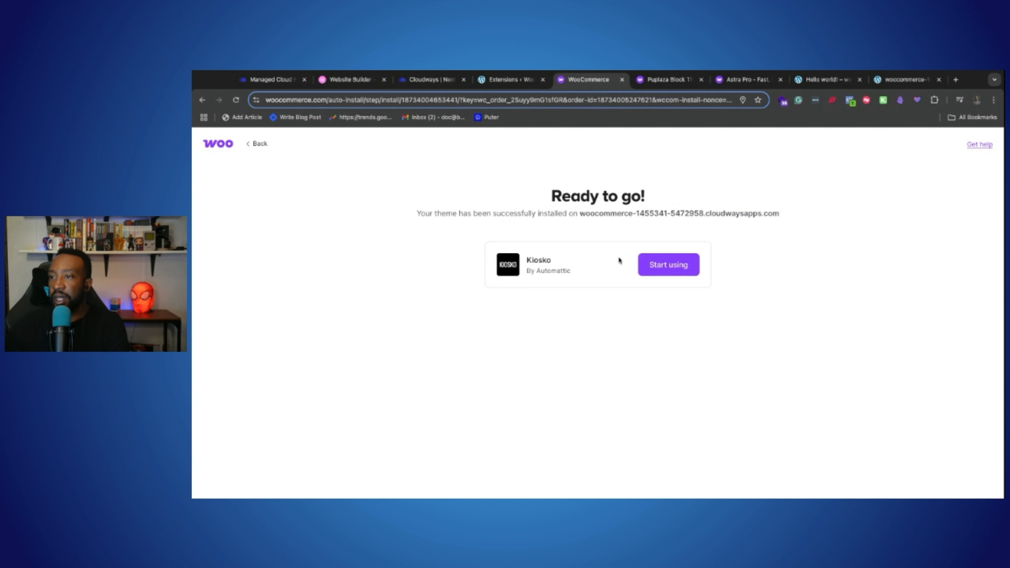
Step: Start using the installed Kiosko theme and open the store's Shop page in a new tab
click(661, 272)
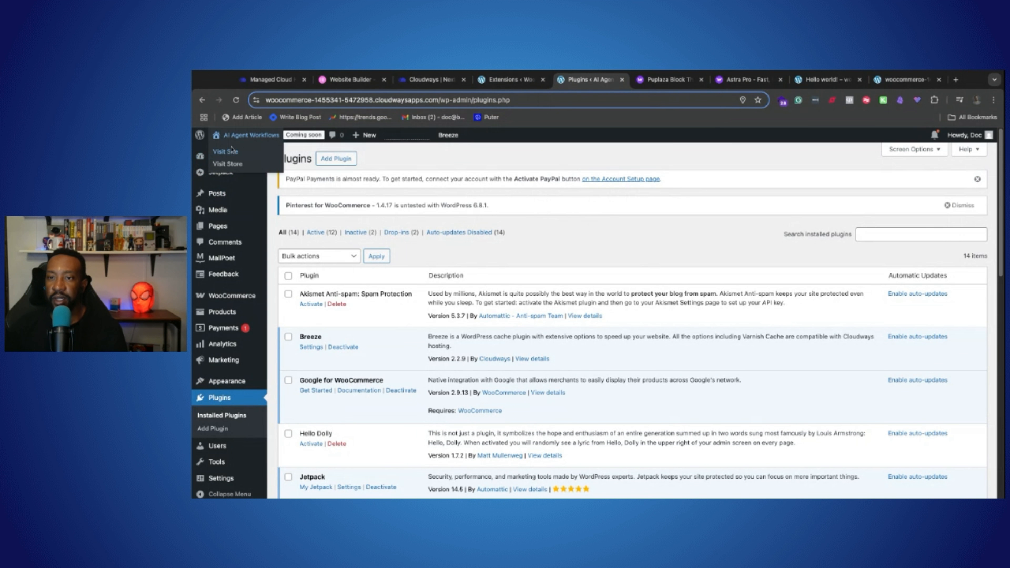
right_click(239, 167)
click(247, 171)
click(618, 85)
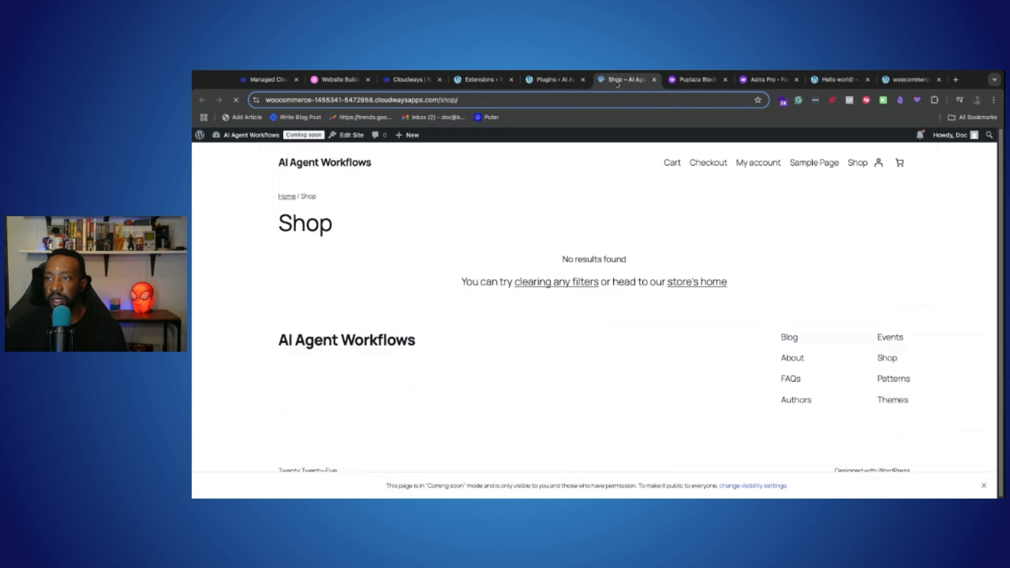
Step: Check the storefront's home page and Sample Page to see how the site looks
click(315, 342)
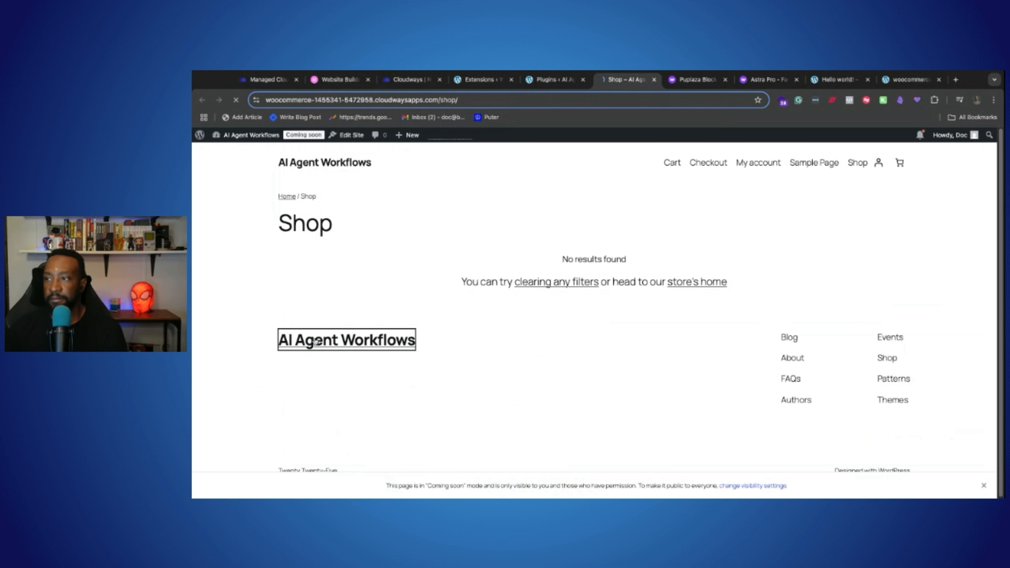
click(816, 162)
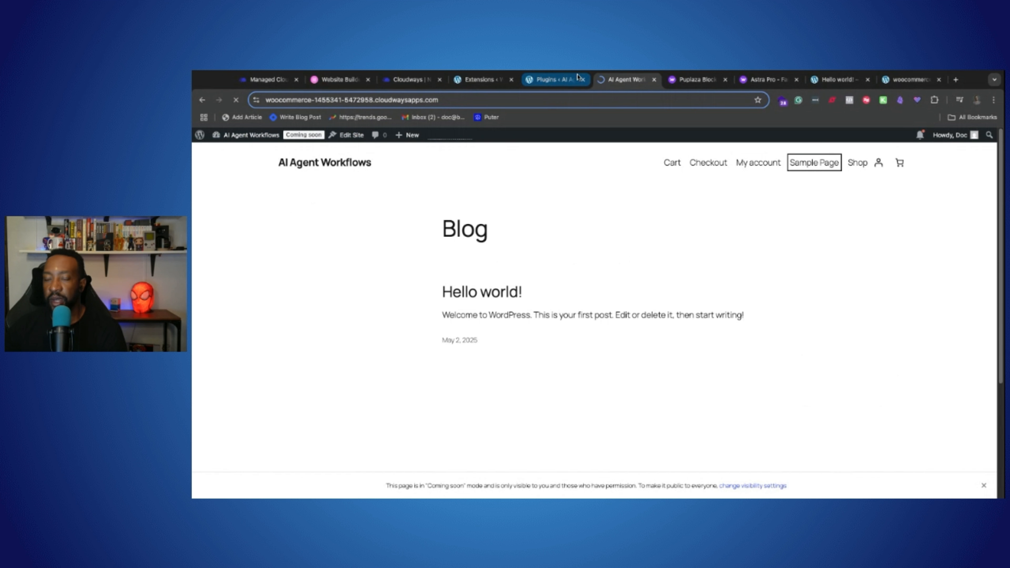
scroll(593, 227, down, 3)
scroll(593, 227, down, 10)
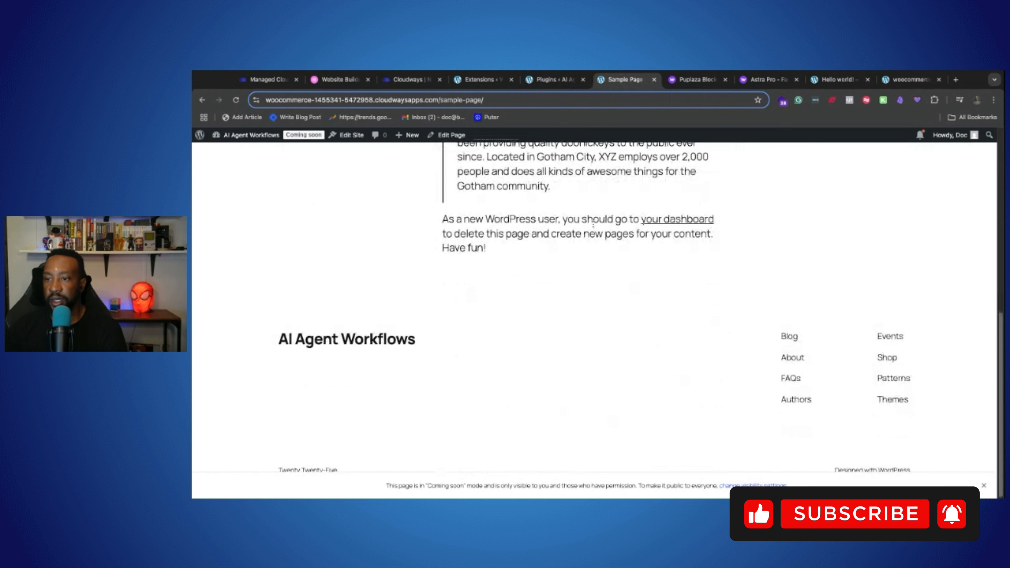
scroll(593, 227, up, 15)
Step: Go to the WooCommerce home in the site admin, view the store in a new tab, and return to the setup tasks
click(553, 80)
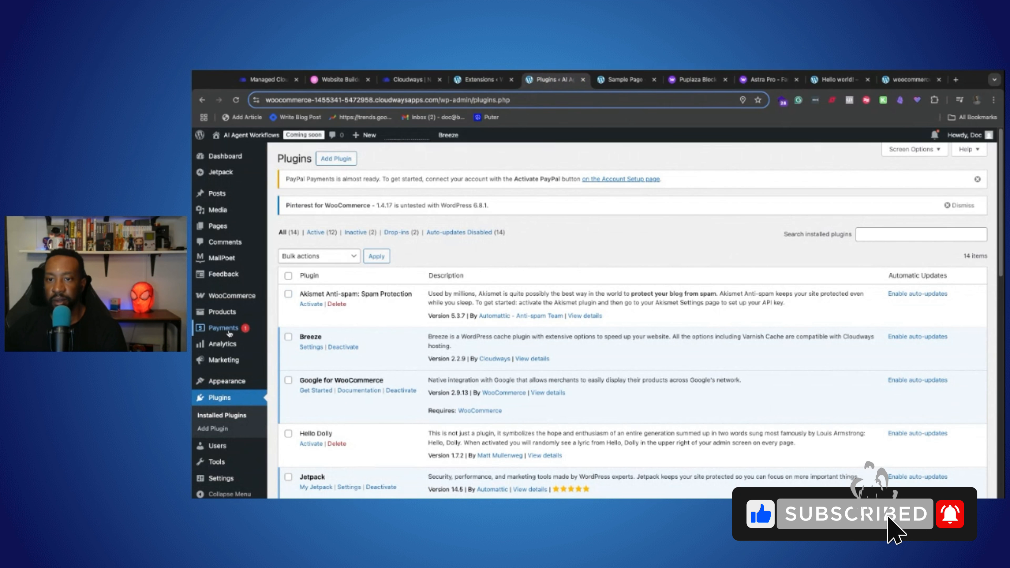
click(230, 297)
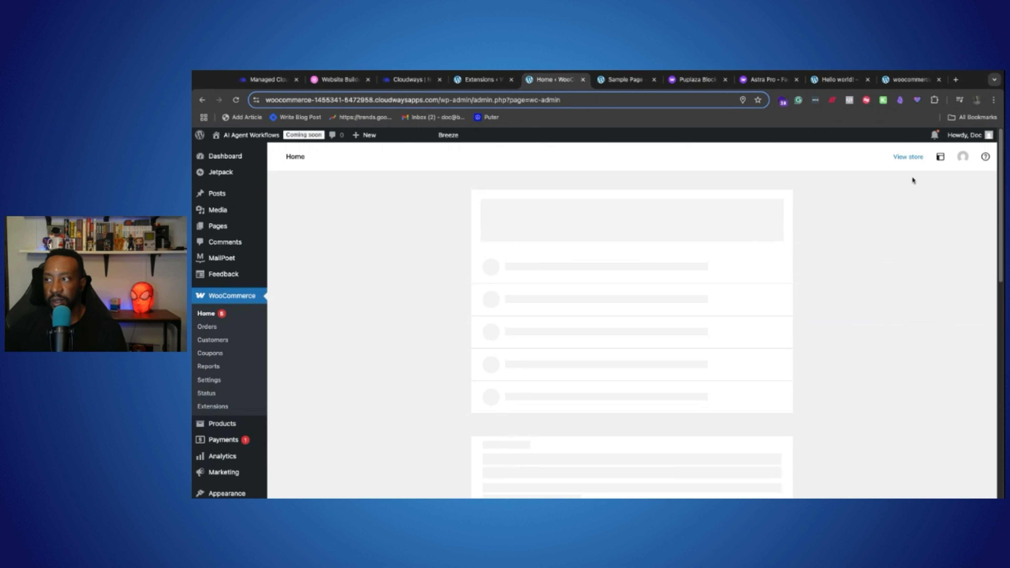
double_click(915, 159)
click(915, 159)
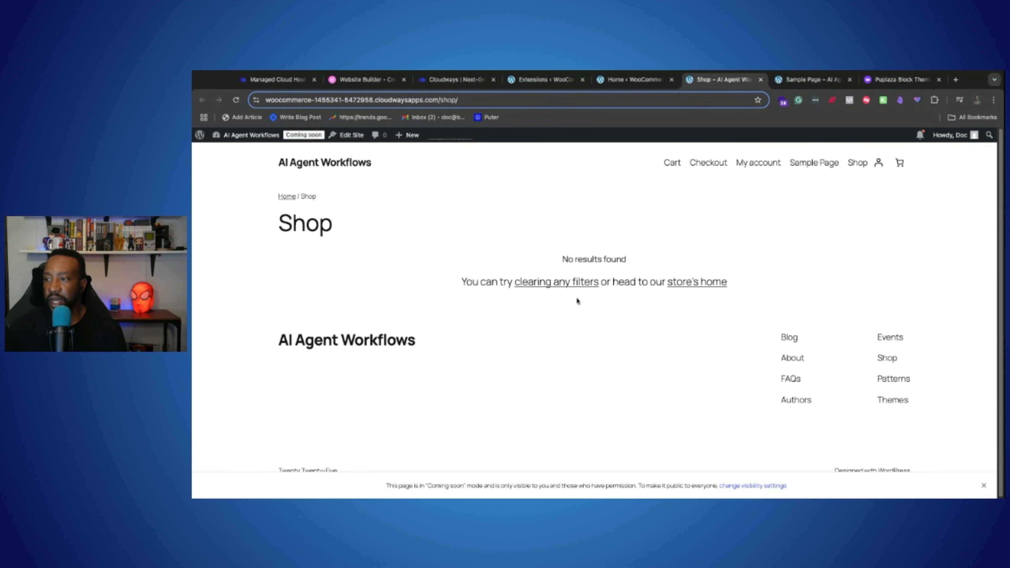
click(626, 82)
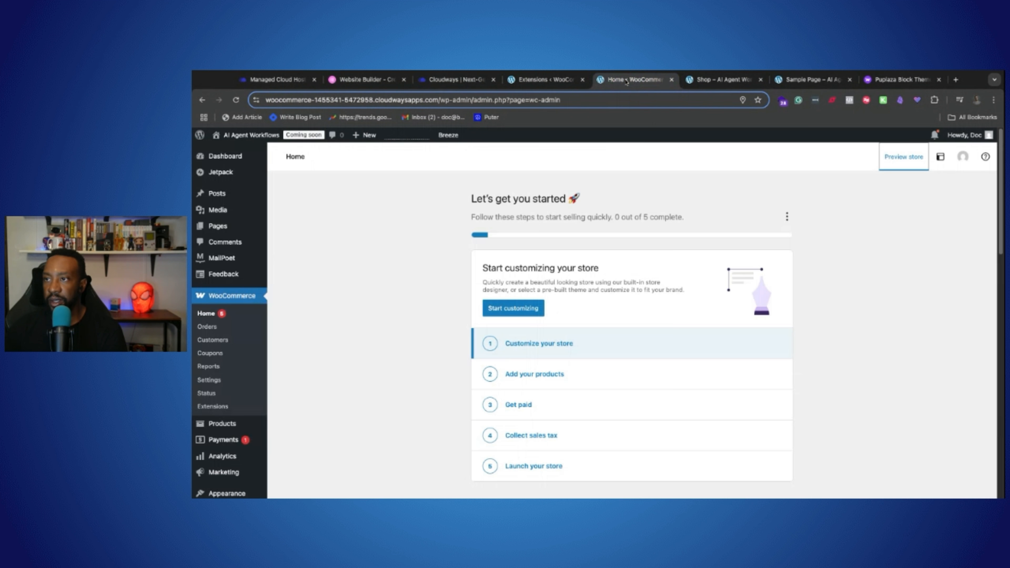
Step: Start the Customize your store setup task, look through the open storefront pages, and close the Puplaza theme page
scroll(654, 269, down, 5)
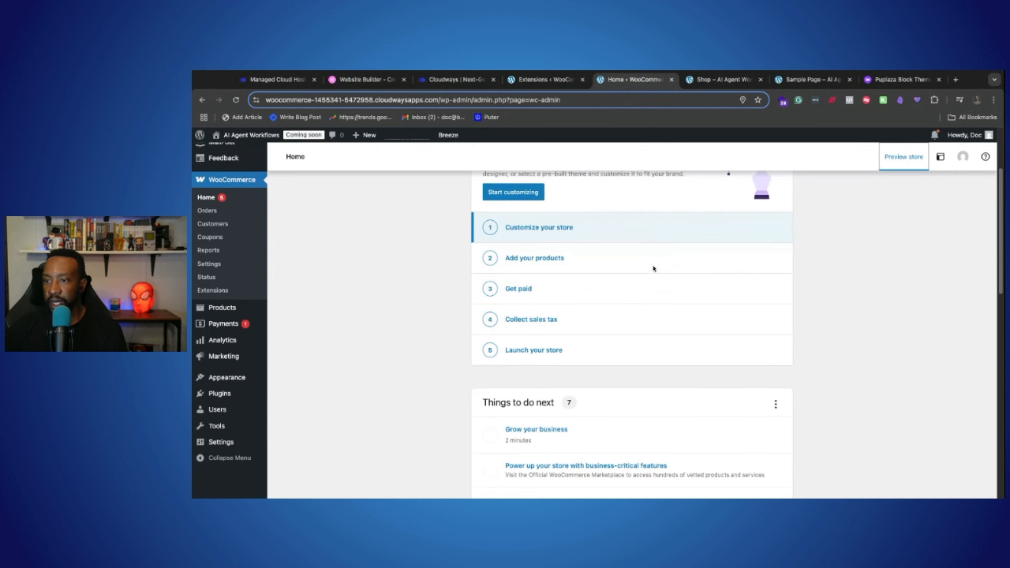
scroll(653, 269, up, 5)
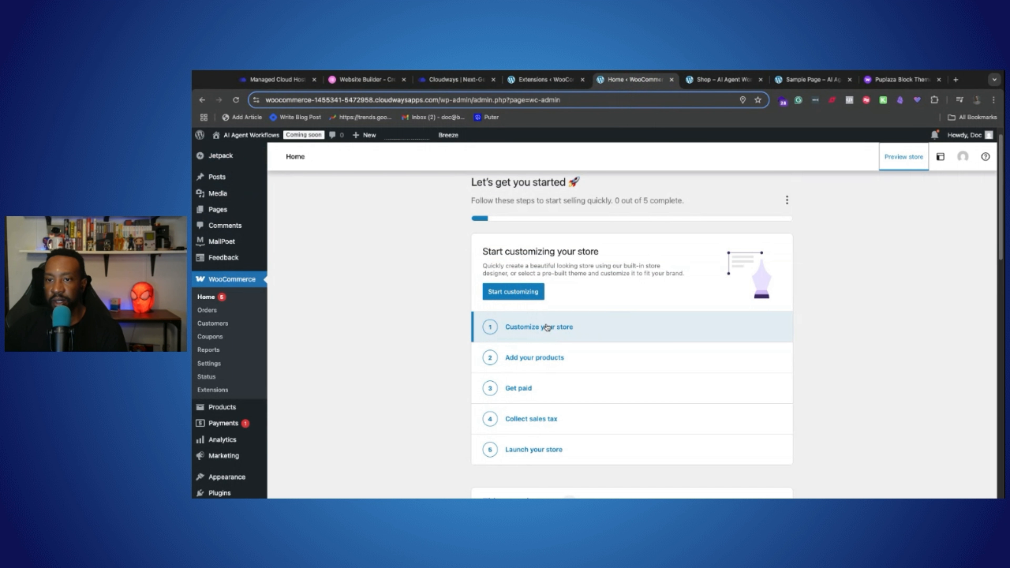
click(548, 328)
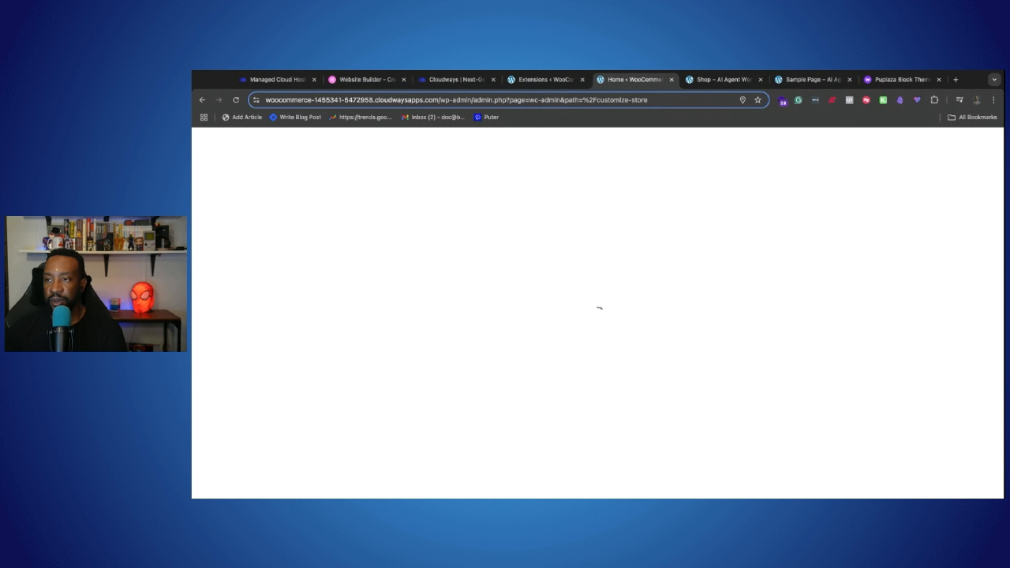
click(902, 79)
click(786, 78)
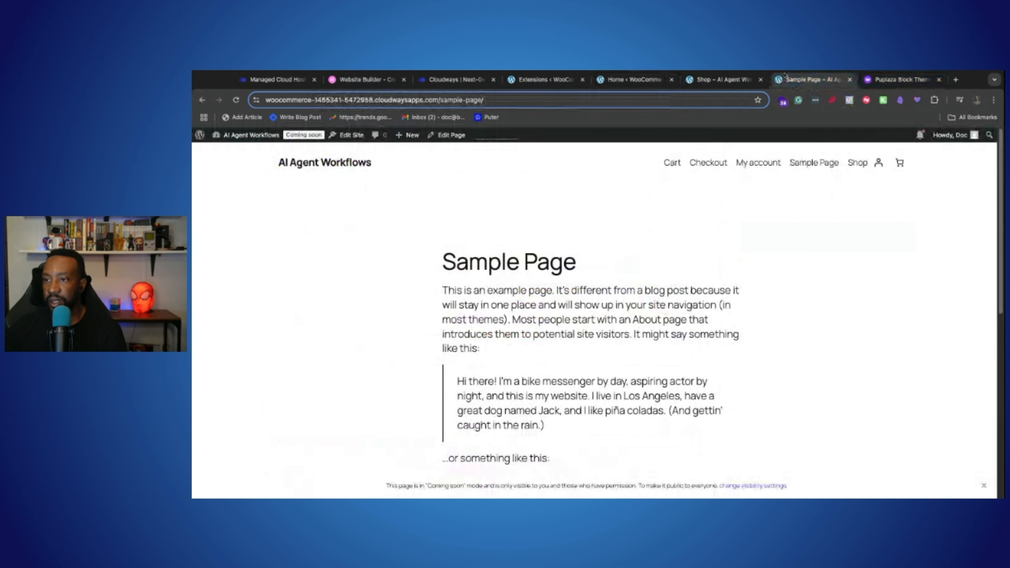
click(722, 79)
click(903, 79)
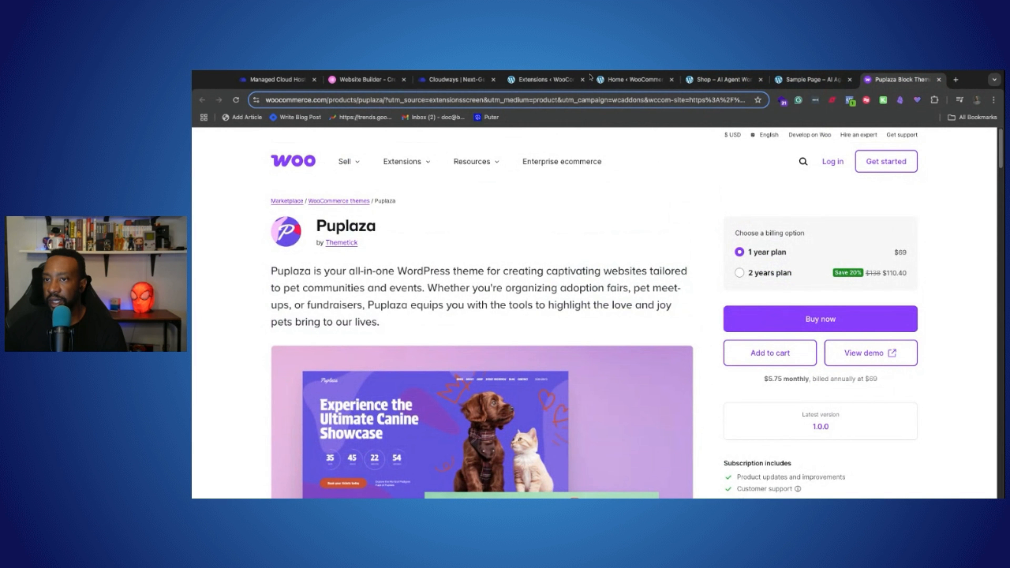
click(940, 80)
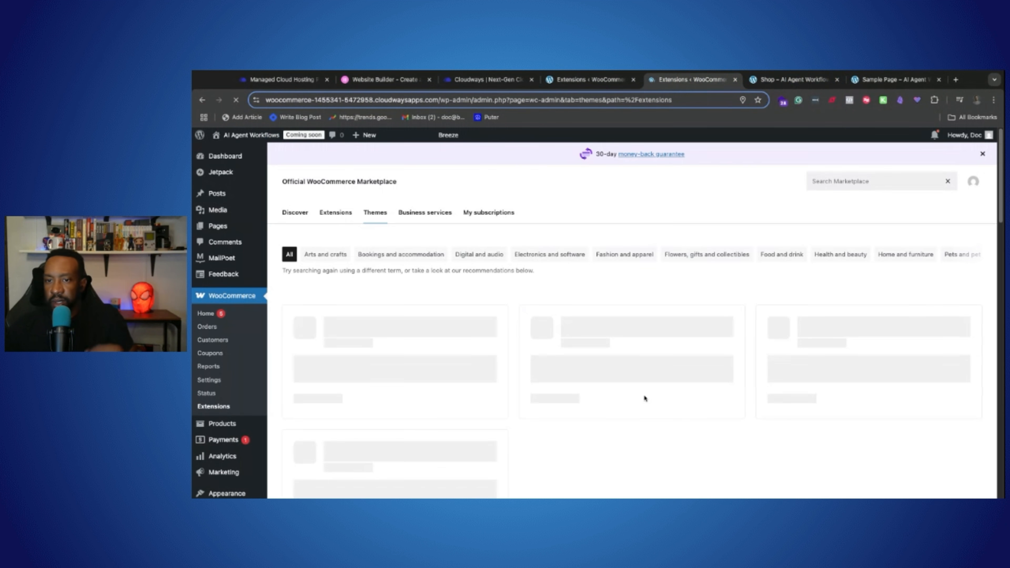
Step: Find the Kiosko theme in the WooCommerce Marketplace, open its product page in a new tab, and return to the marketplace
scroll(774, 363, down, 10)
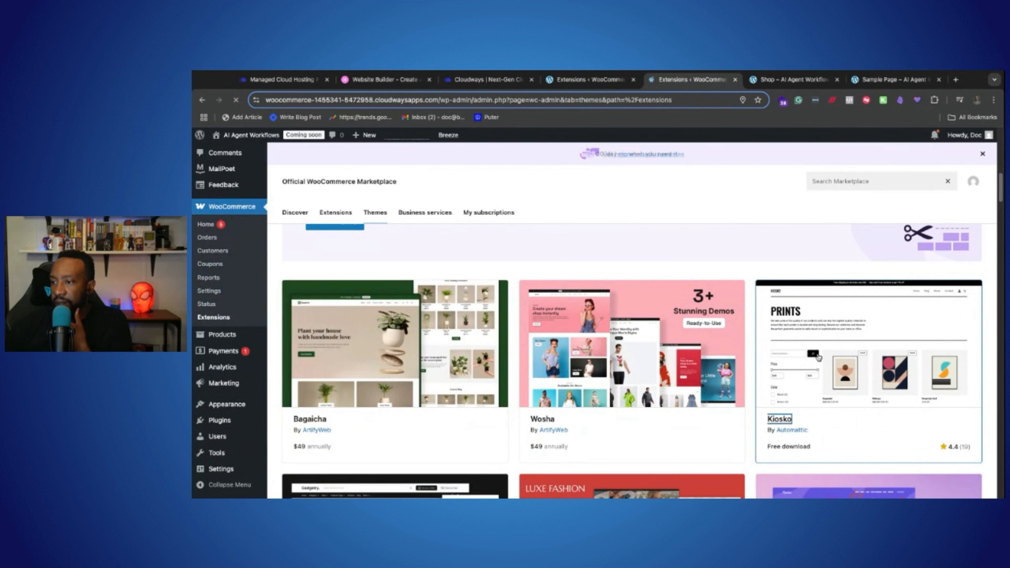
click(819, 358)
click(644, 80)
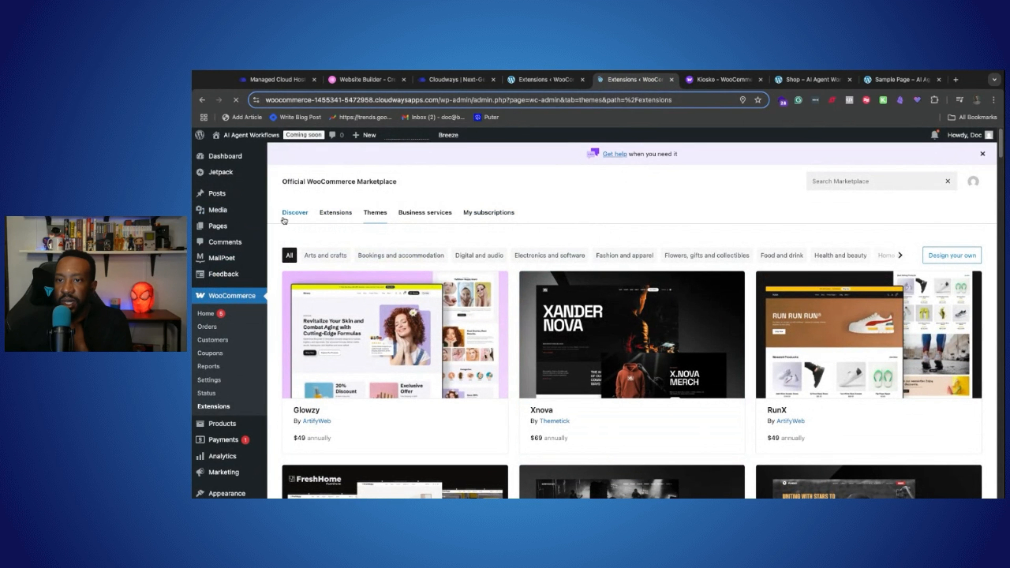
Step: Leave the marketplace and activate the installed Kiosko theme for the site
click(207, 318)
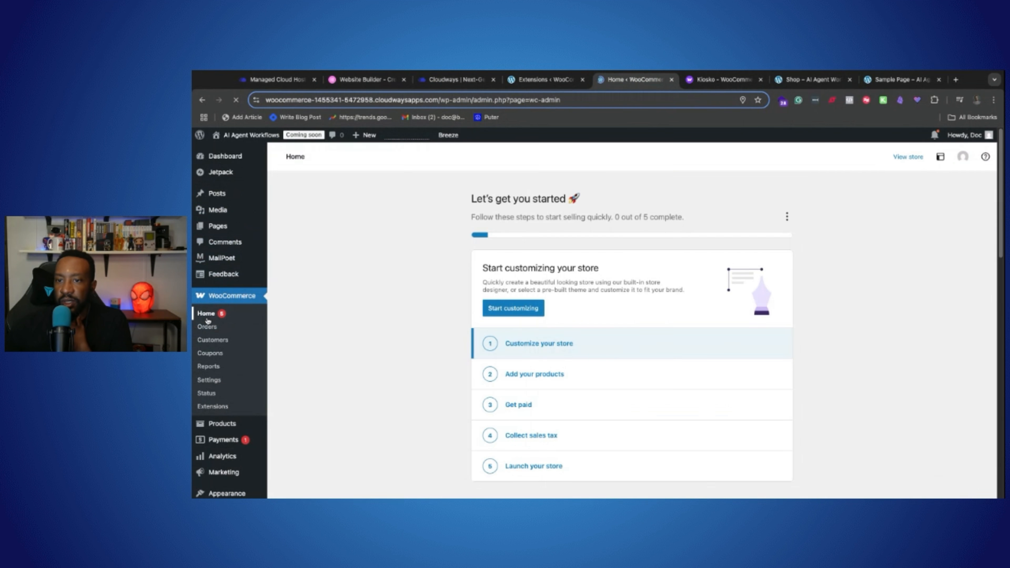
scroll(439, 332, down, 5)
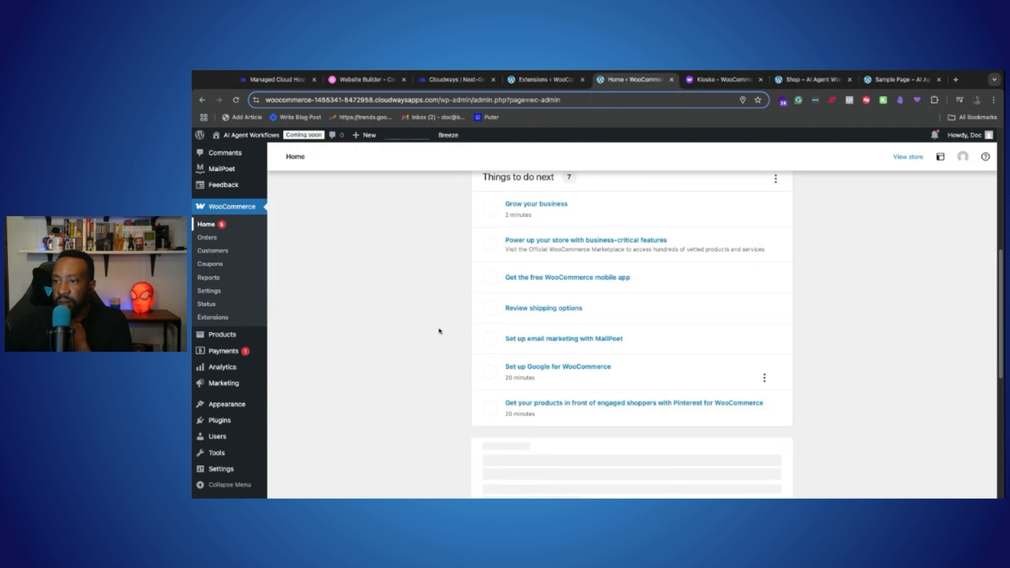
scroll(439, 332, up, 5)
scroll(225, 372, down, 2)
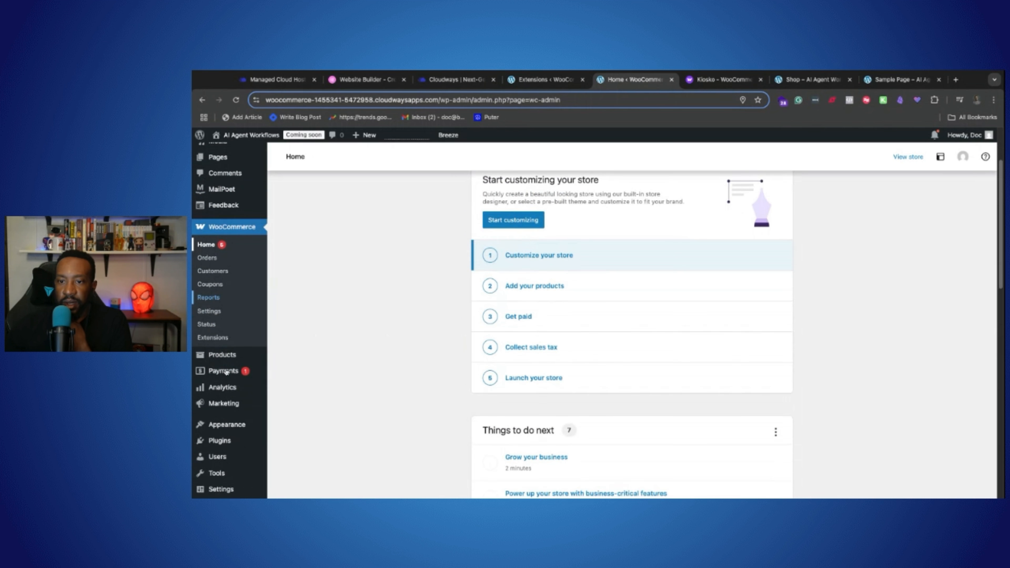
mouse_move(227, 423)
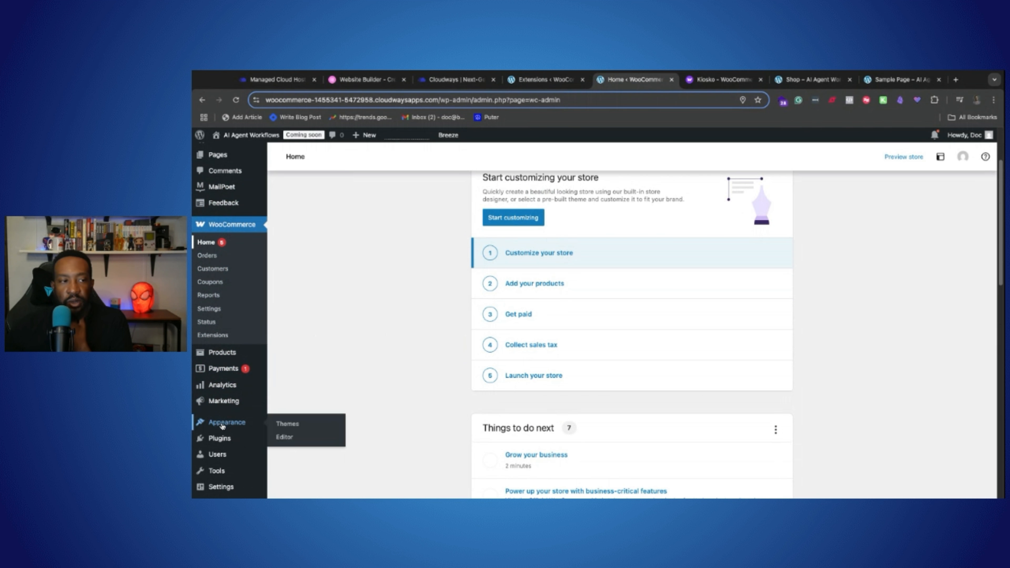
click(298, 426)
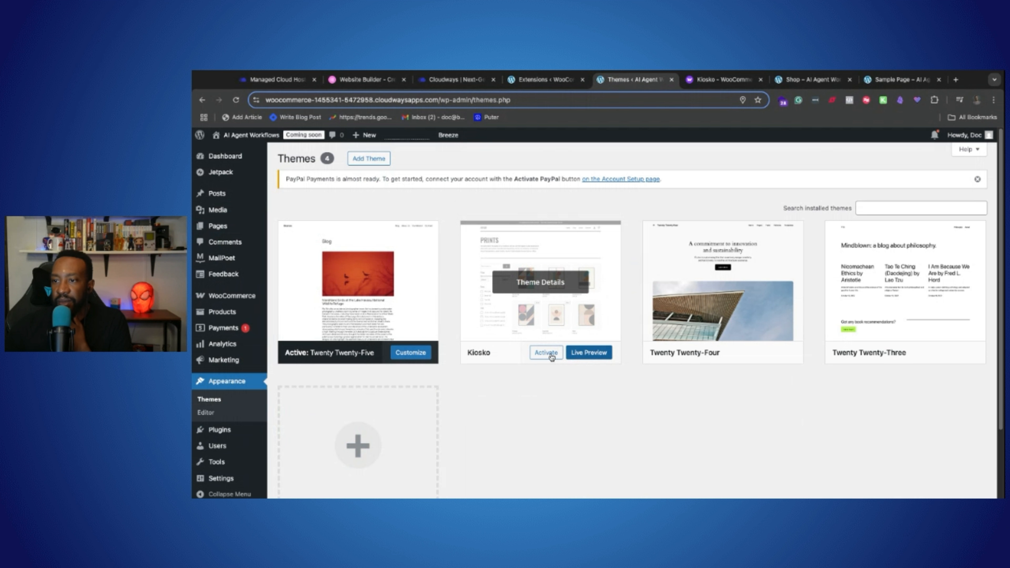
click(542, 358)
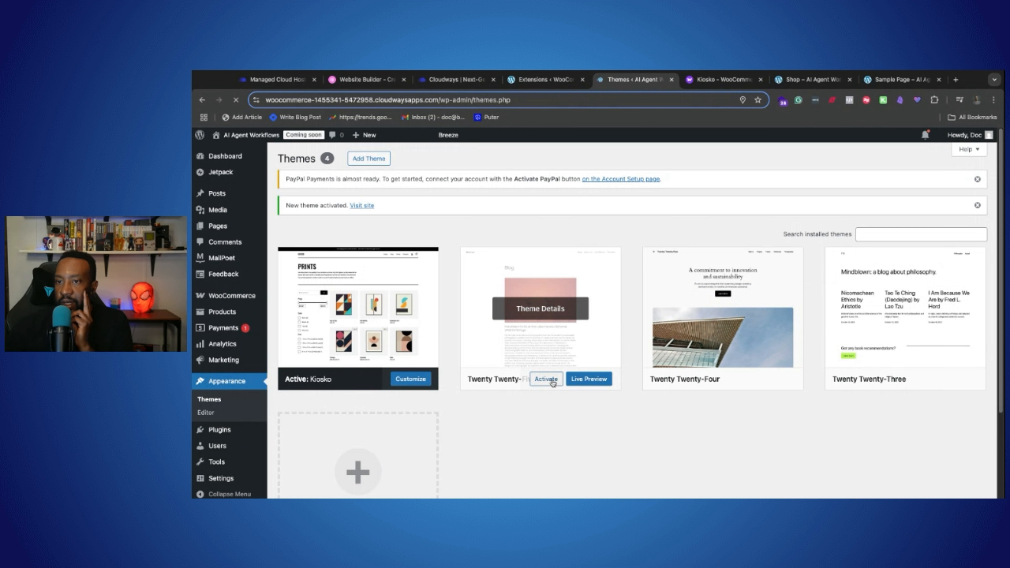
Step: Open the store's Shop page in a new tab, examine its header and footer, and reload the page
mouse_move(250, 138)
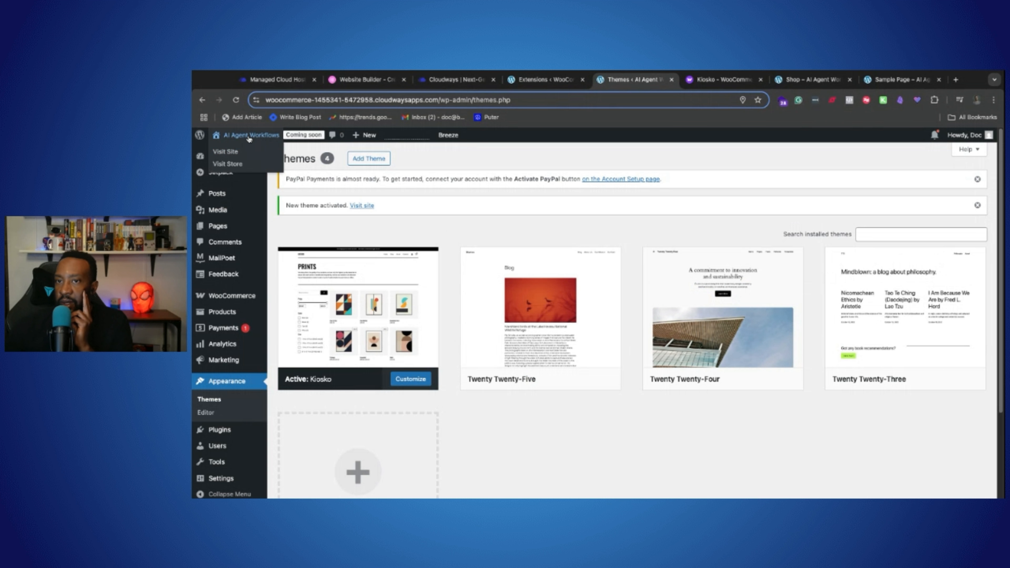
click(236, 154)
triple_click(228, 167)
click(241, 171)
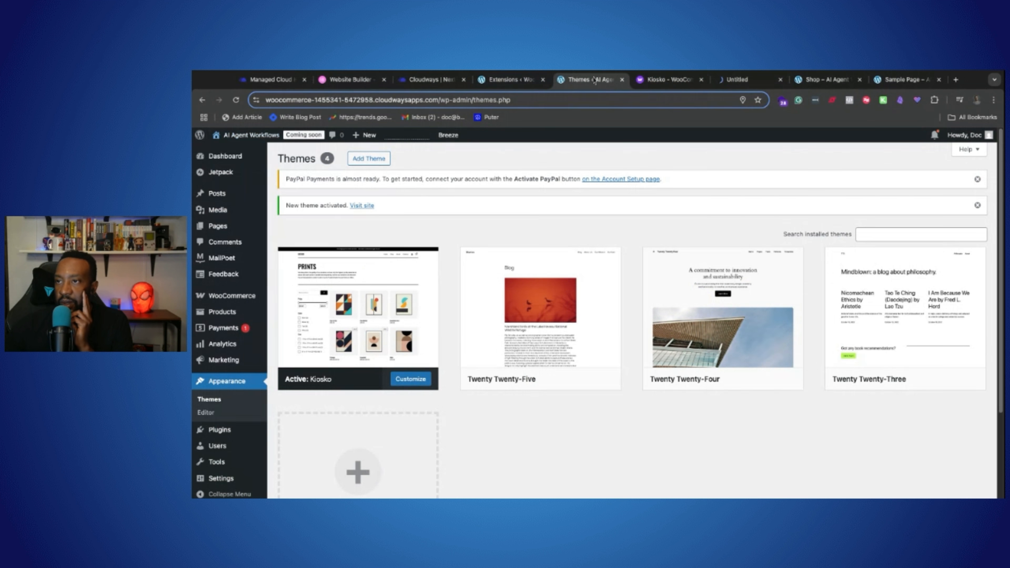
click(733, 87)
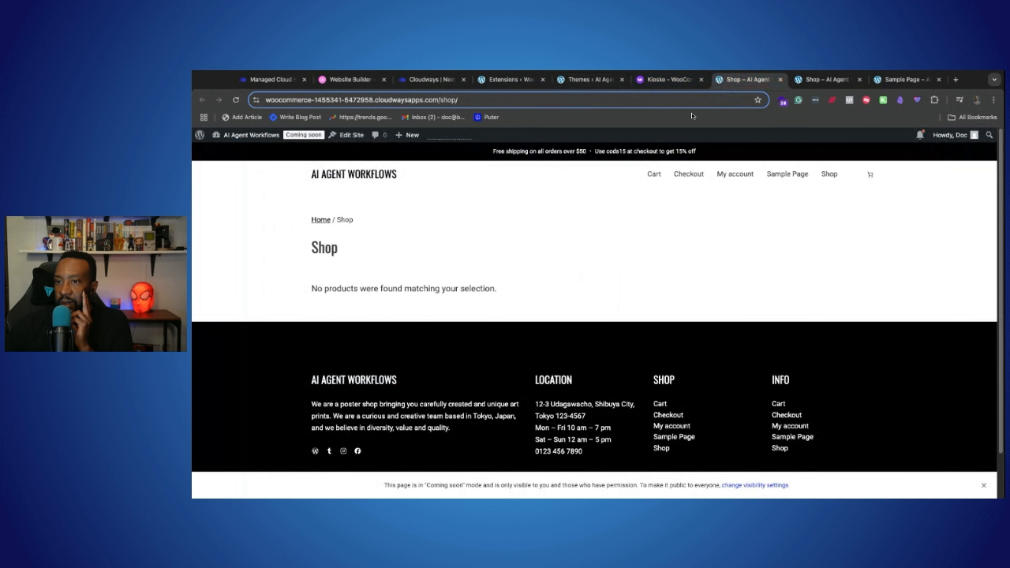
scroll(501, 257, down, 2)
scroll(386, 226, up, 2)
scroll(374, 225, down, 1)
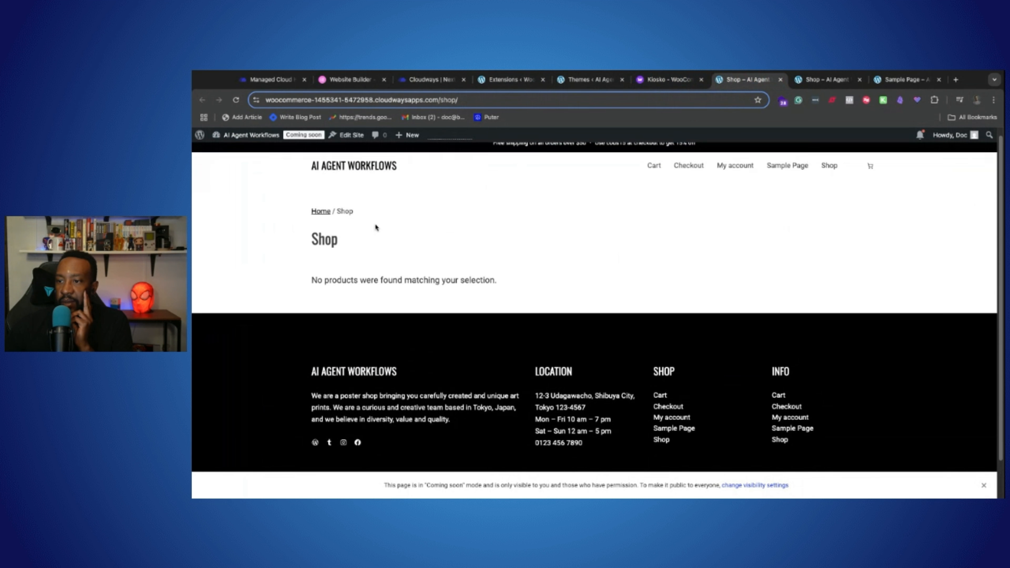
scroll(376, 215, up, 1)
key(ctrl+r)
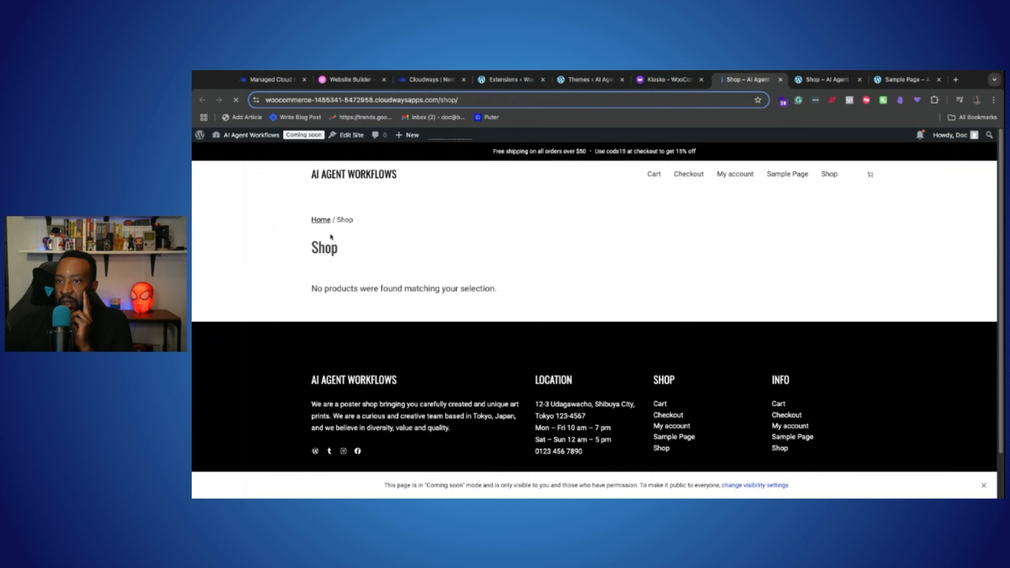
Step: Go to the storefront's home page and examine its layout down to the footer
click(324, 221)
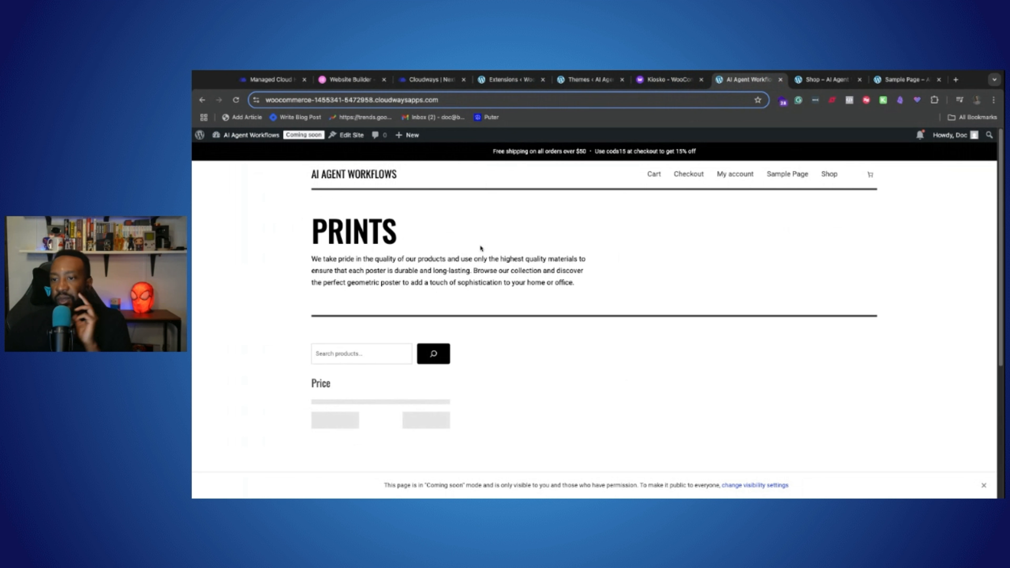
scroll(480, 243, down, 4)
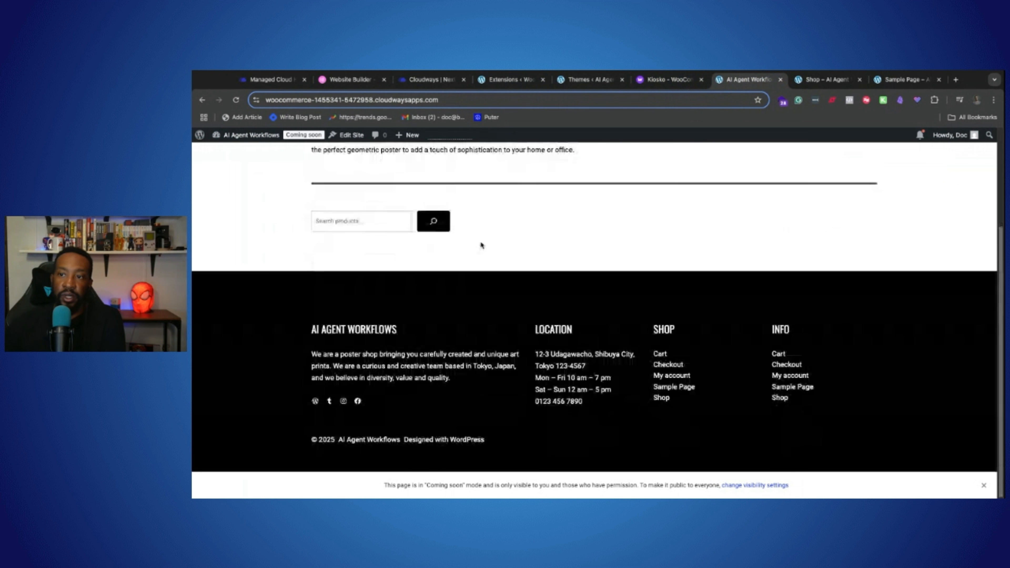
scroll(481, 243, up, 4)
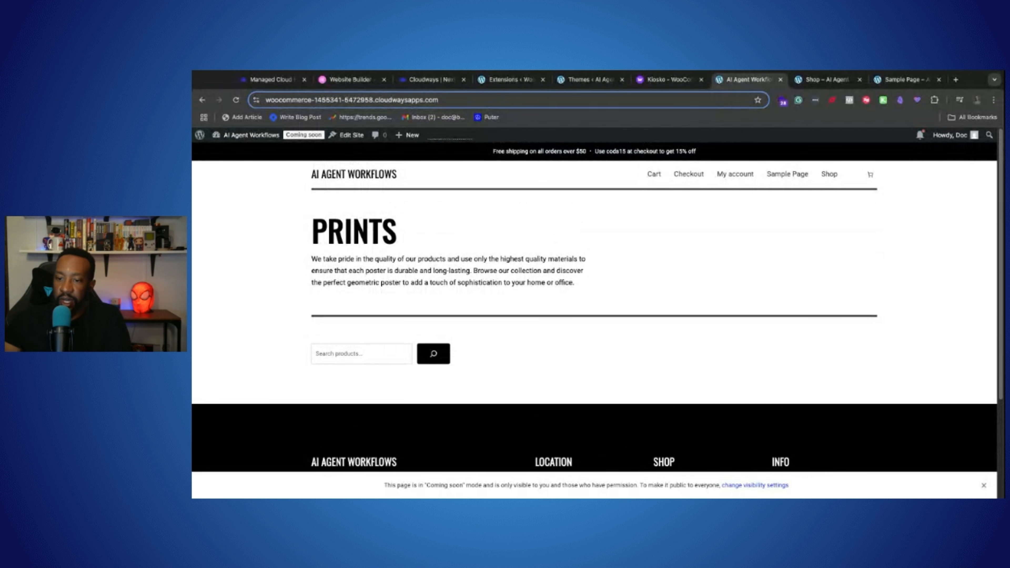
scroll(478, 241, down, 5)
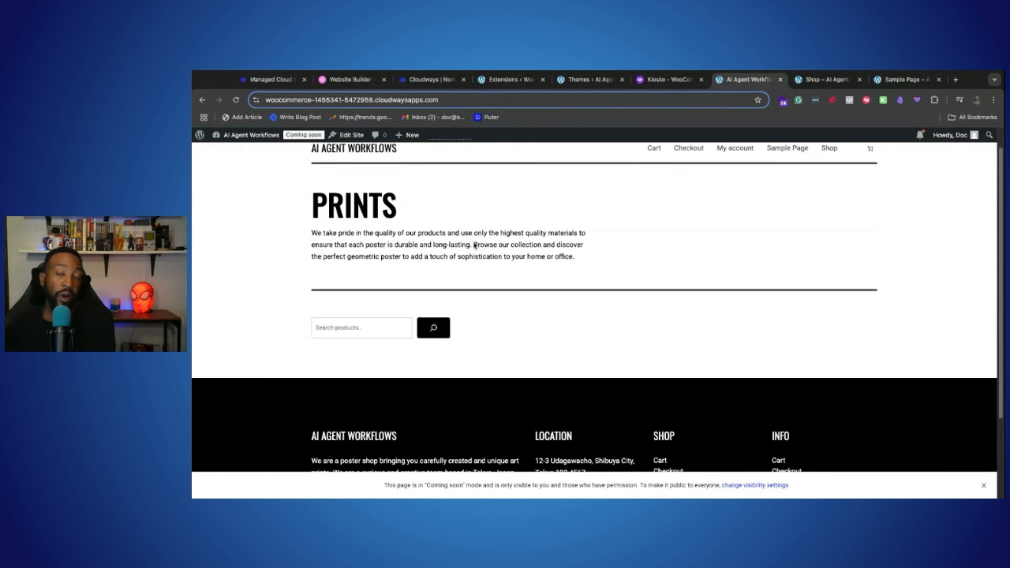
scroll(478, 241, up, 5)
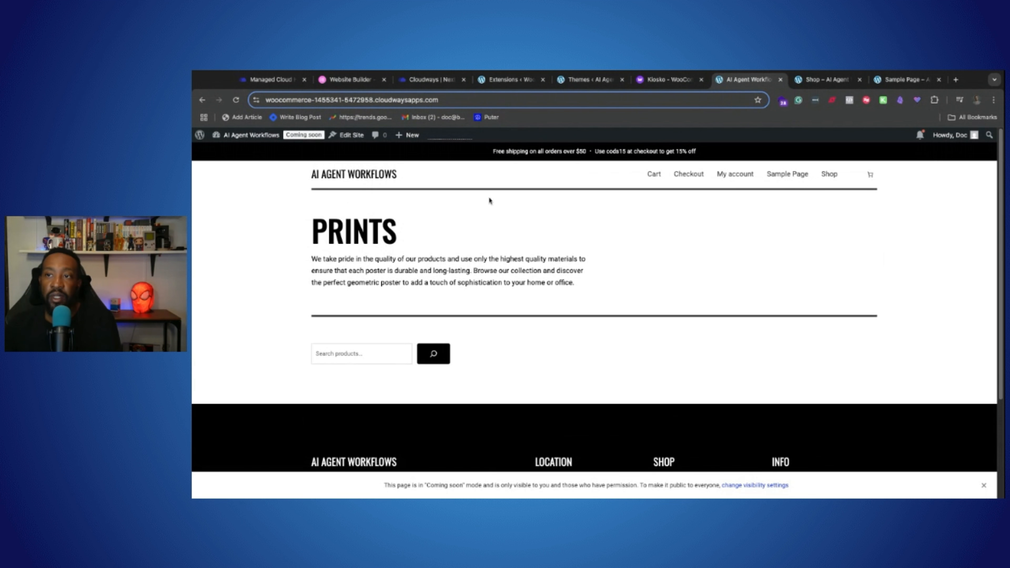
Step: Return to the site admin, review the WooPayments setup page, and go back to the Dashboard
click(583, 80)
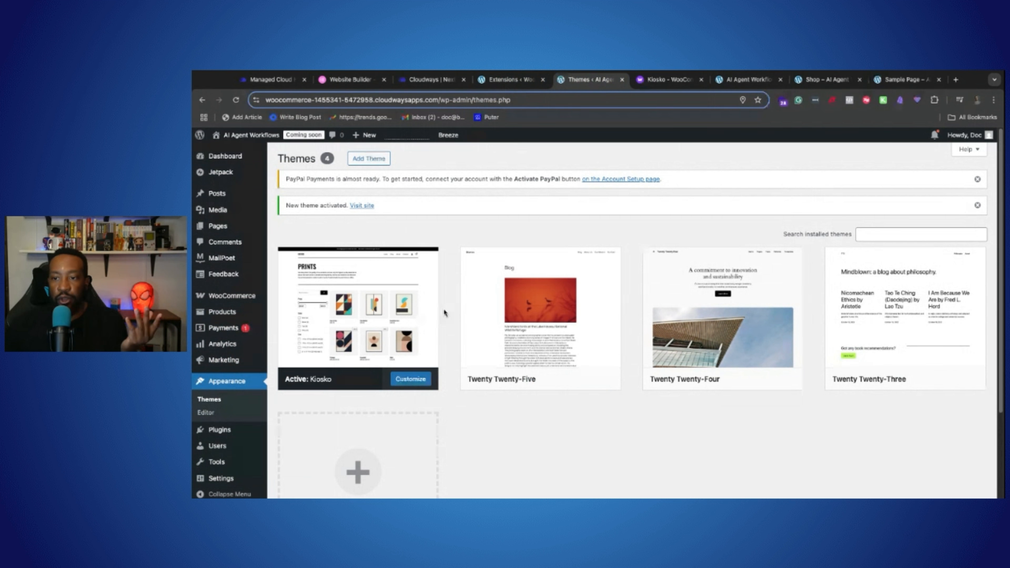
mouse_move(215, 161)
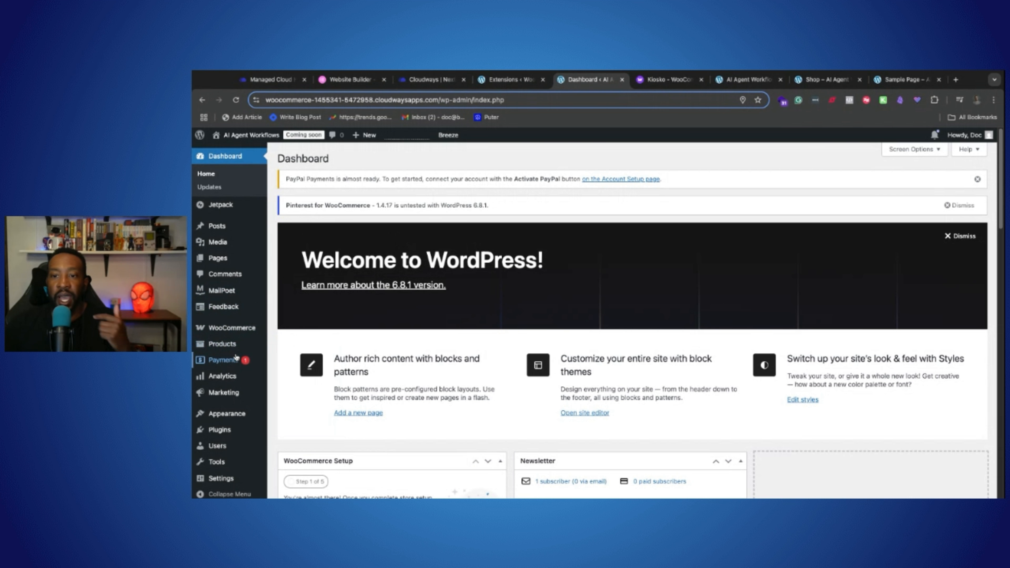
click(228, 360)
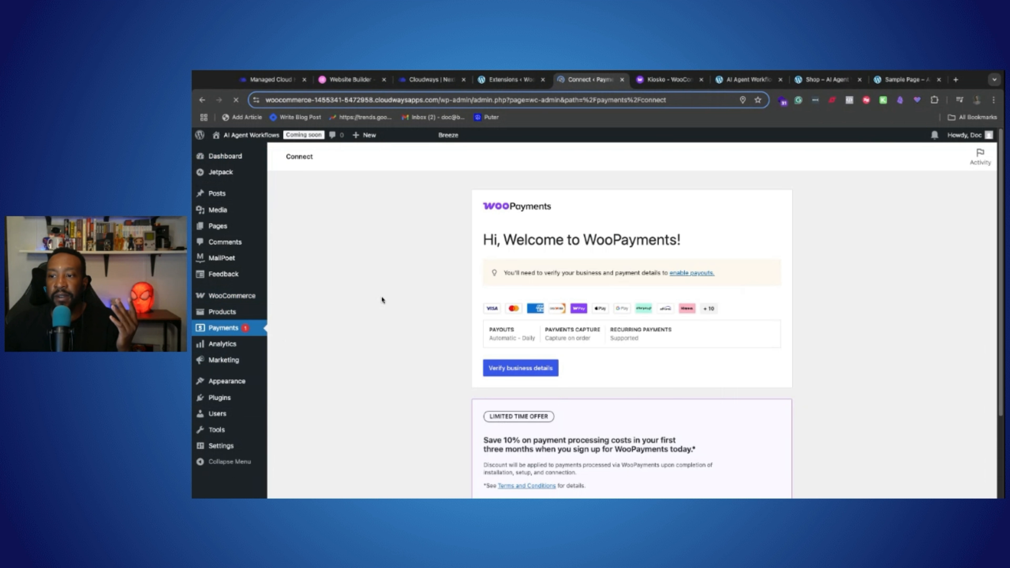
scroll(382, 299, down, 3)
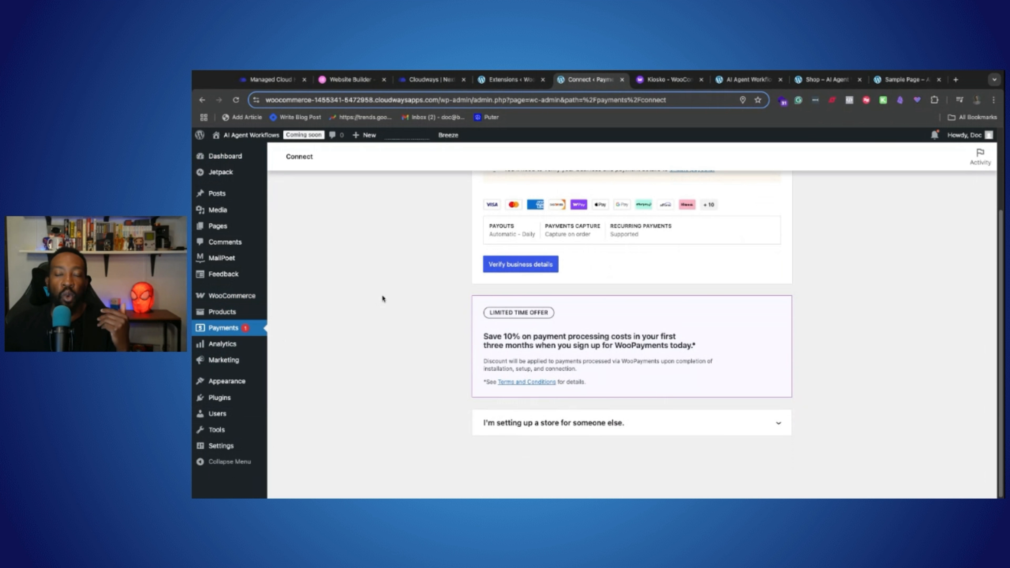
scroll(383, 299, up, 3)
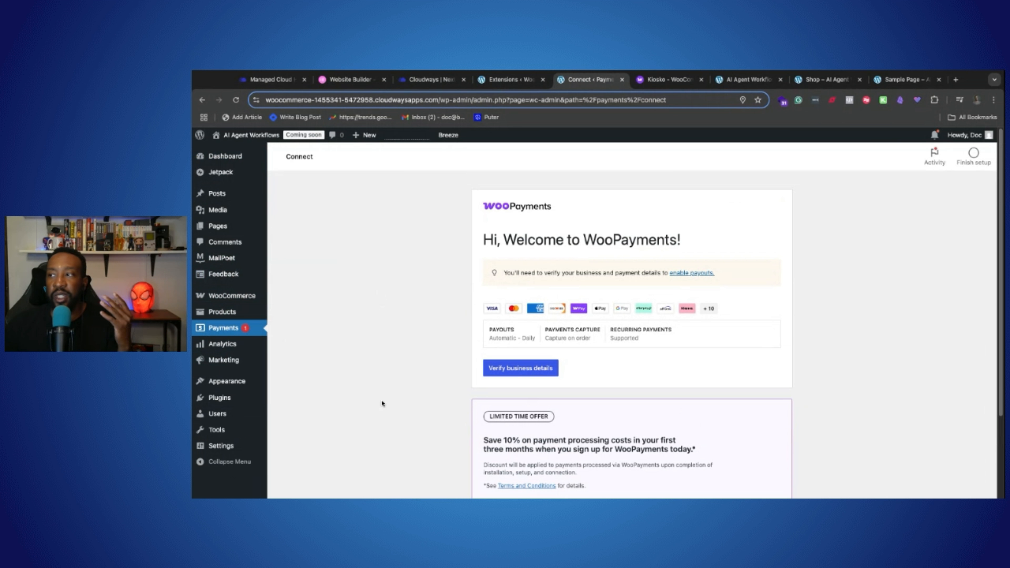
click(215, 162)
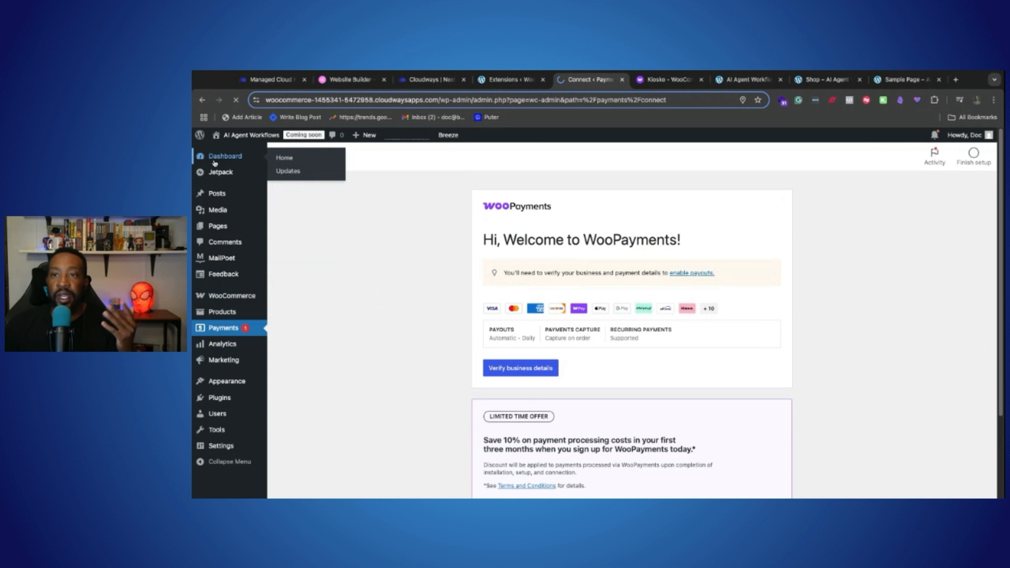